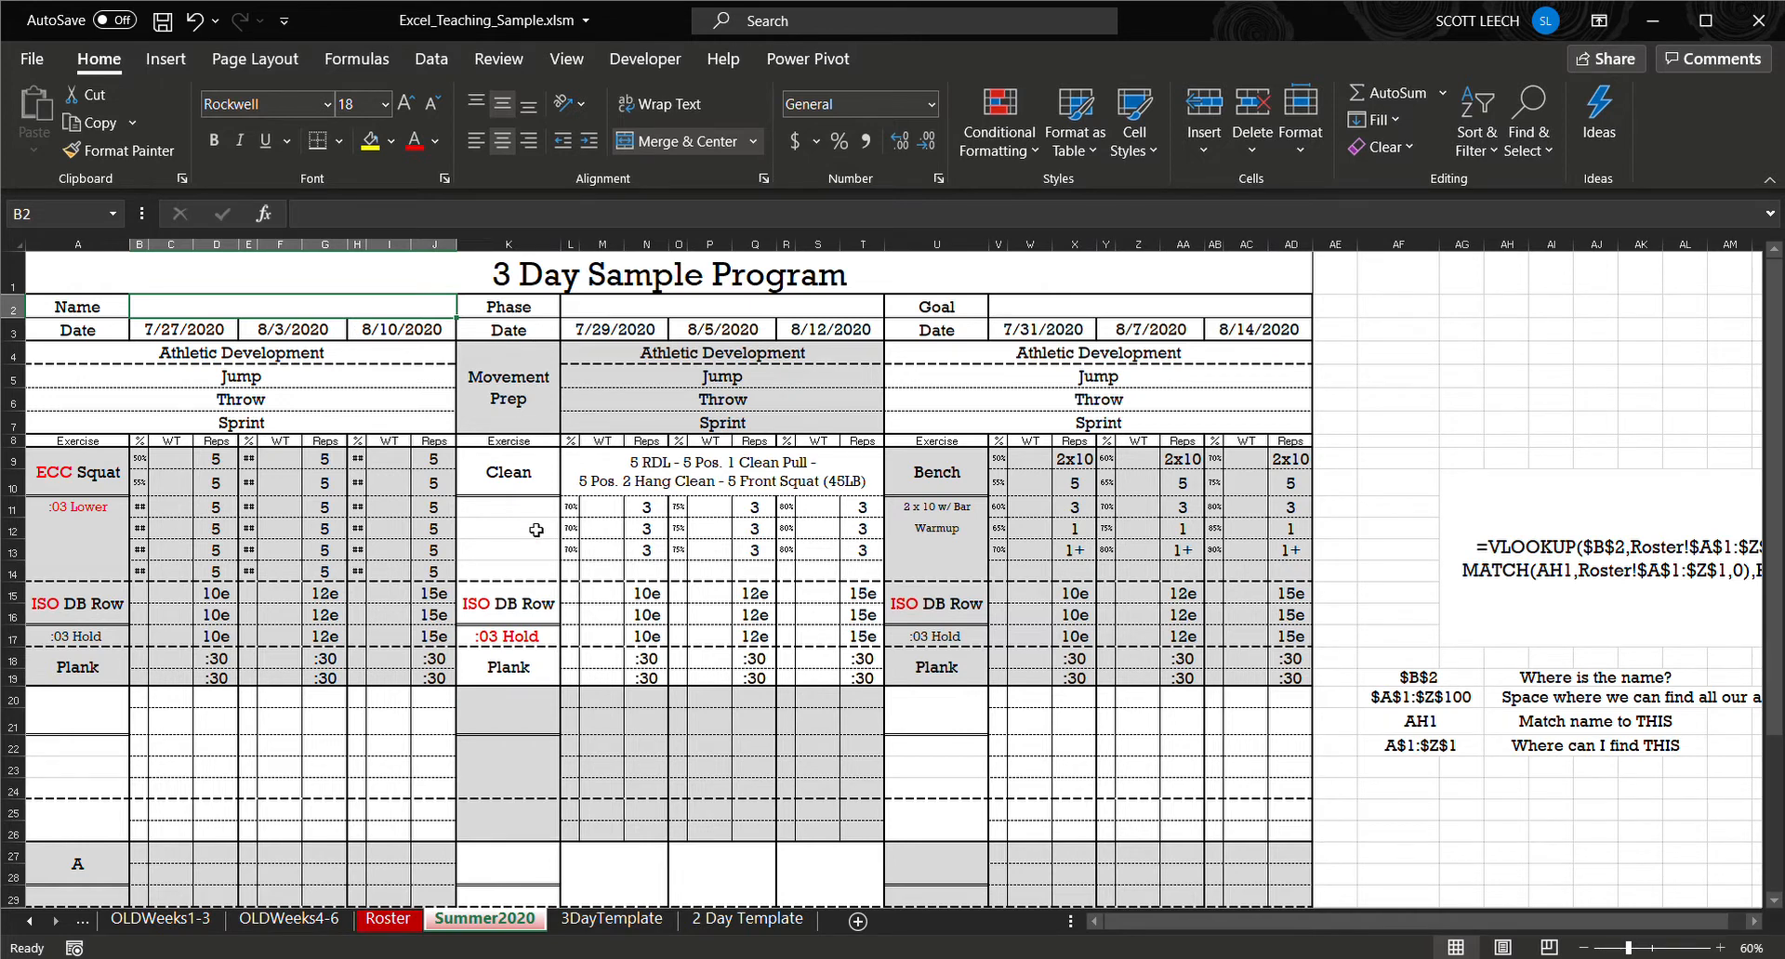
# Add a drop-down list to the Name cell B2, using the athlete names in column A of the Roster sheet as its source.
pyautogui.click(282, 482)
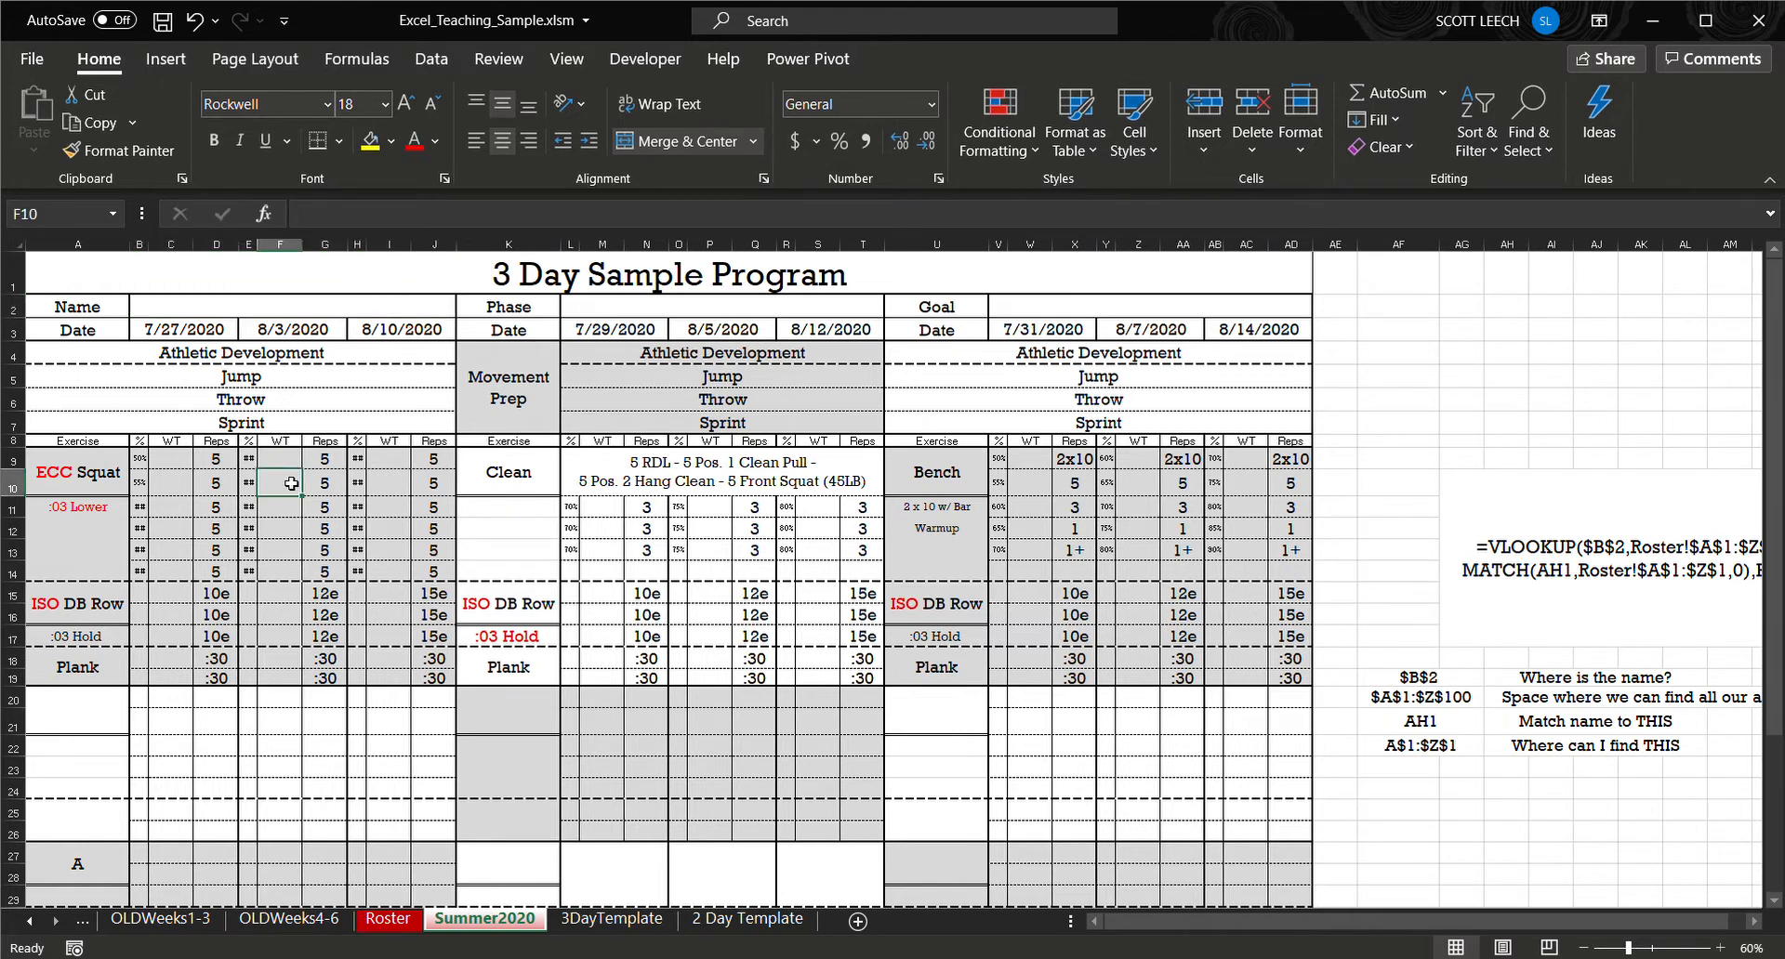
pyautogui.click(265, 315)
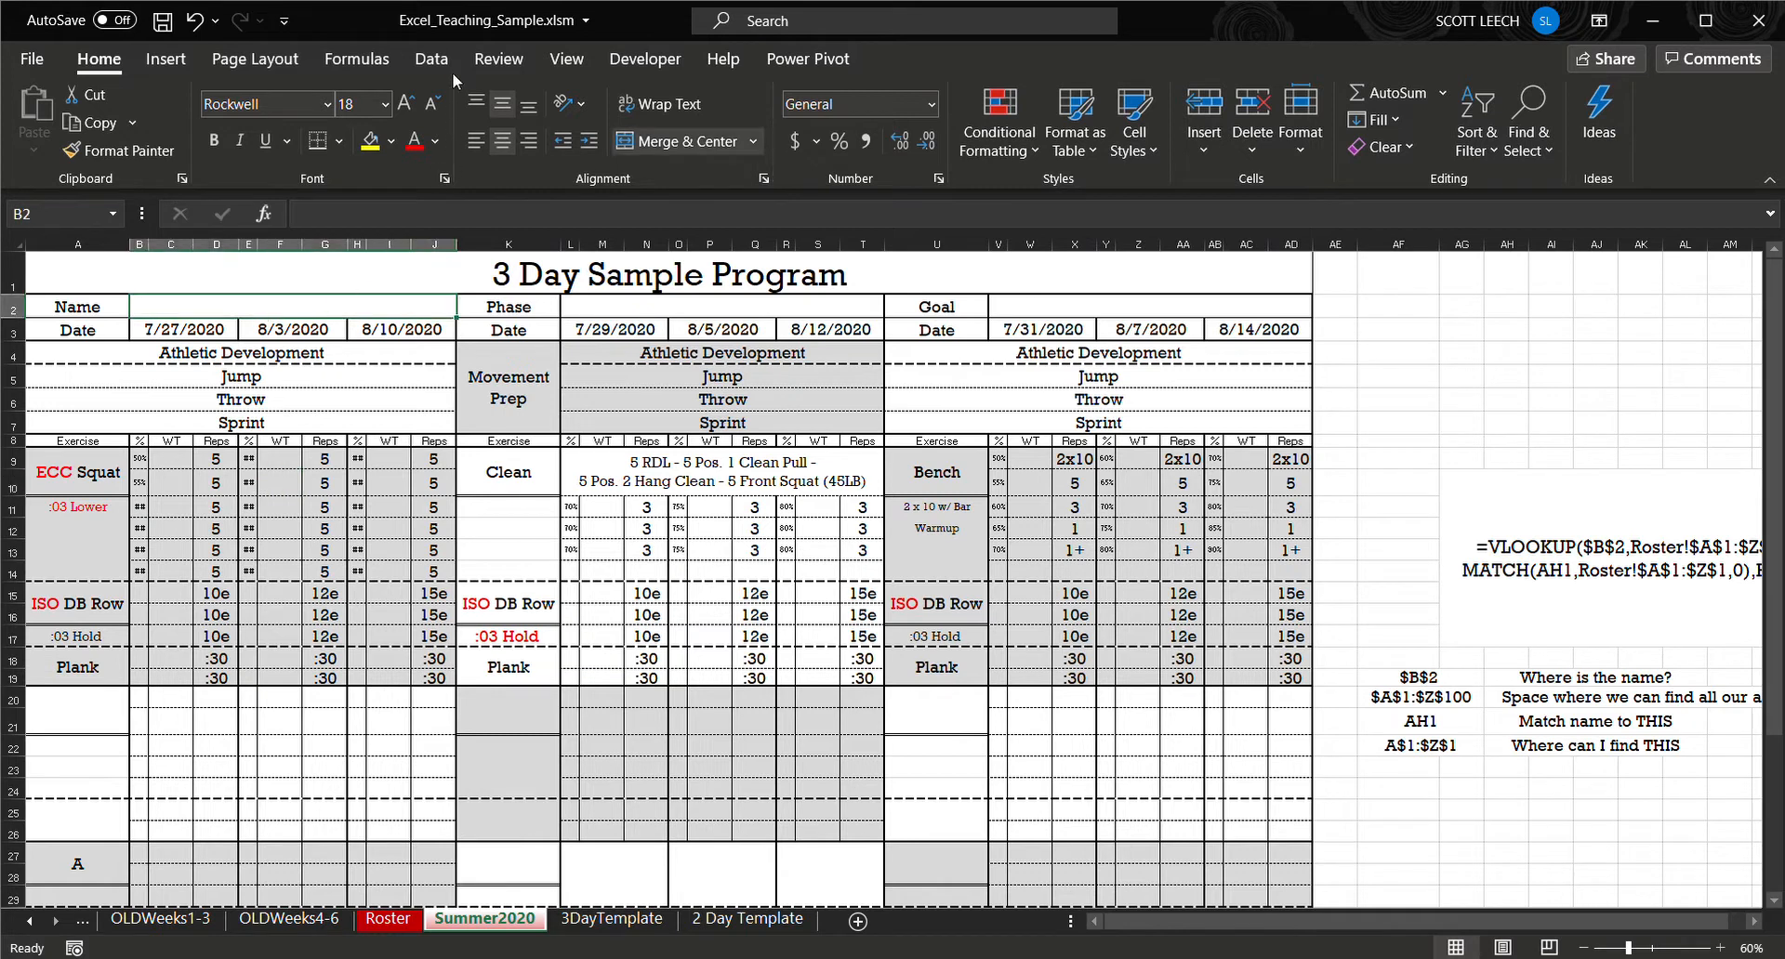
pyautogui.click(432, 60)
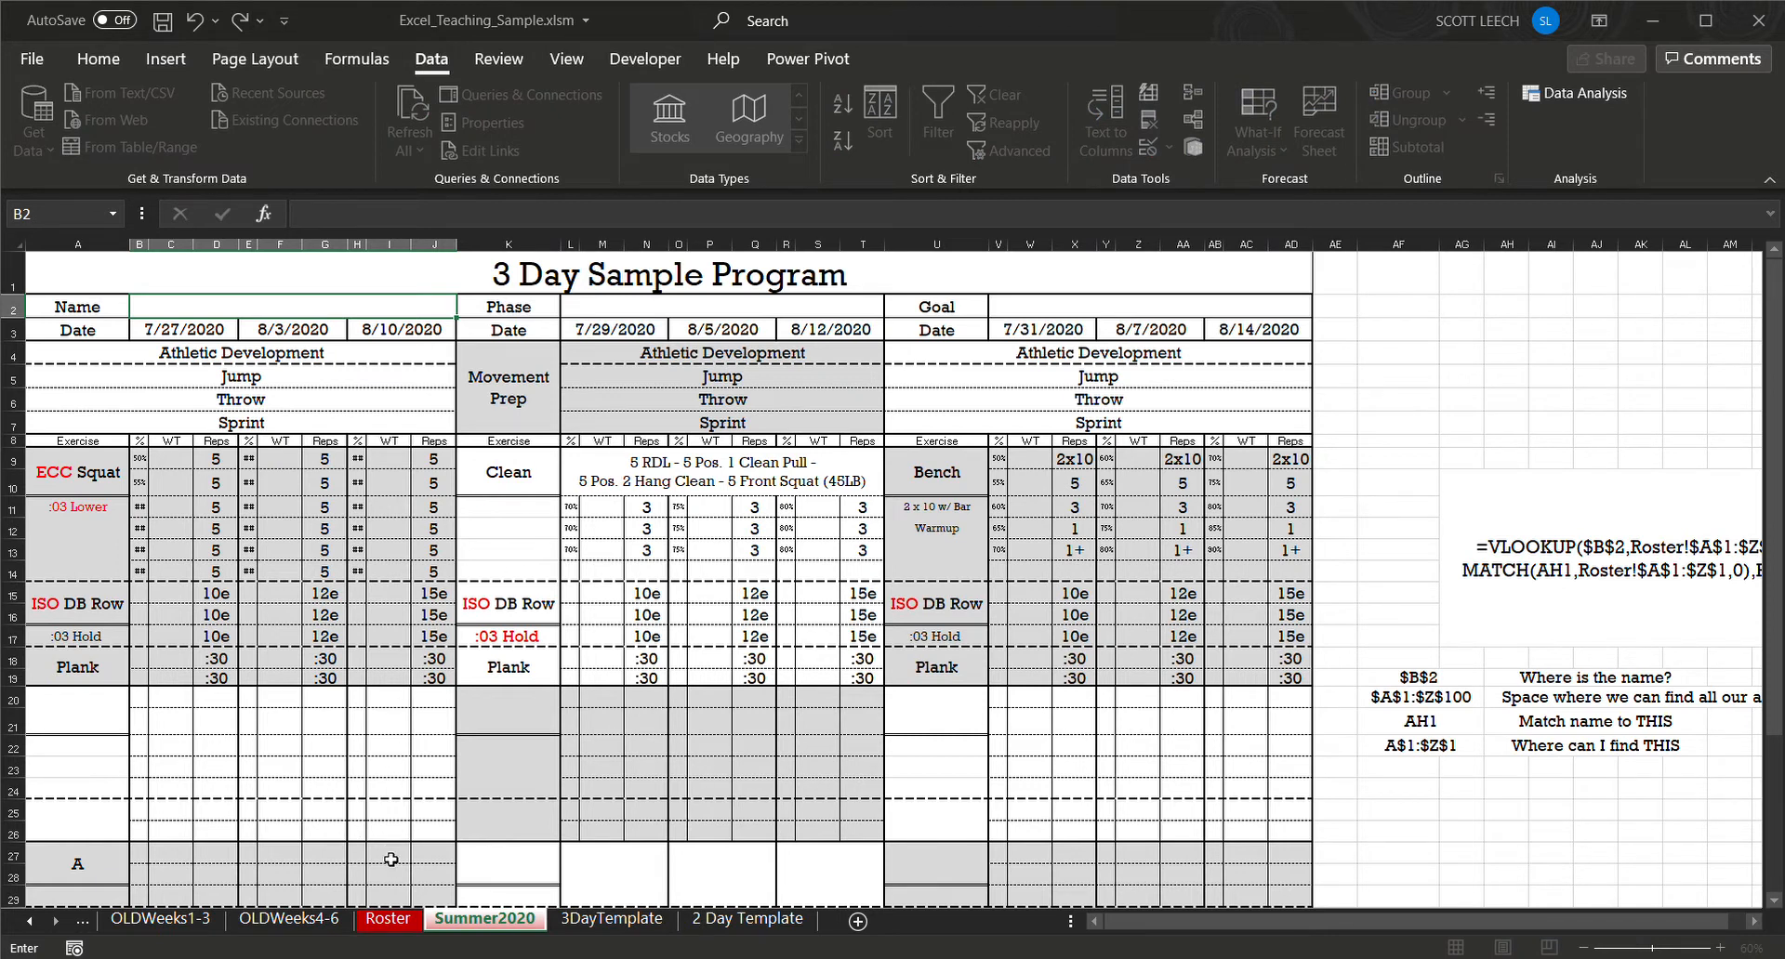
pyautogui.click(389, 920)
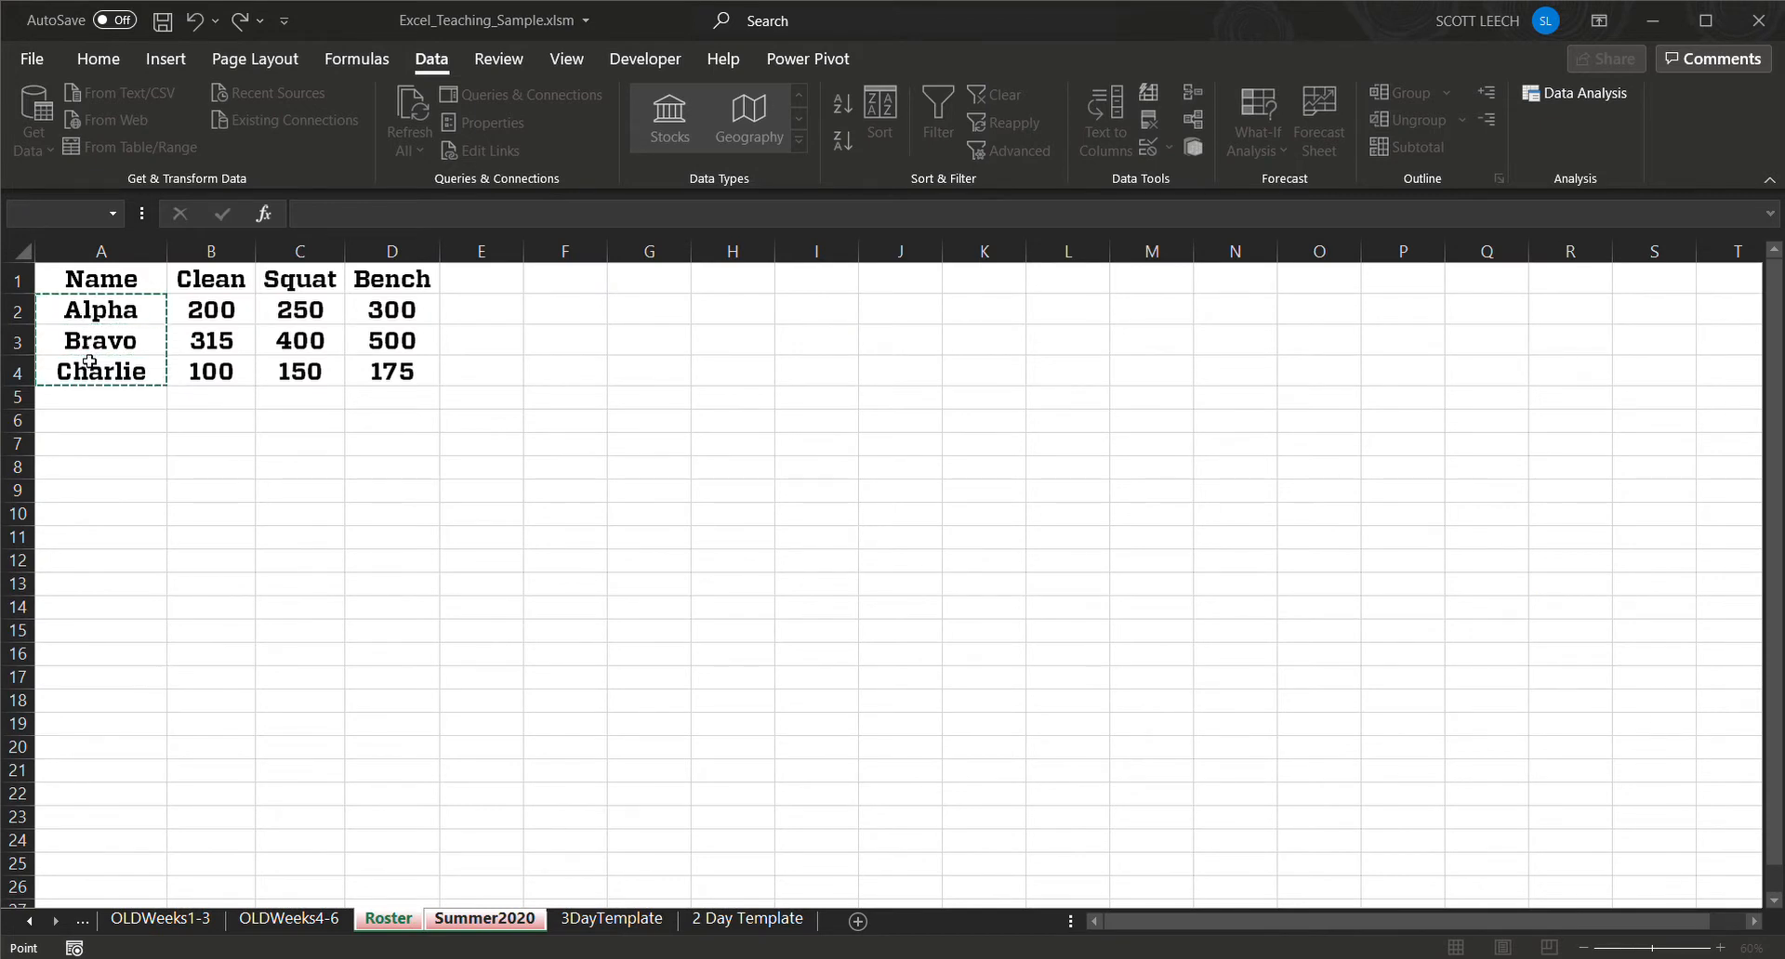
pyautogui.moveTo(90, 367); pyautogui.dragTo(97, 516)
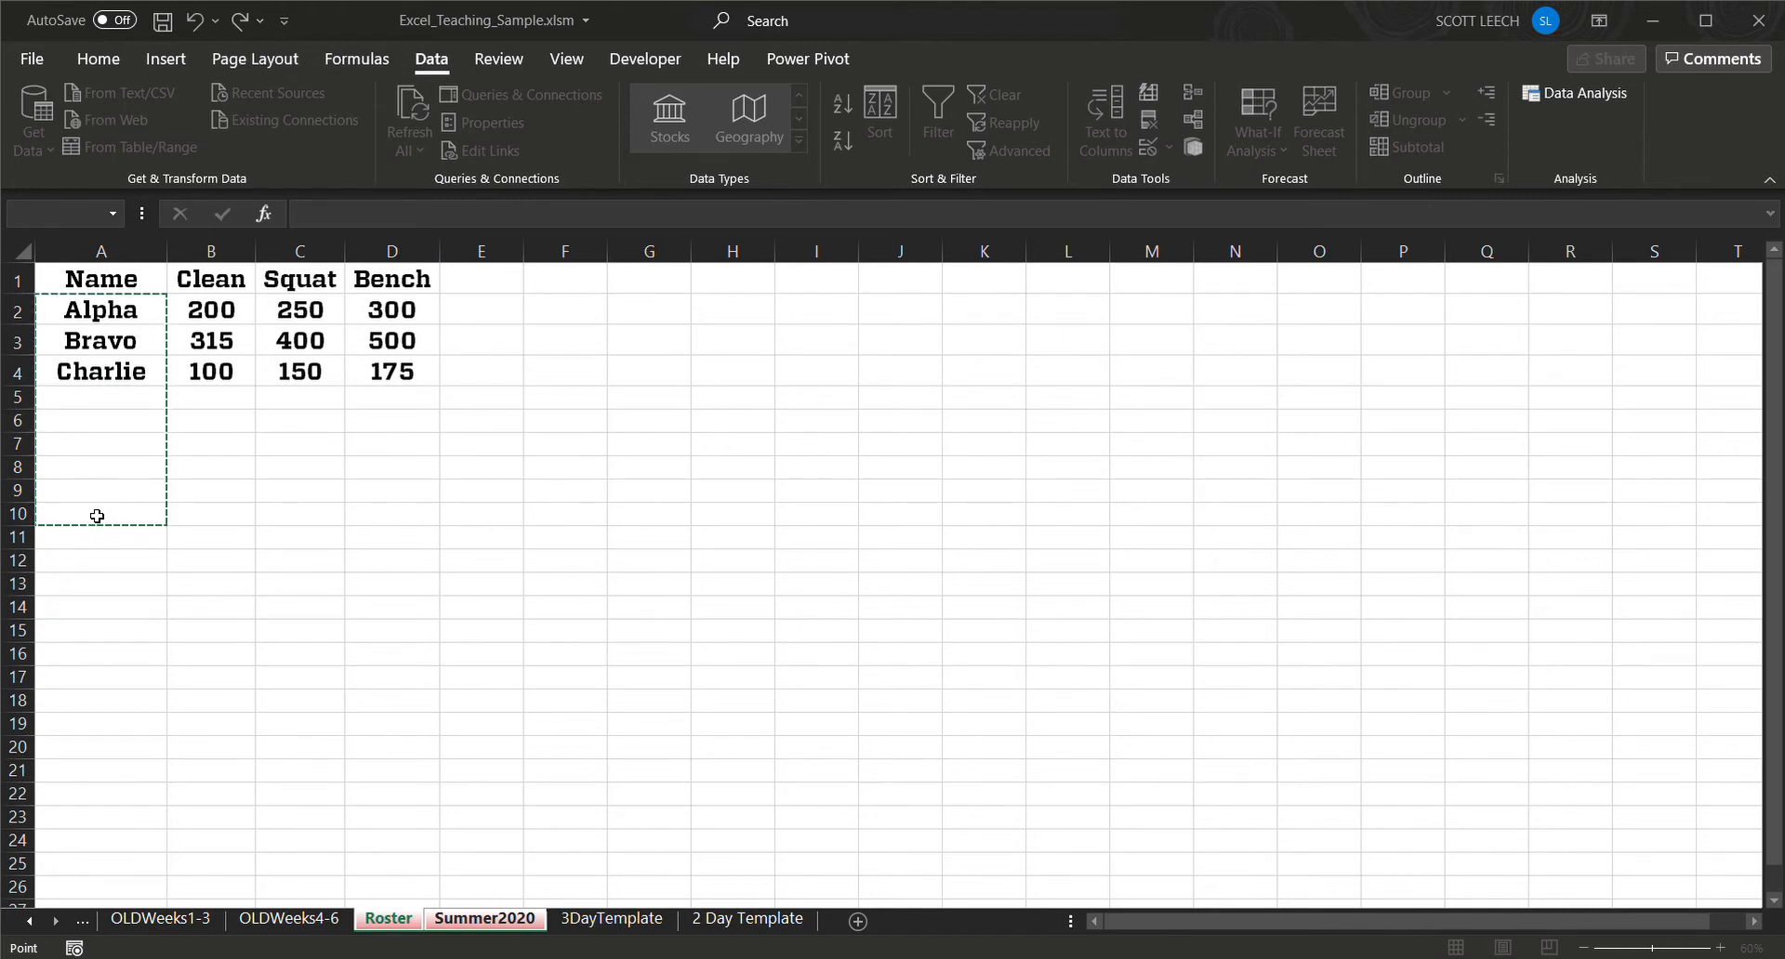
pyautogui.moveTo(96, 516)
pyautogui.mouseDown()
pyautogui.moveTo(99, 386)
pyautogui.moveTo(96, 523)
pyautogui.mouseUp()
pyautogui.click(823, 515)
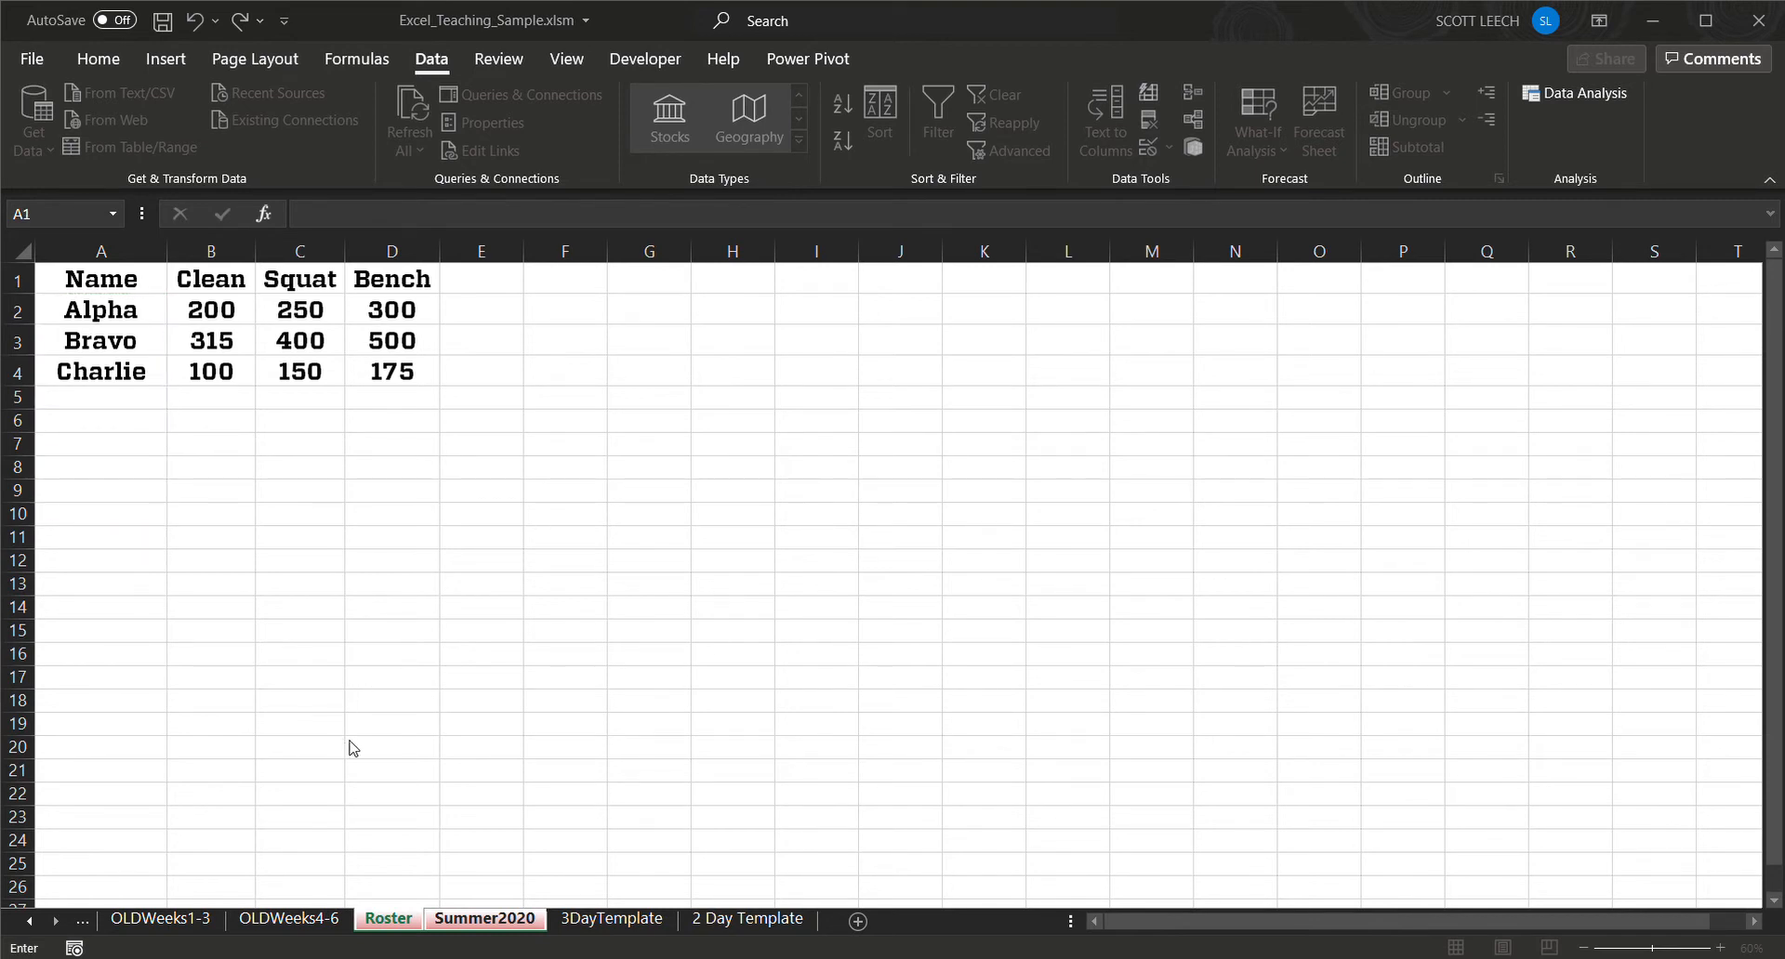
pyautogui.press('Return')
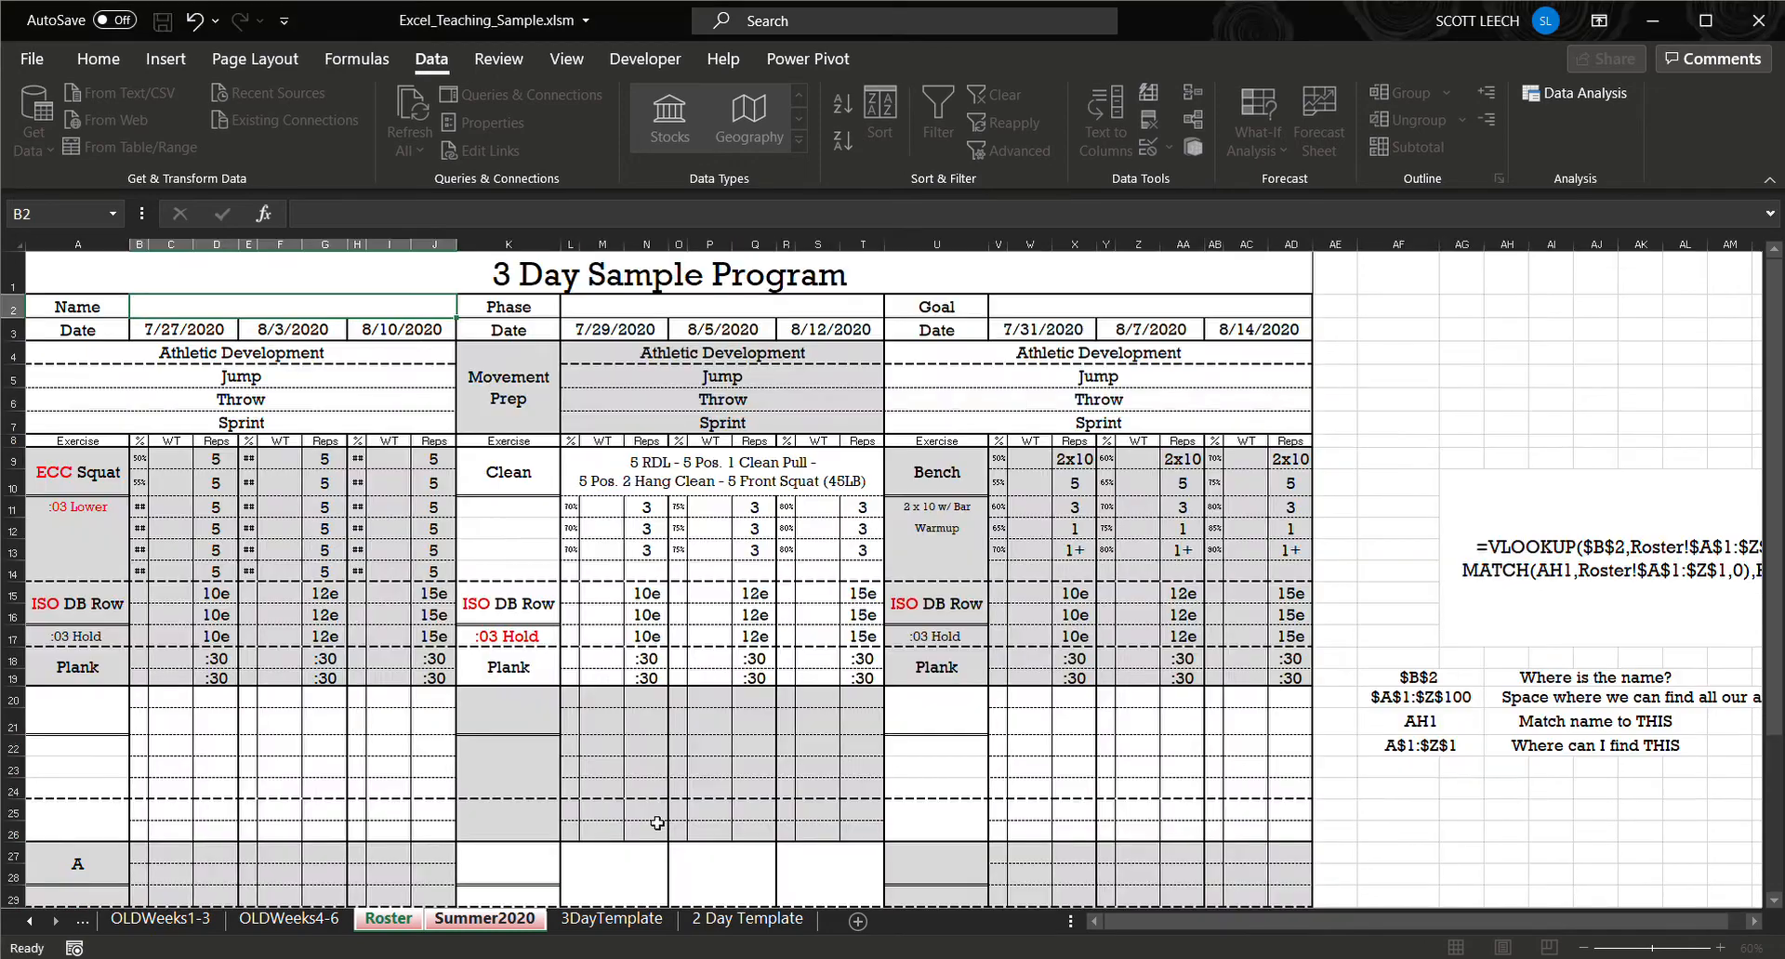
# Choose Alpha from the drop-down list in the Name cell B2.
pyautogui.click(379, 310)
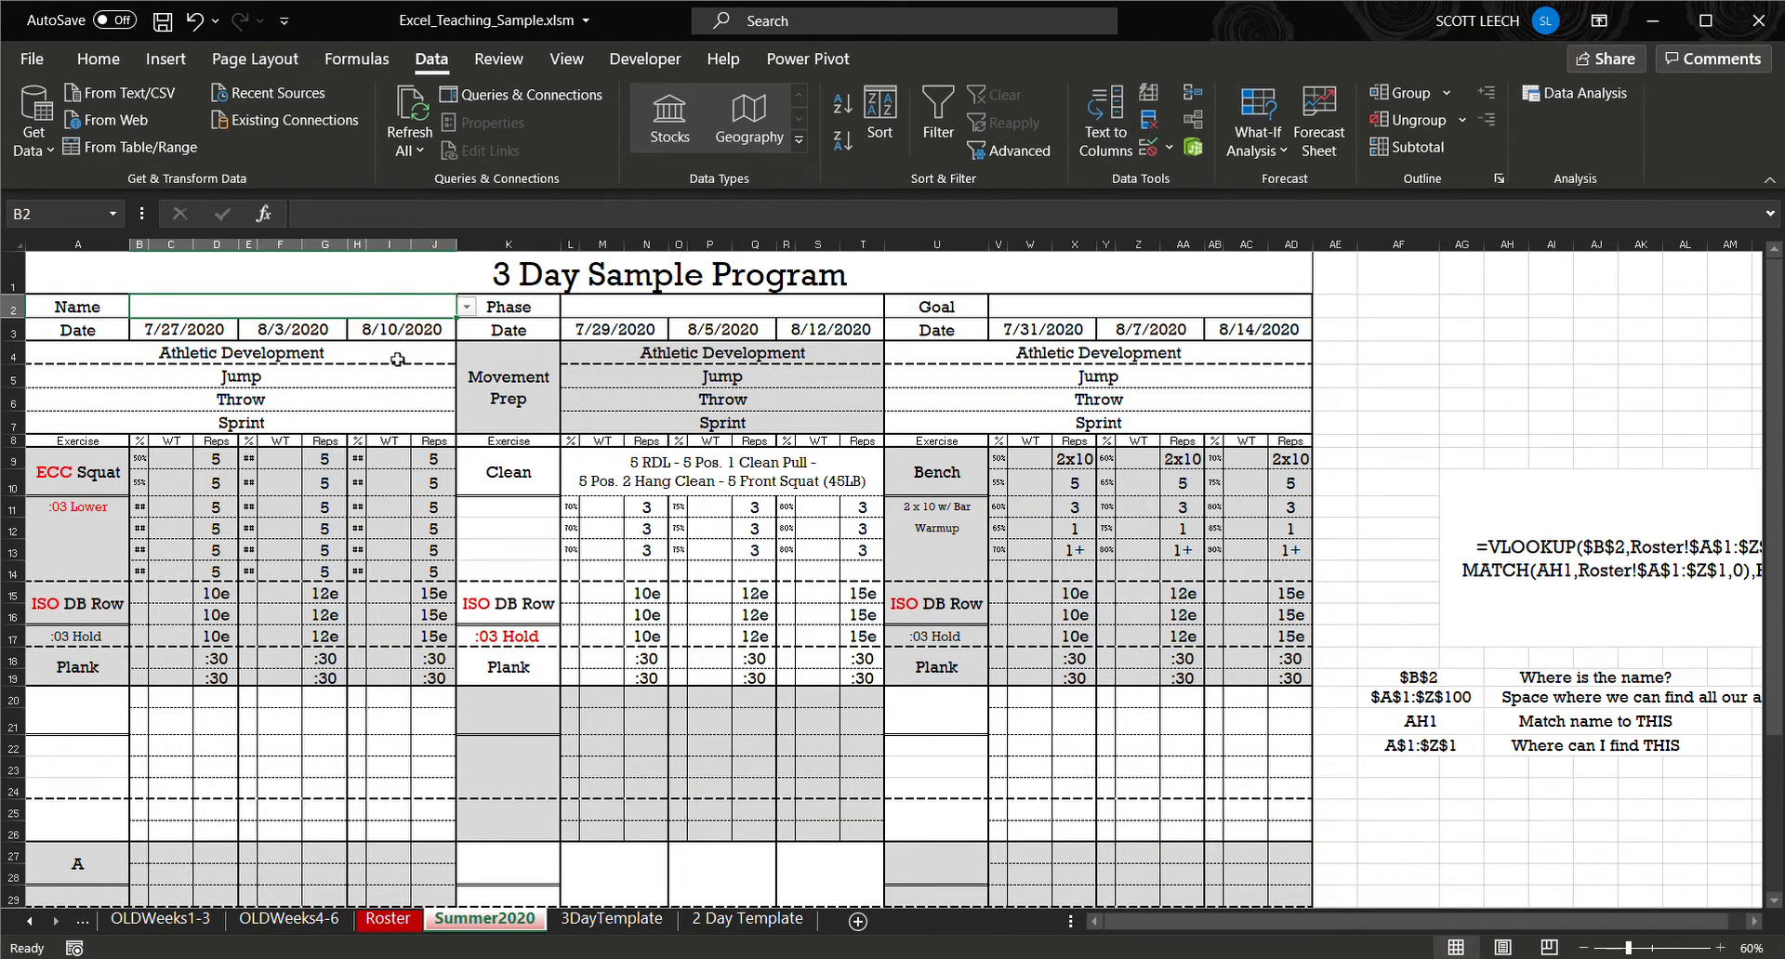
pyautogui.click(466, 308)
pyautogui.click(363, 329)
# Enlarge the text in the Name cell B2 to font size 24.
pyautogui.click(96, 63)
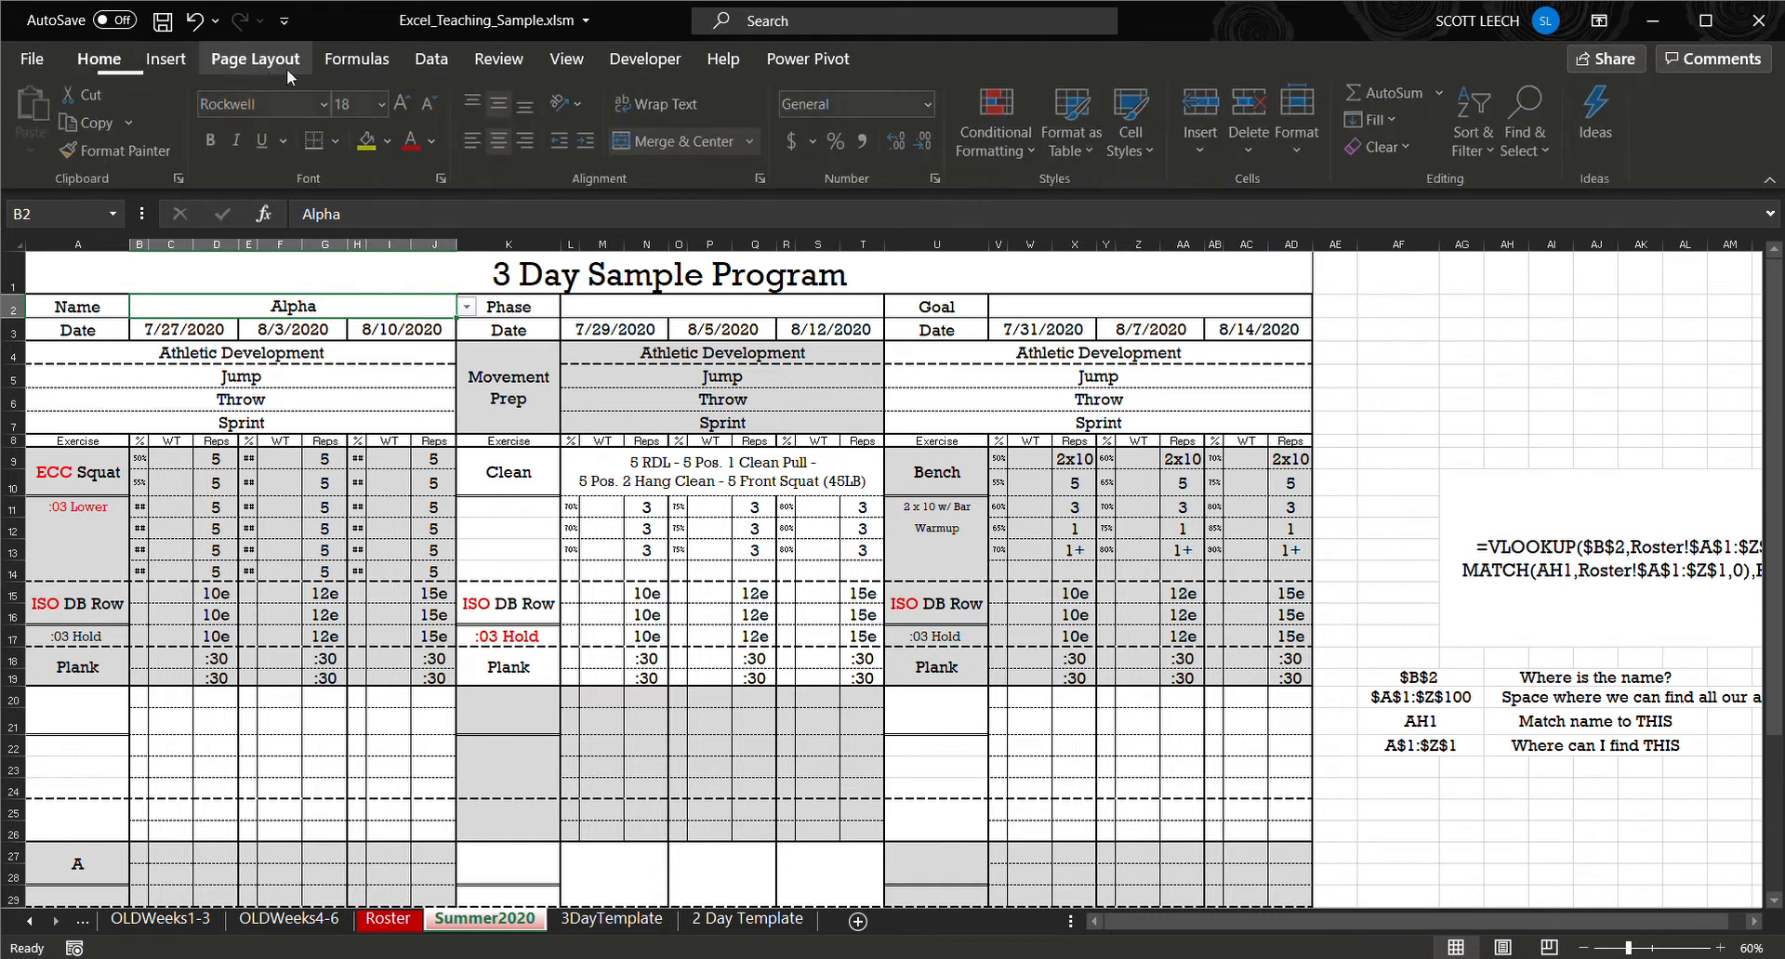
pyautogui.click(412, 105)
pyautogui.click(412, 105)
pyautogui.click(413, 105)
pyautogui.click(413, 105)
pyautogui.click(412, 105)
pyautogui.click(413, 105)
pyautogui.click(432, 103)
pyautogui.click(431, 103)
pyautogui.click(431, 102)
pyautogui.click(437, 442)
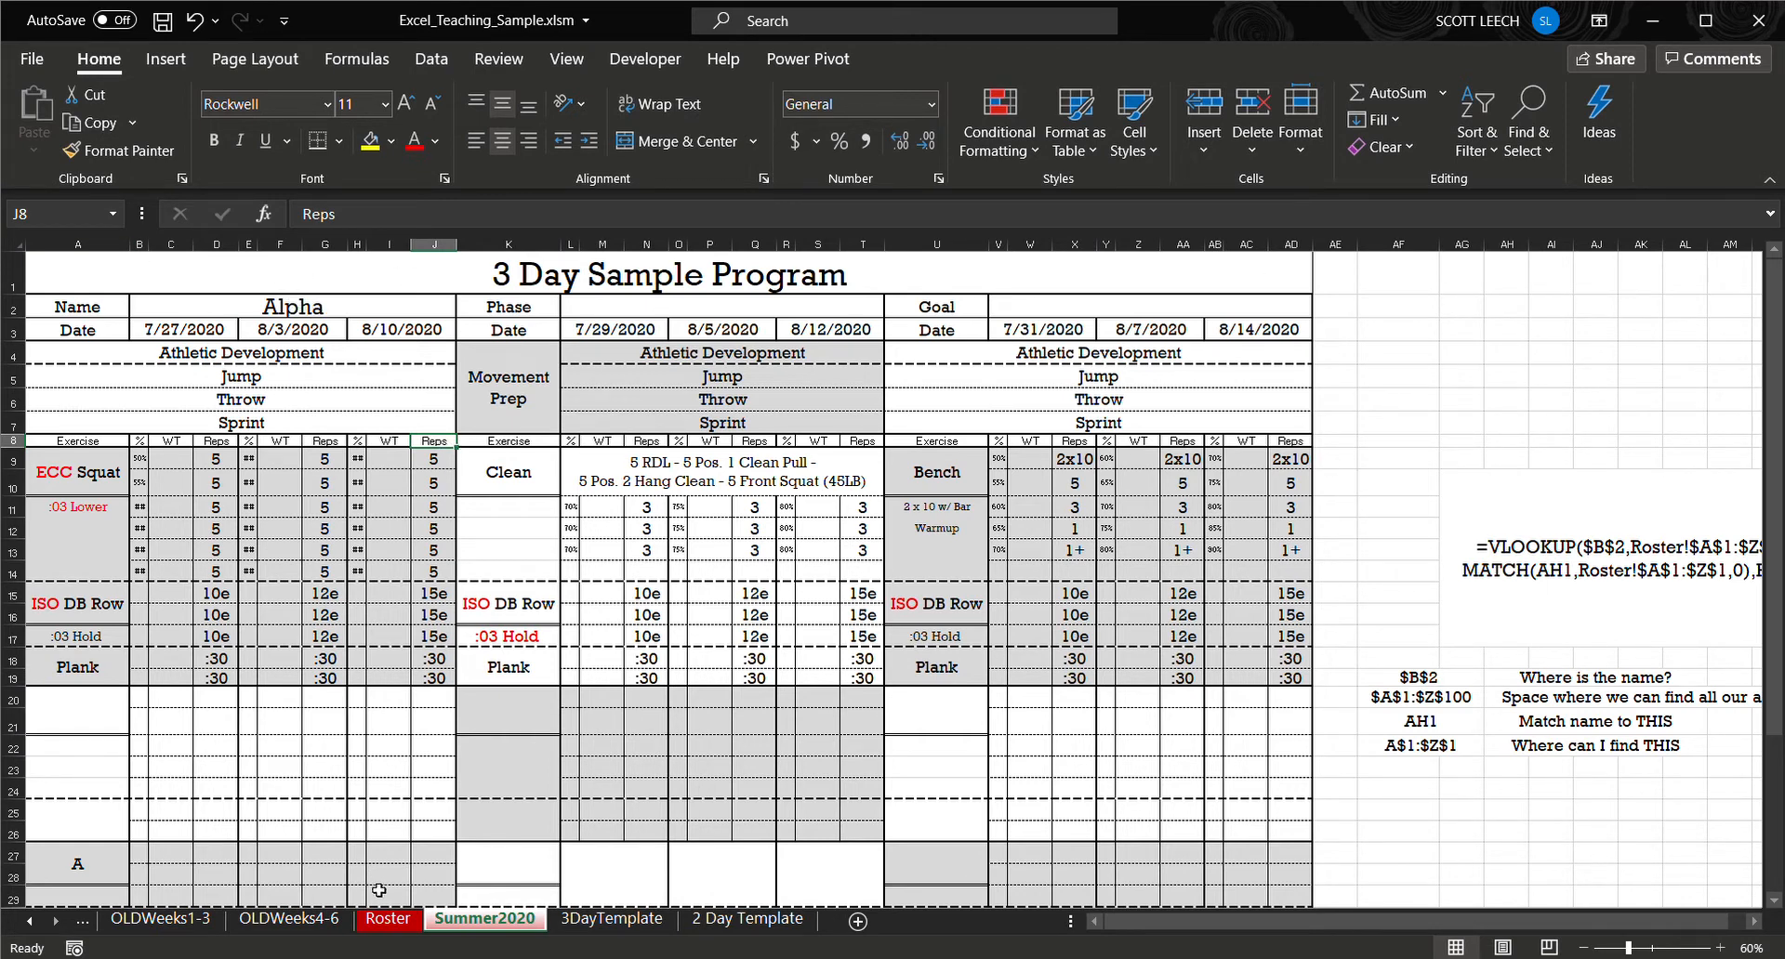
# Copy the header row A1:D1 from the Roster sheet and paste it into Summer2020 starting at cell AG1.
pyautogui.click(387, 920)
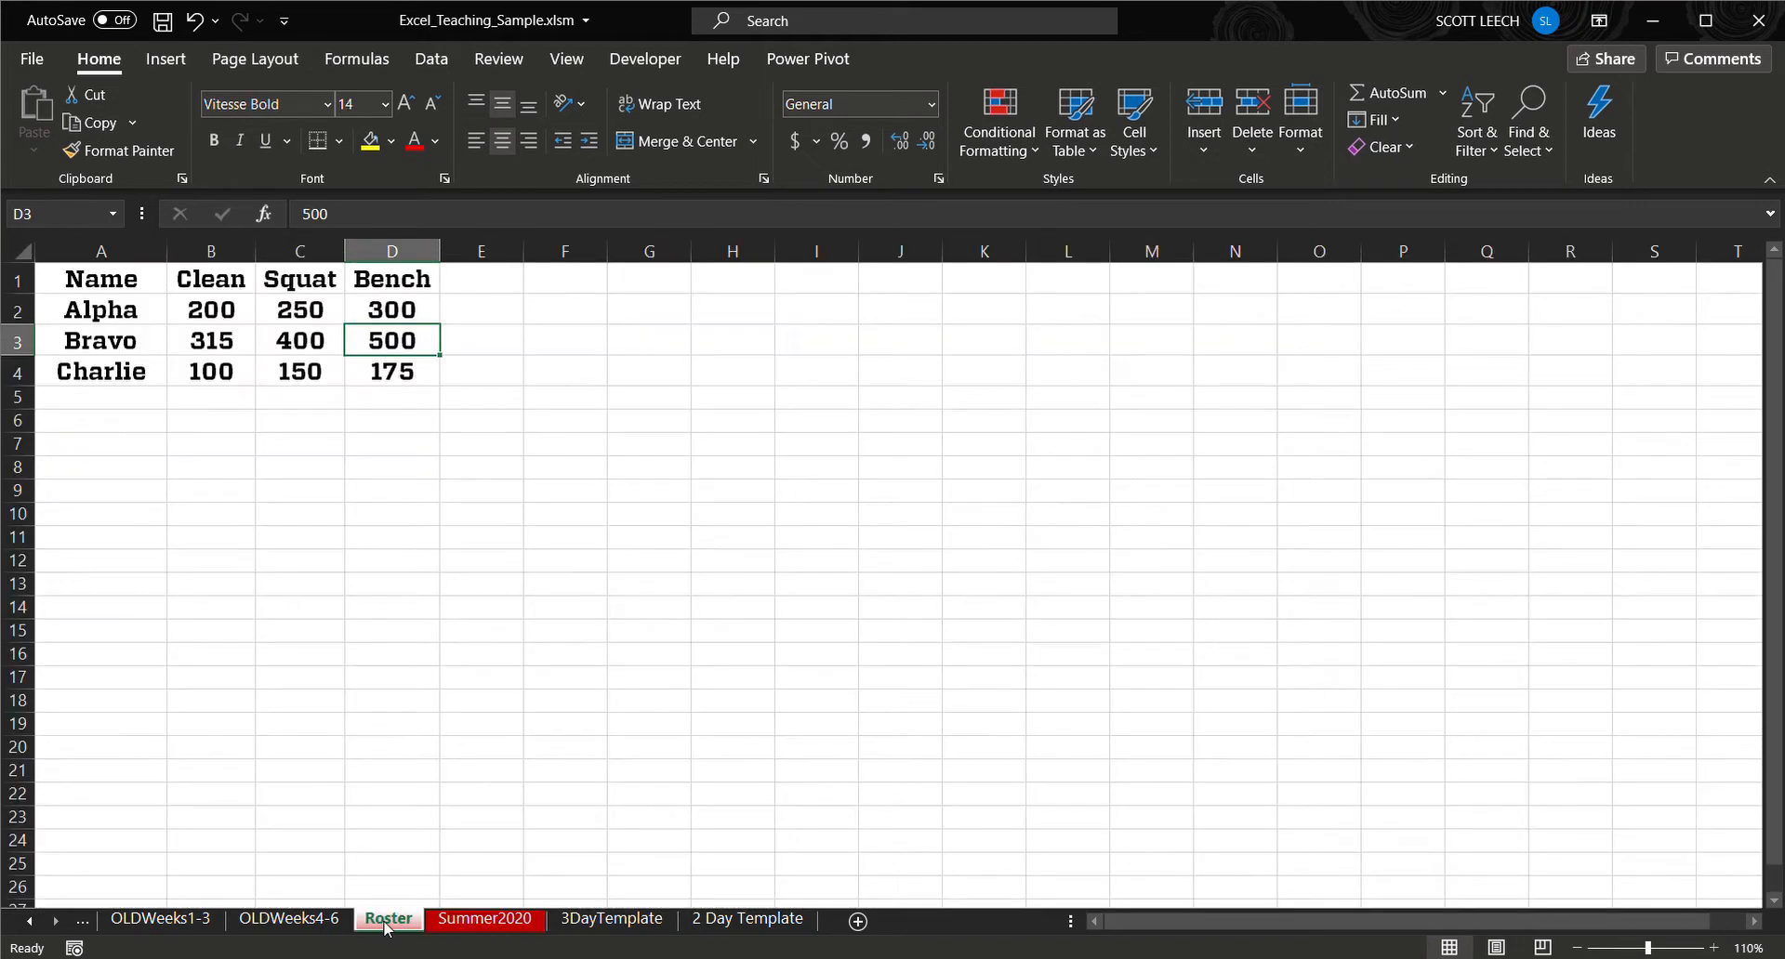
pyautogui.moveTo(102, 287); pyautogui.dragTo(424, 276)
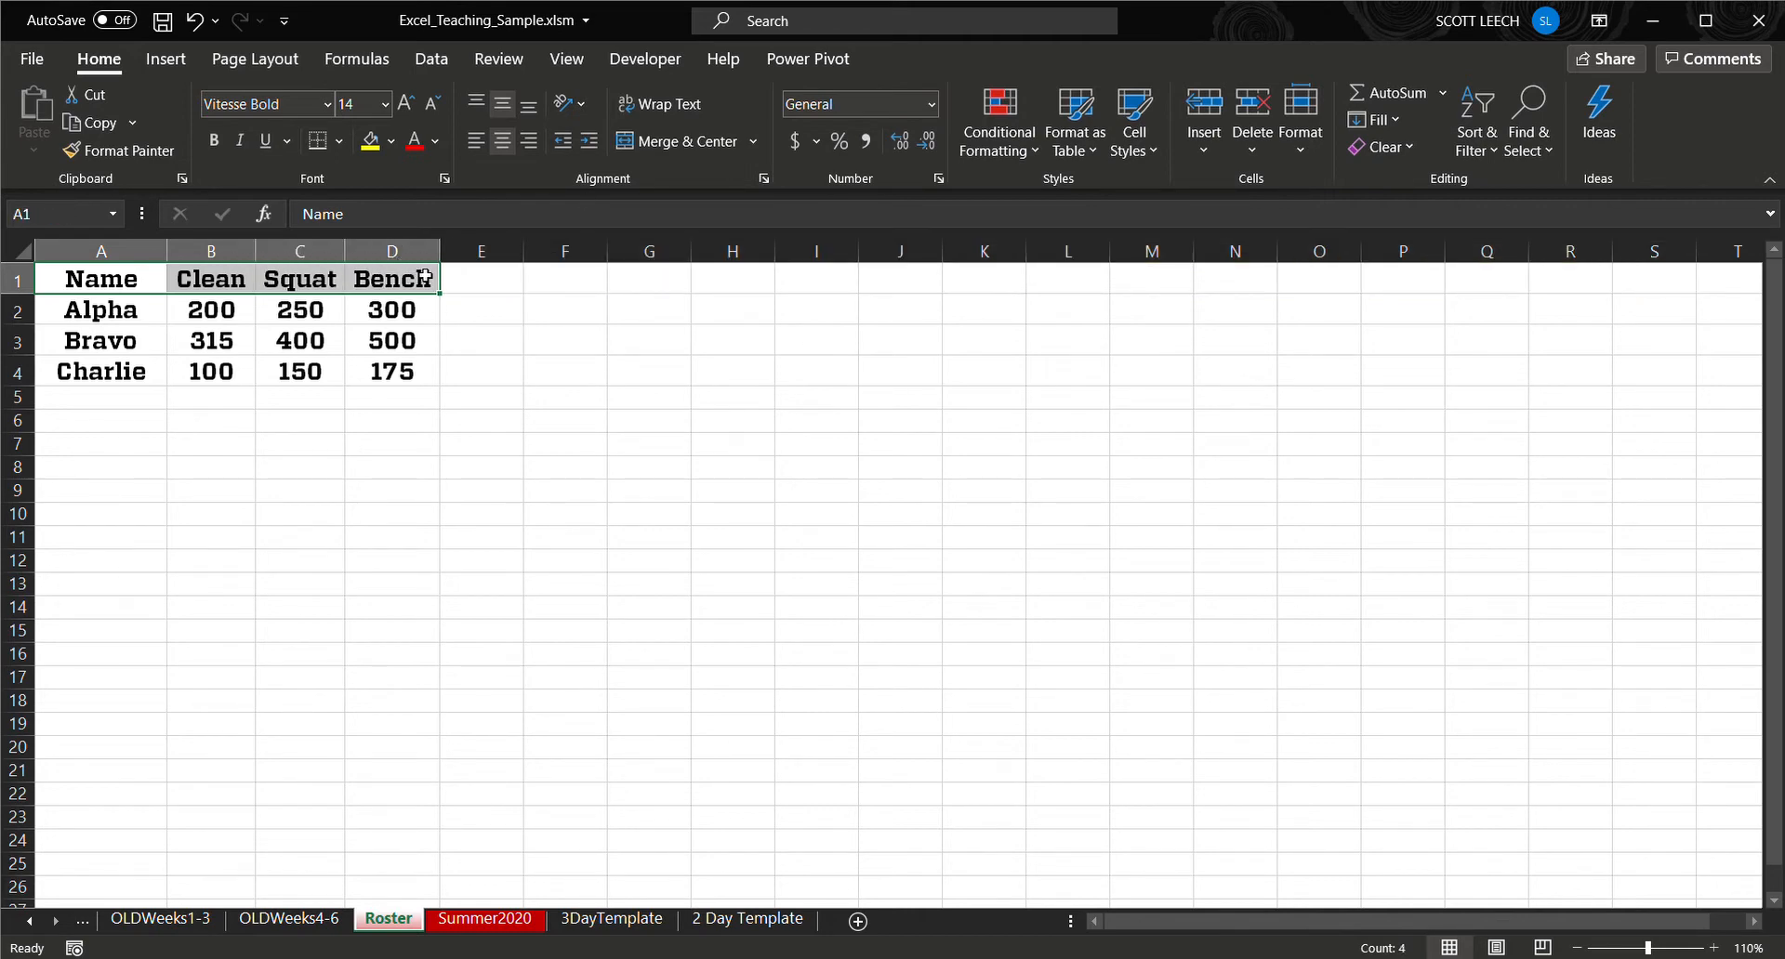
pyautogui.hotkey('ctrl', 'c')
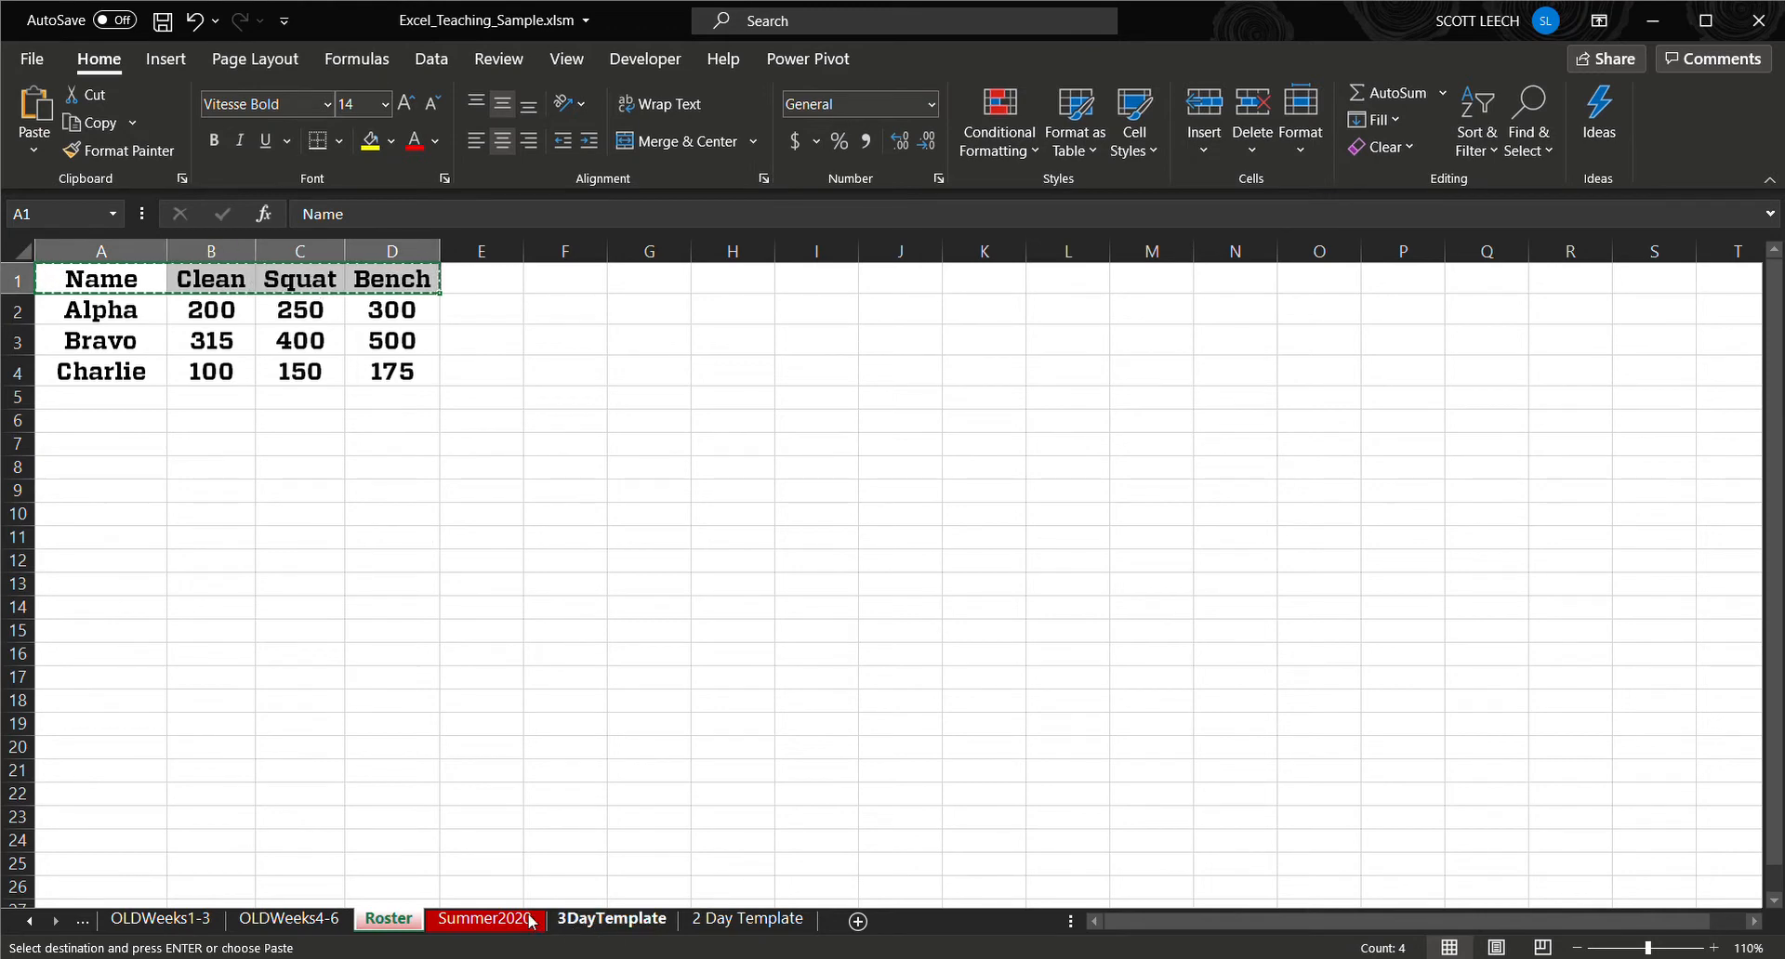
pyautogui.click(484, 920)
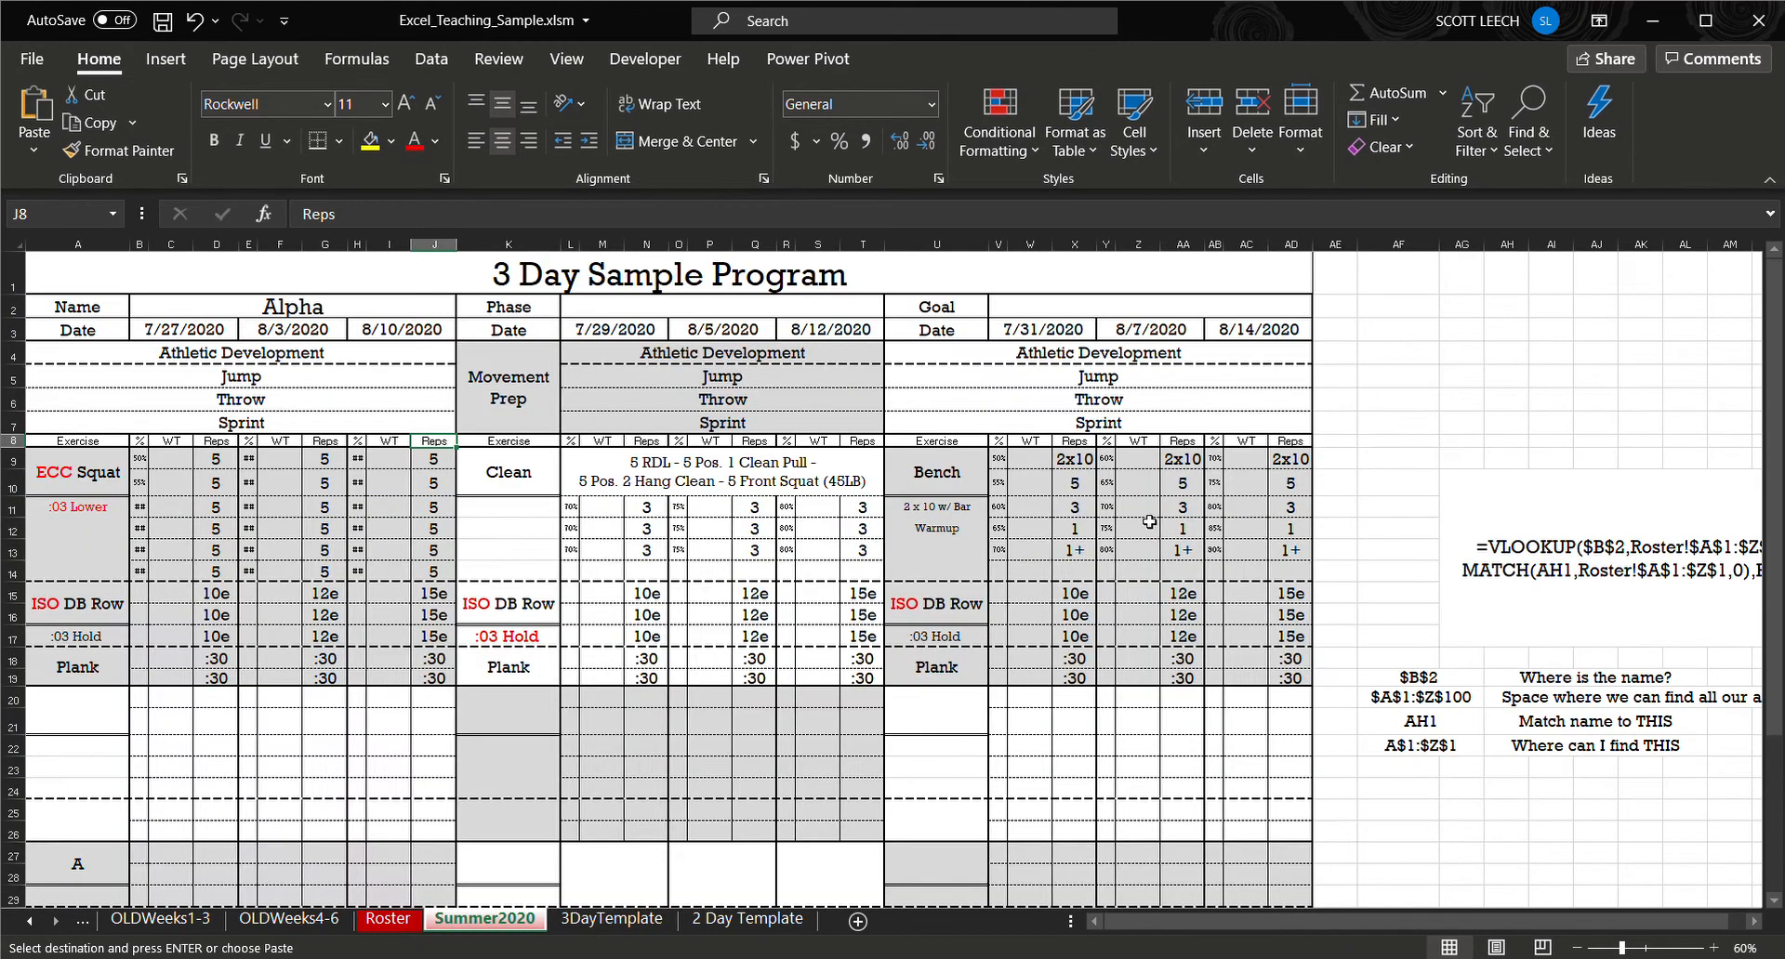
pyautogui.click(1478, 267)
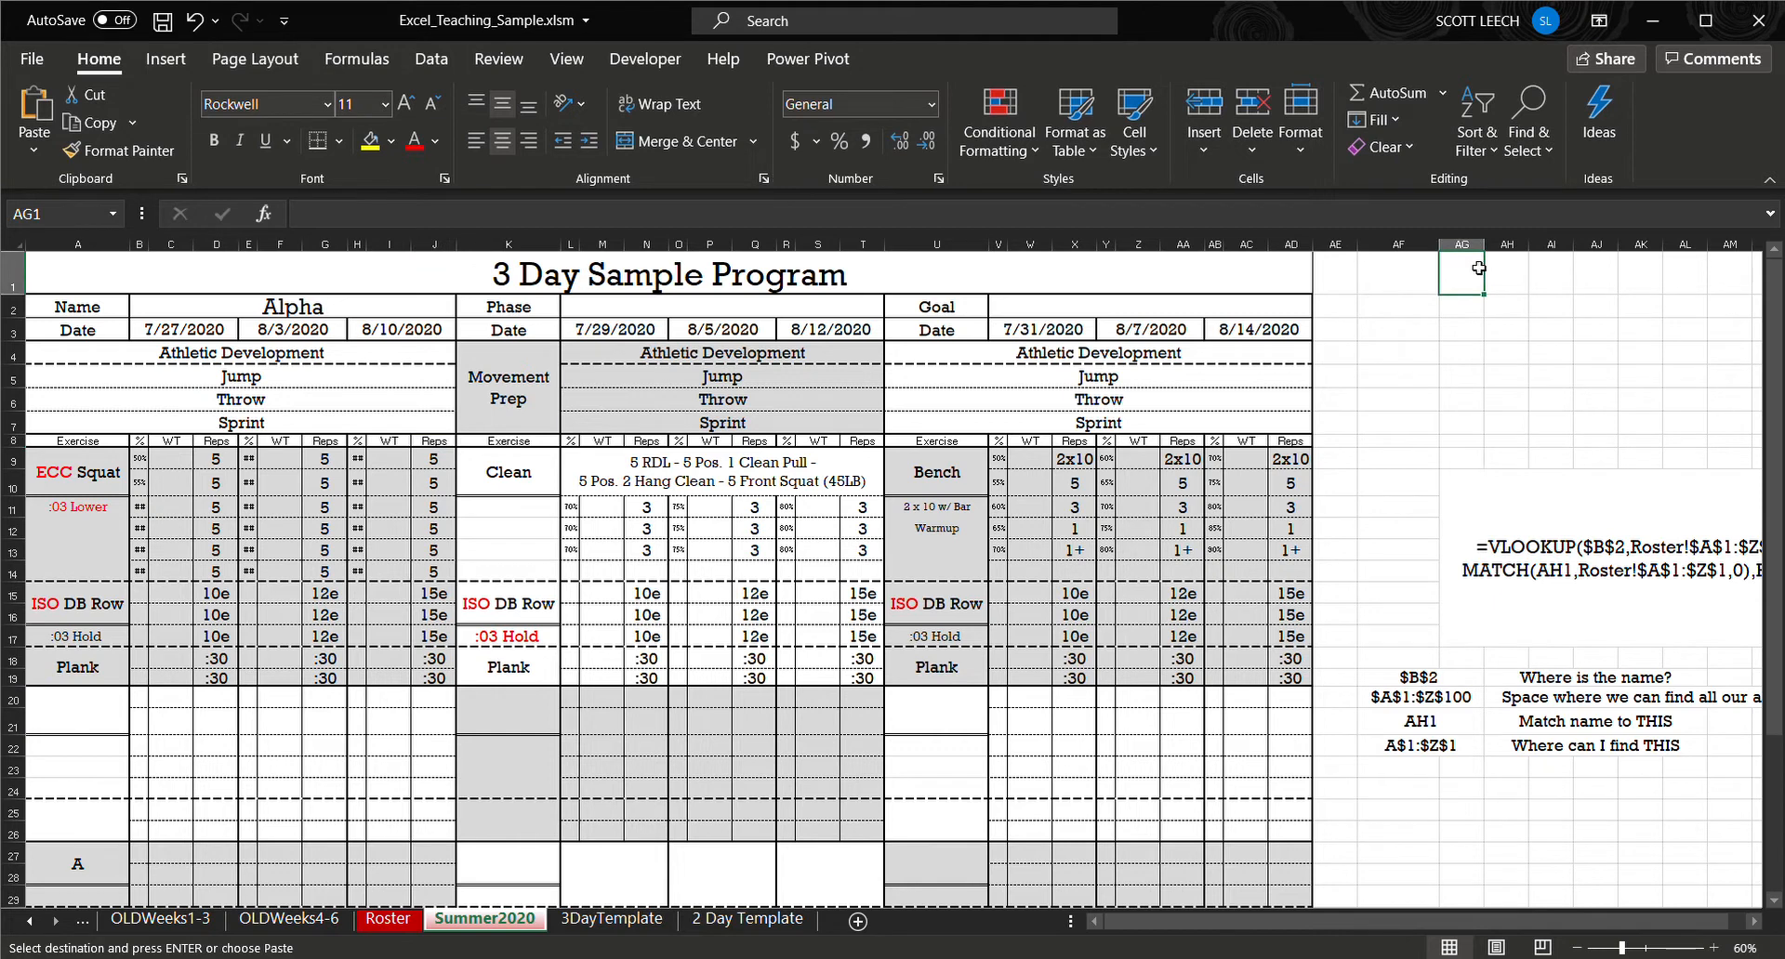
pyautogui.hotkey('ctrl', 'v')
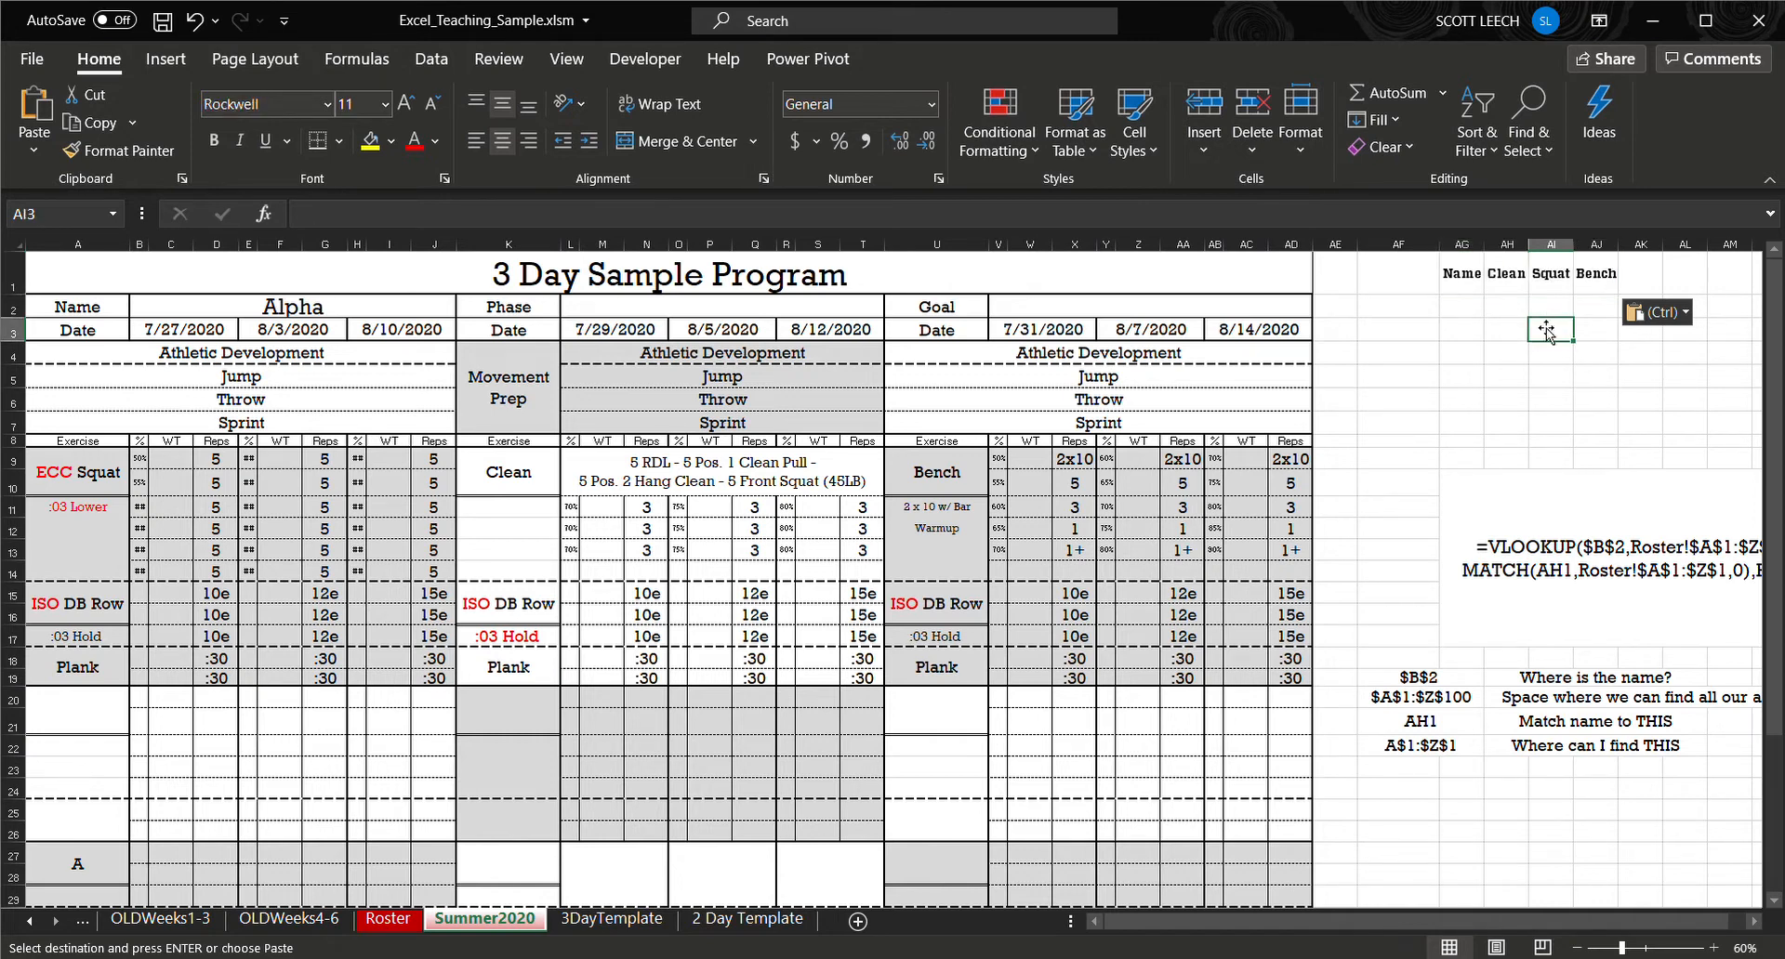
pyautogui.click(1519, 285)
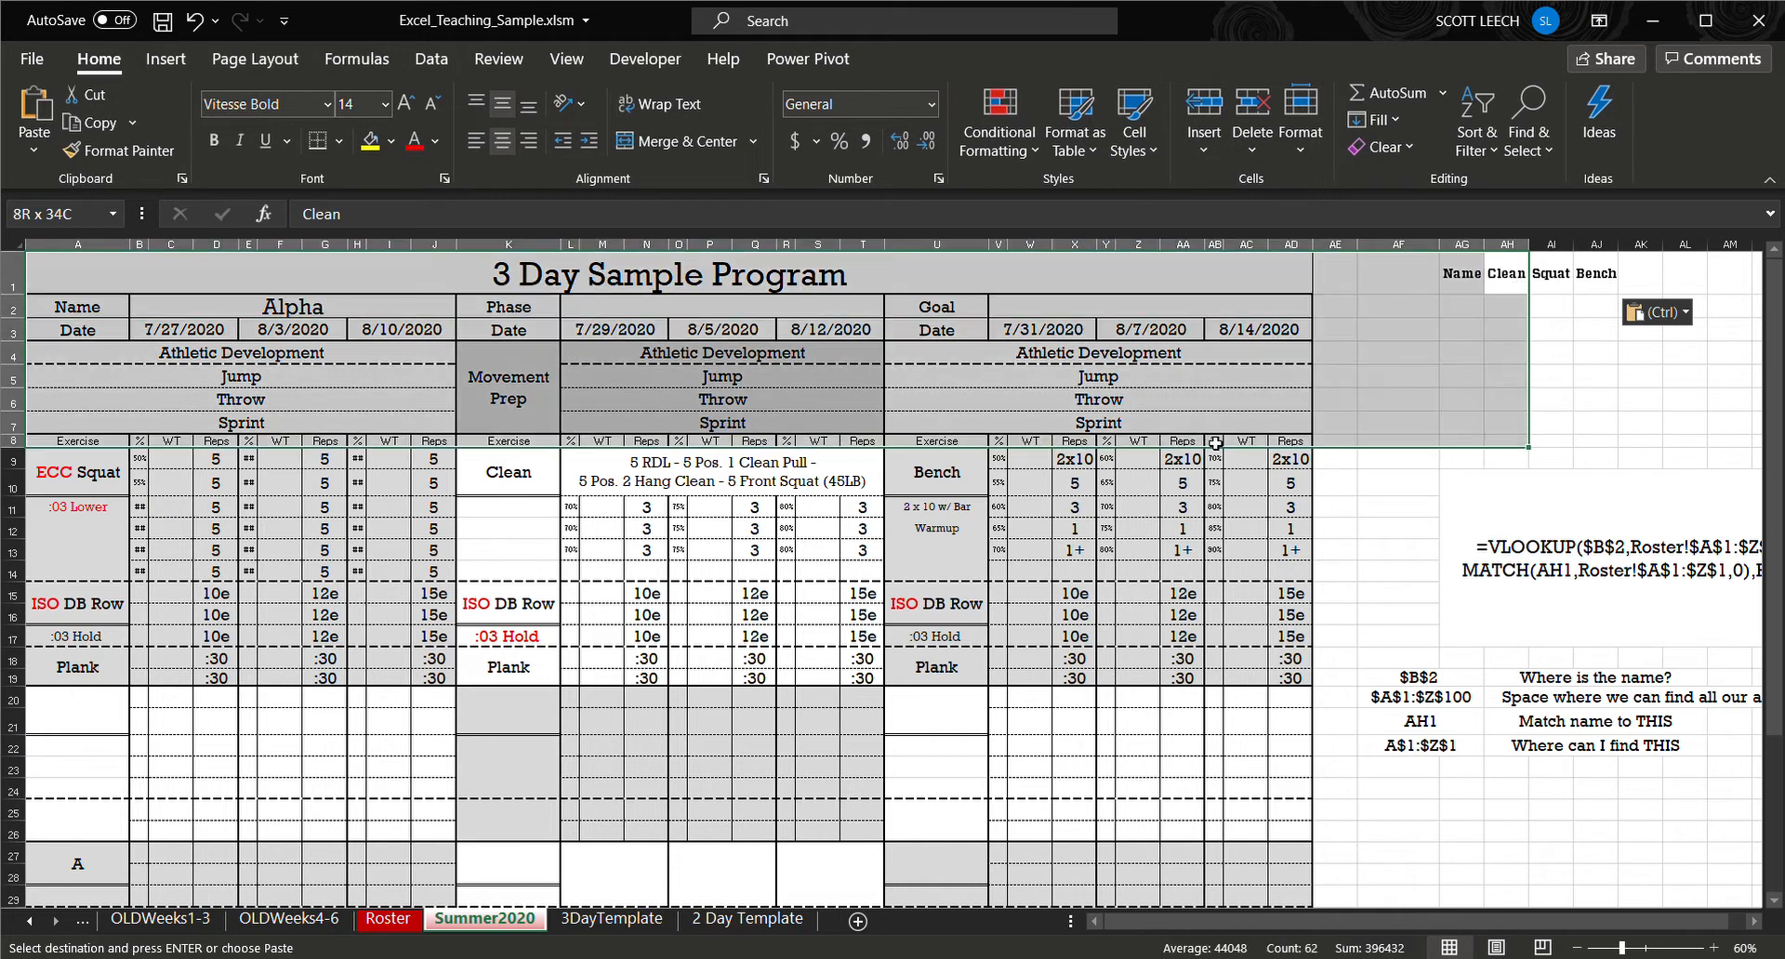
pyautogui.moveTo(1518, 284); pyautogui.dragTo(1526, 382)
pyautogui.click(1572, 423)
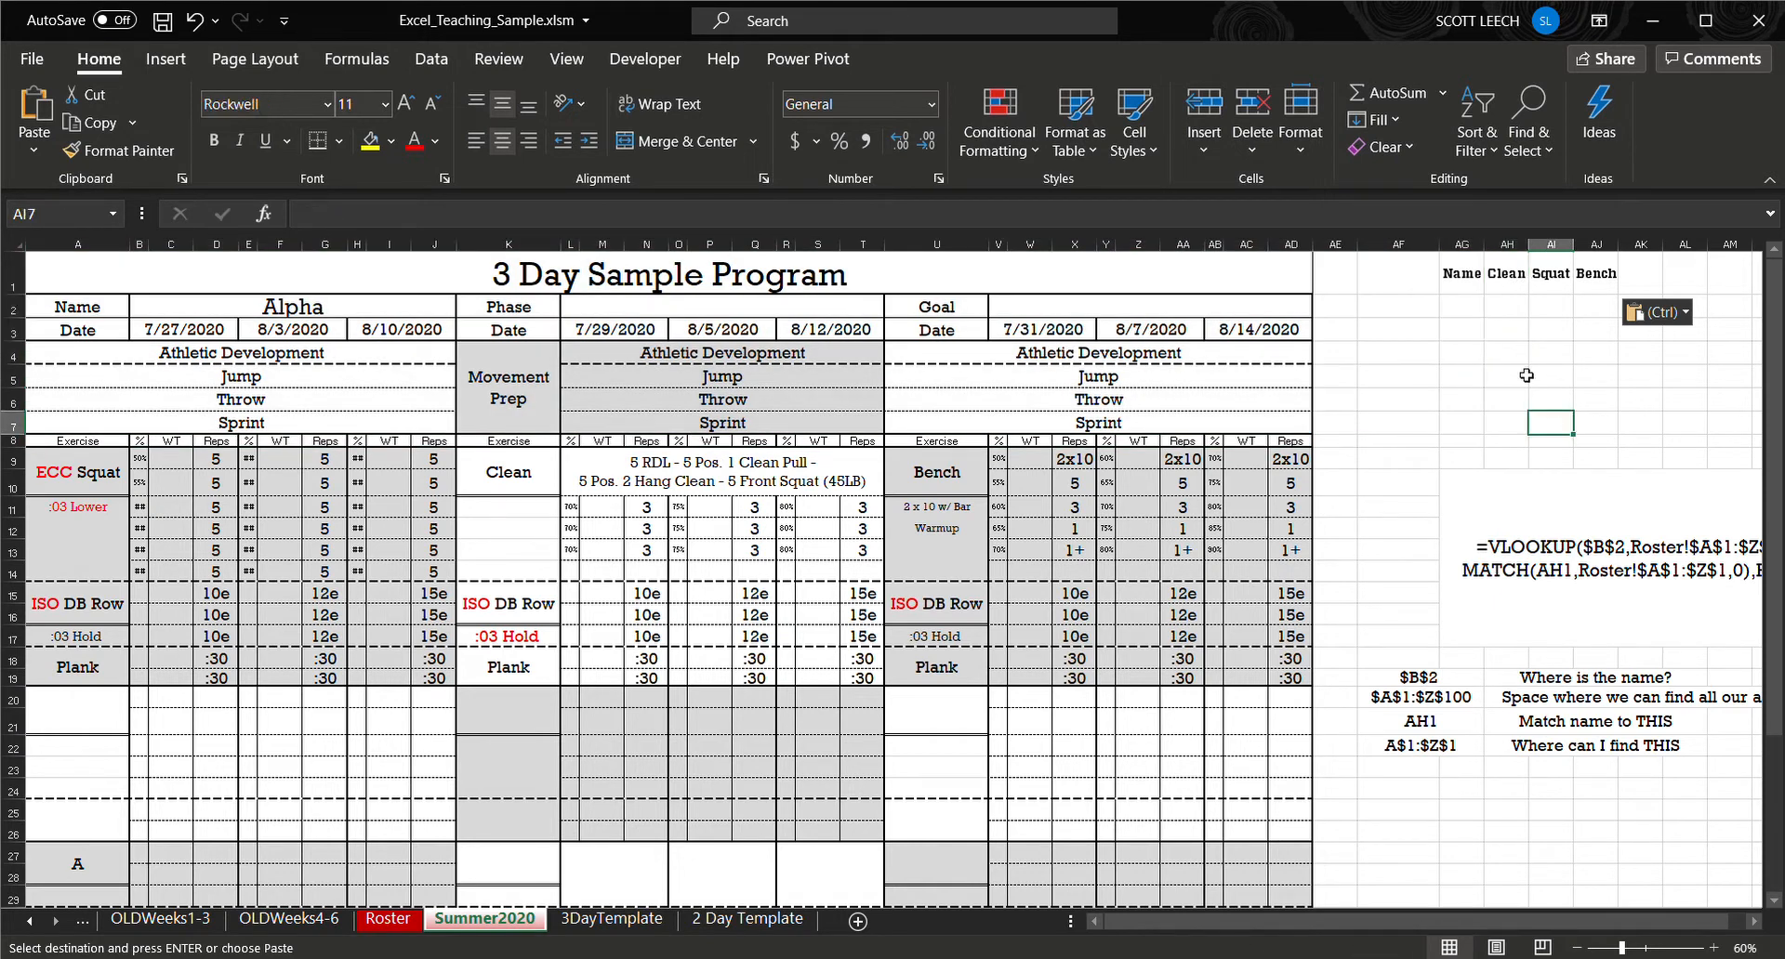
# Enter the formula =$B$2 in cell AG2, under the pasted Name header.
pyautogui.click(1461, 305)
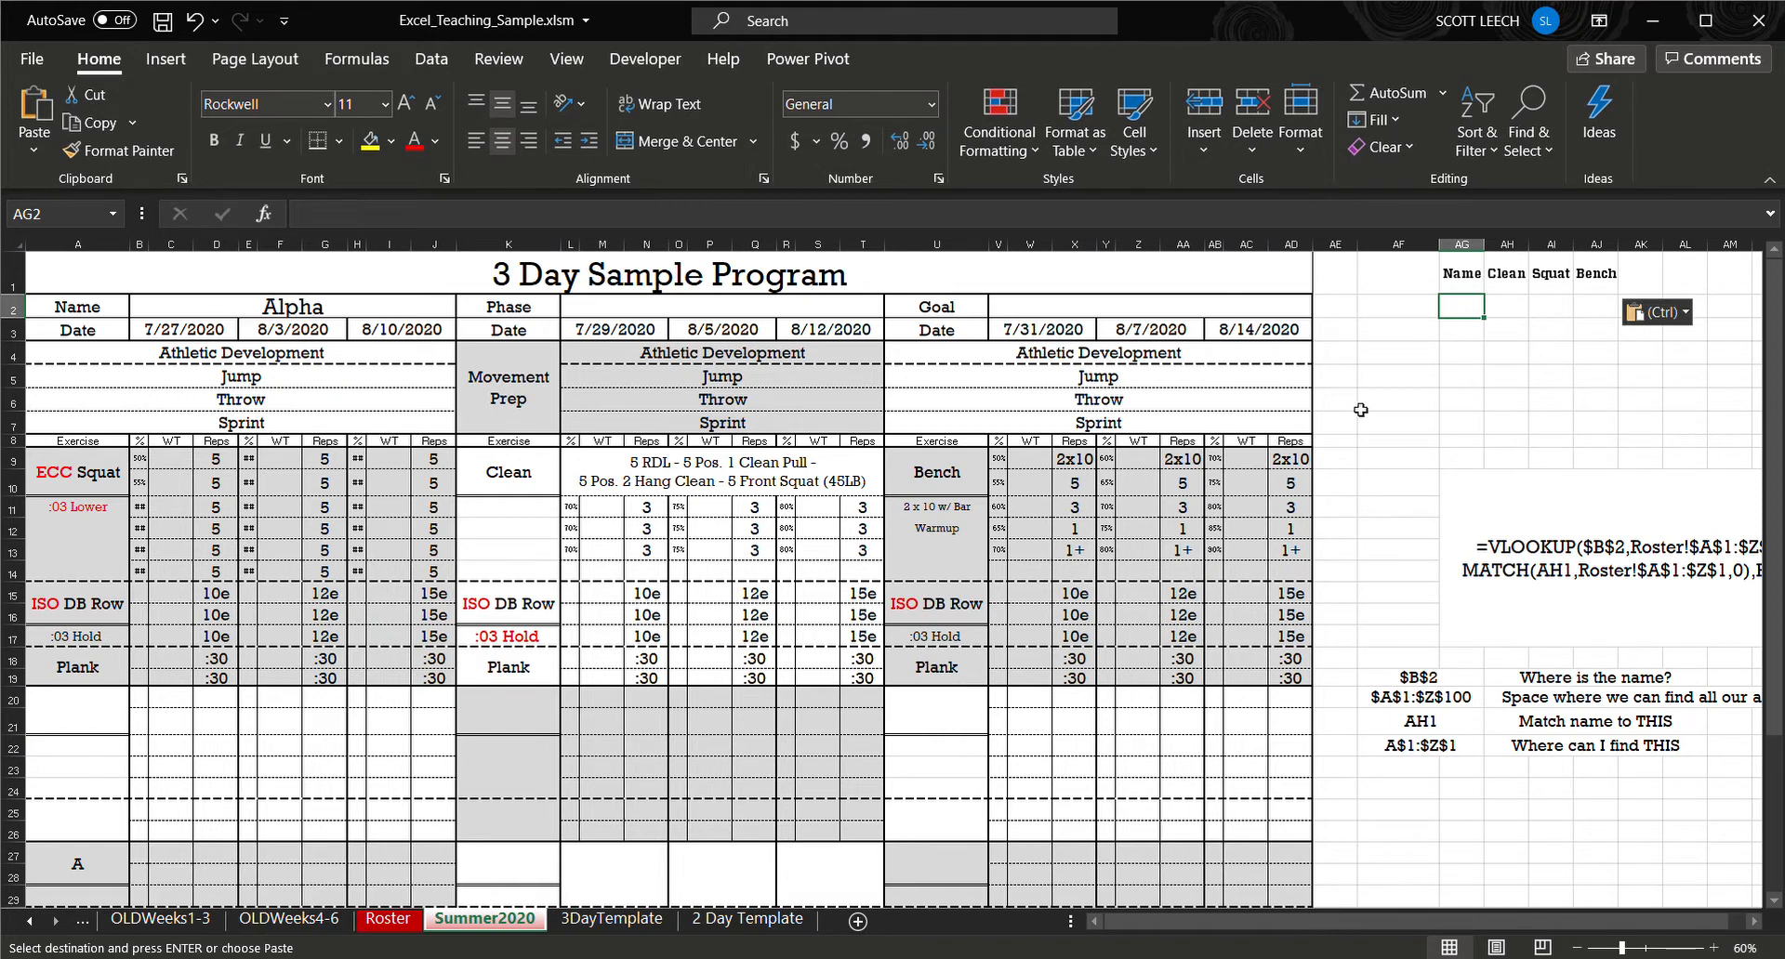
pyautogui.write('=')
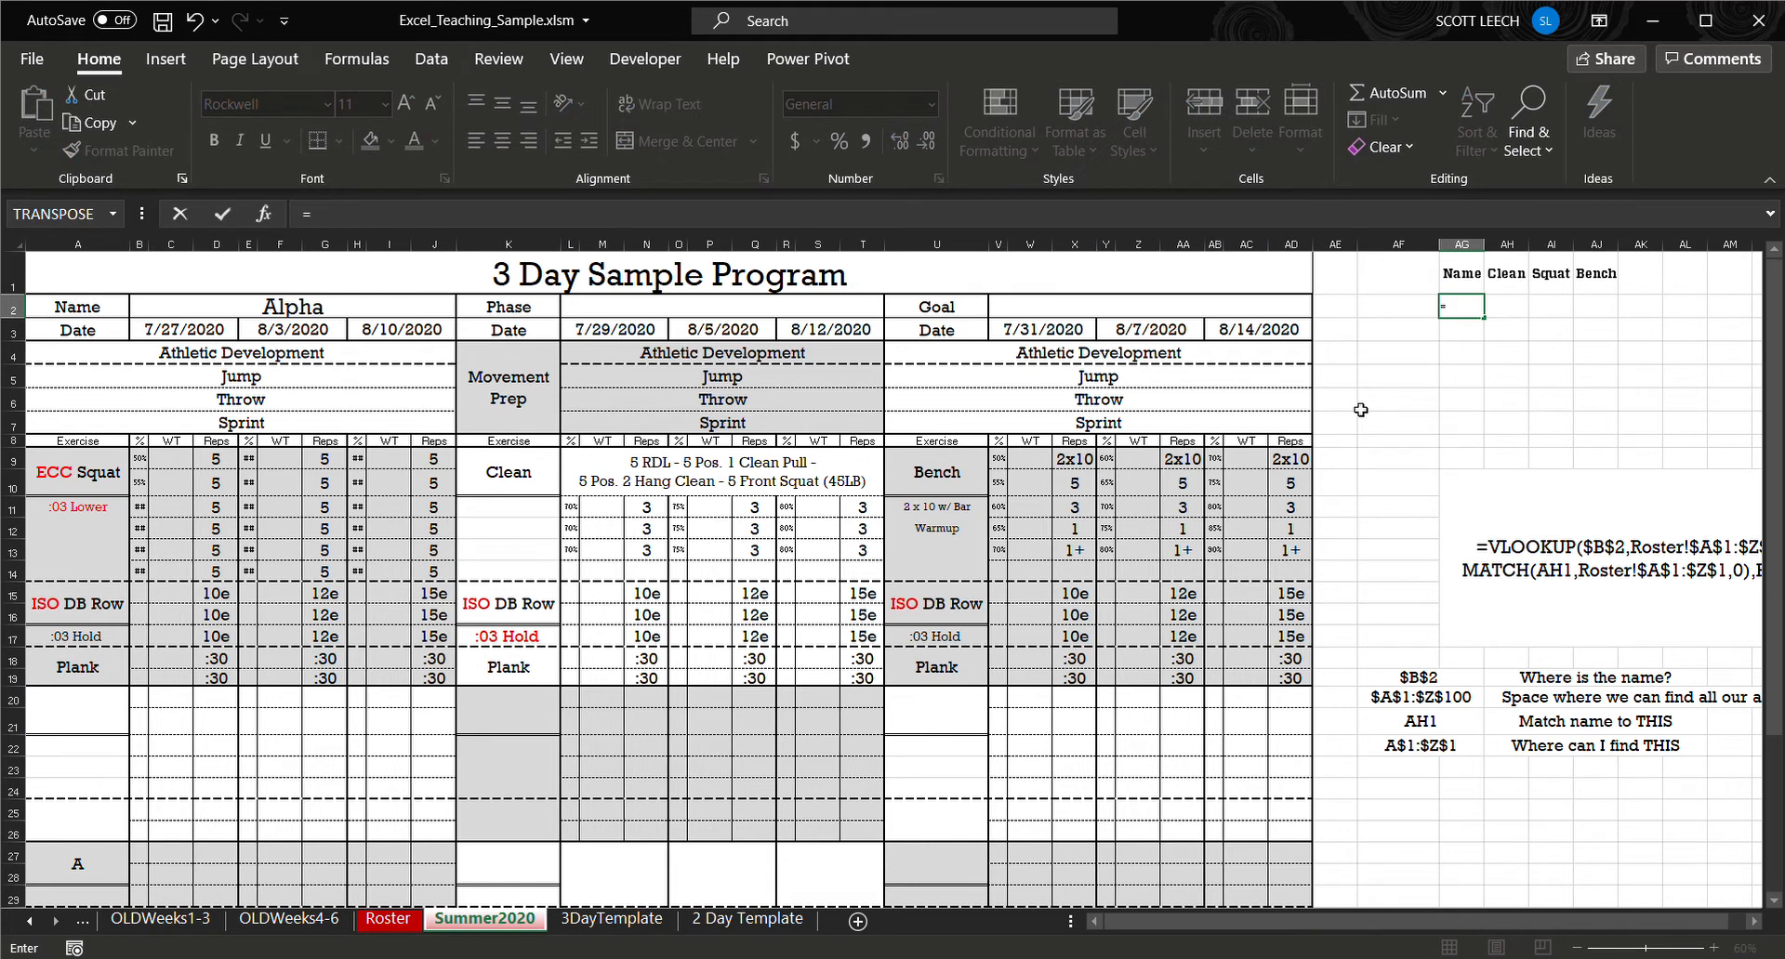
pyautogui.write('$B$2')
pyautogui.press('Return')
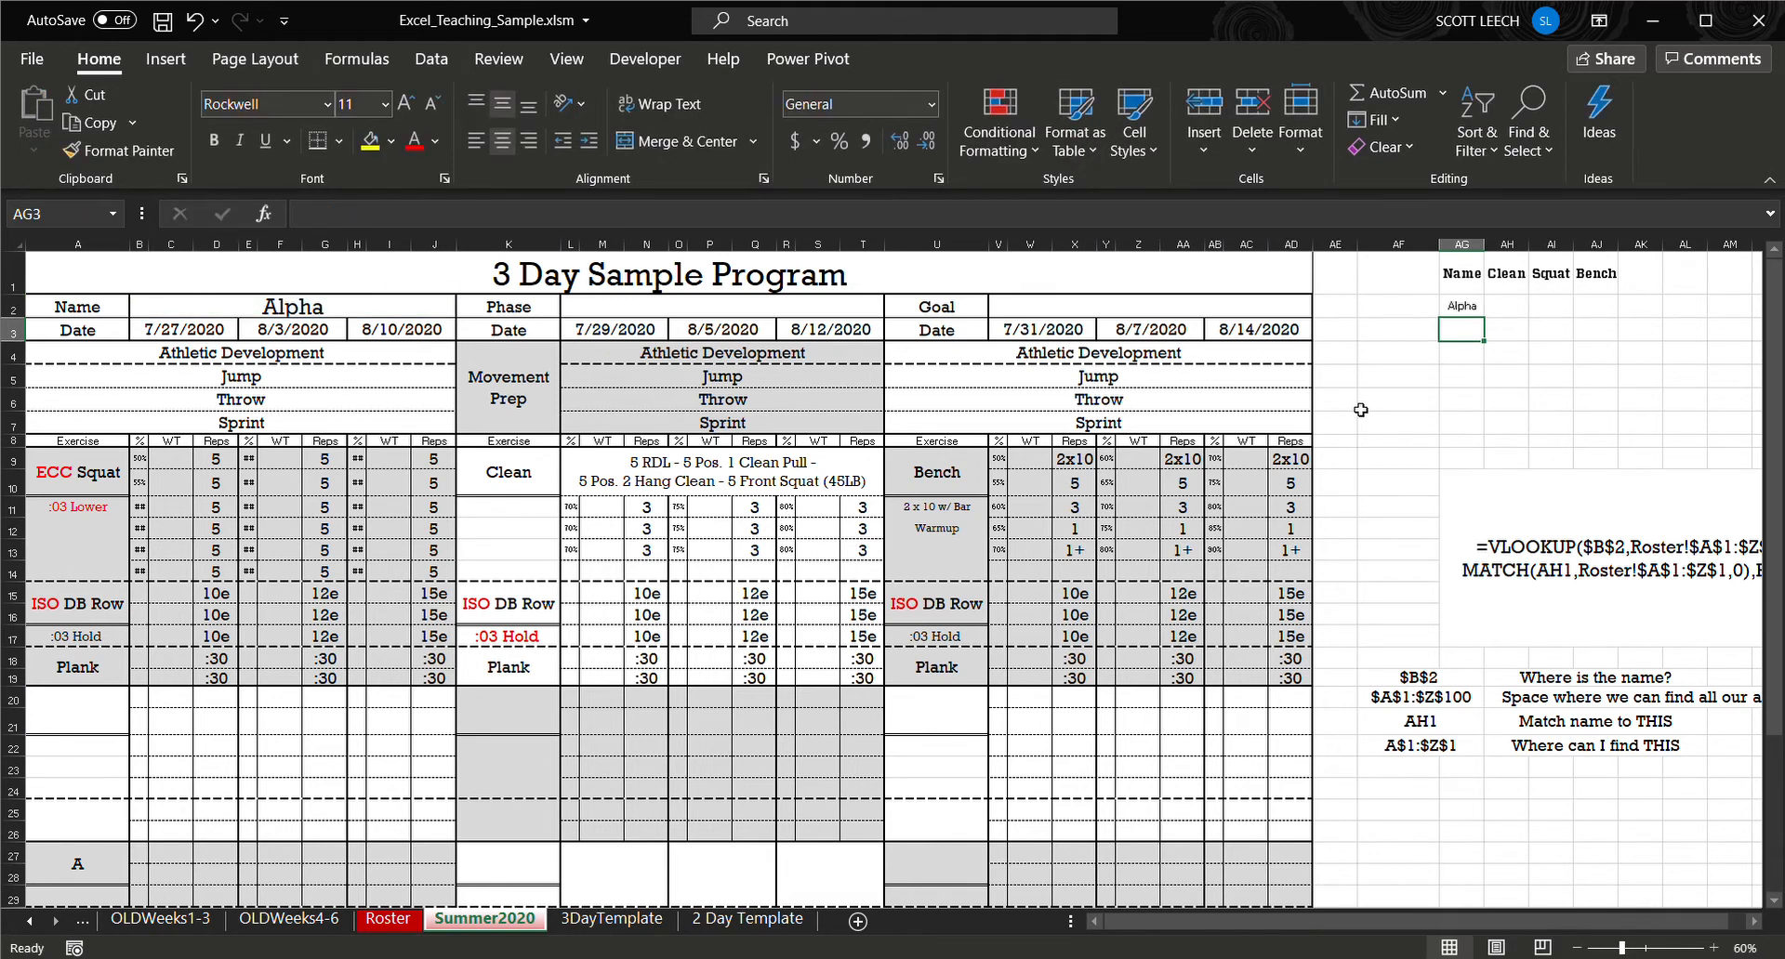
pyautogui.press('Up')
pyautogui.press('Down')
pyautogui.press('Up')
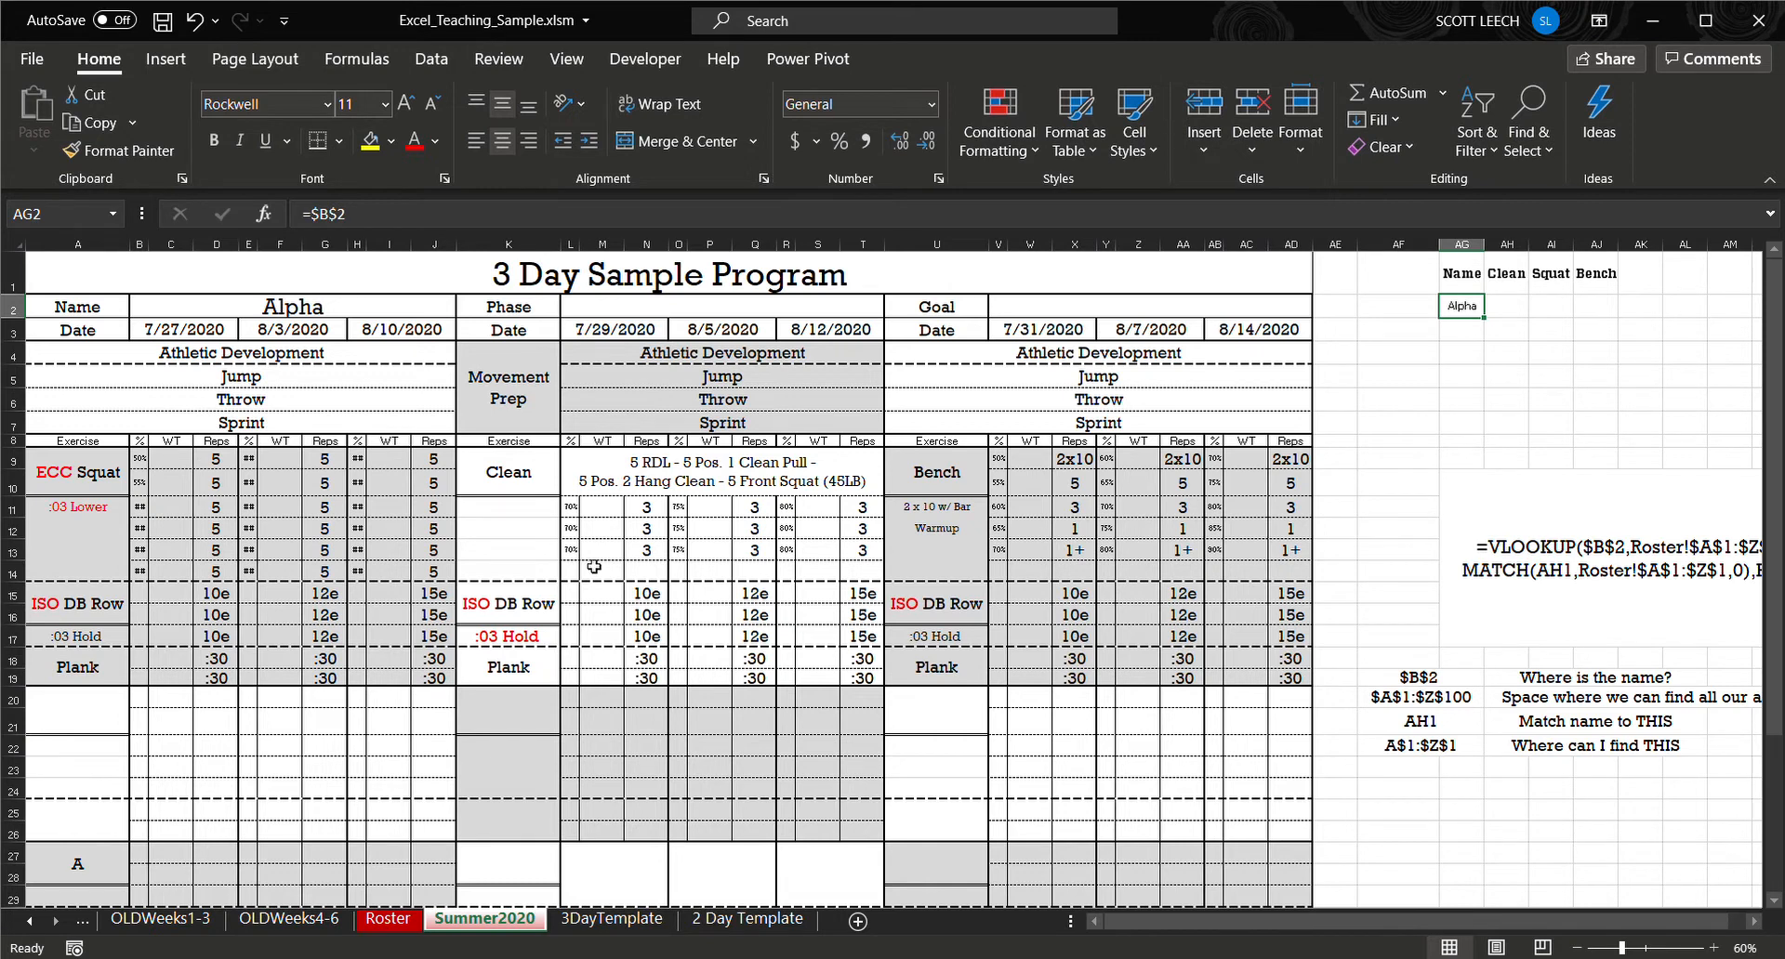
# Switch the selection in the Name cell B2 to Bravo and check the linked cell AG2.
pyautogui.click(316, 314)
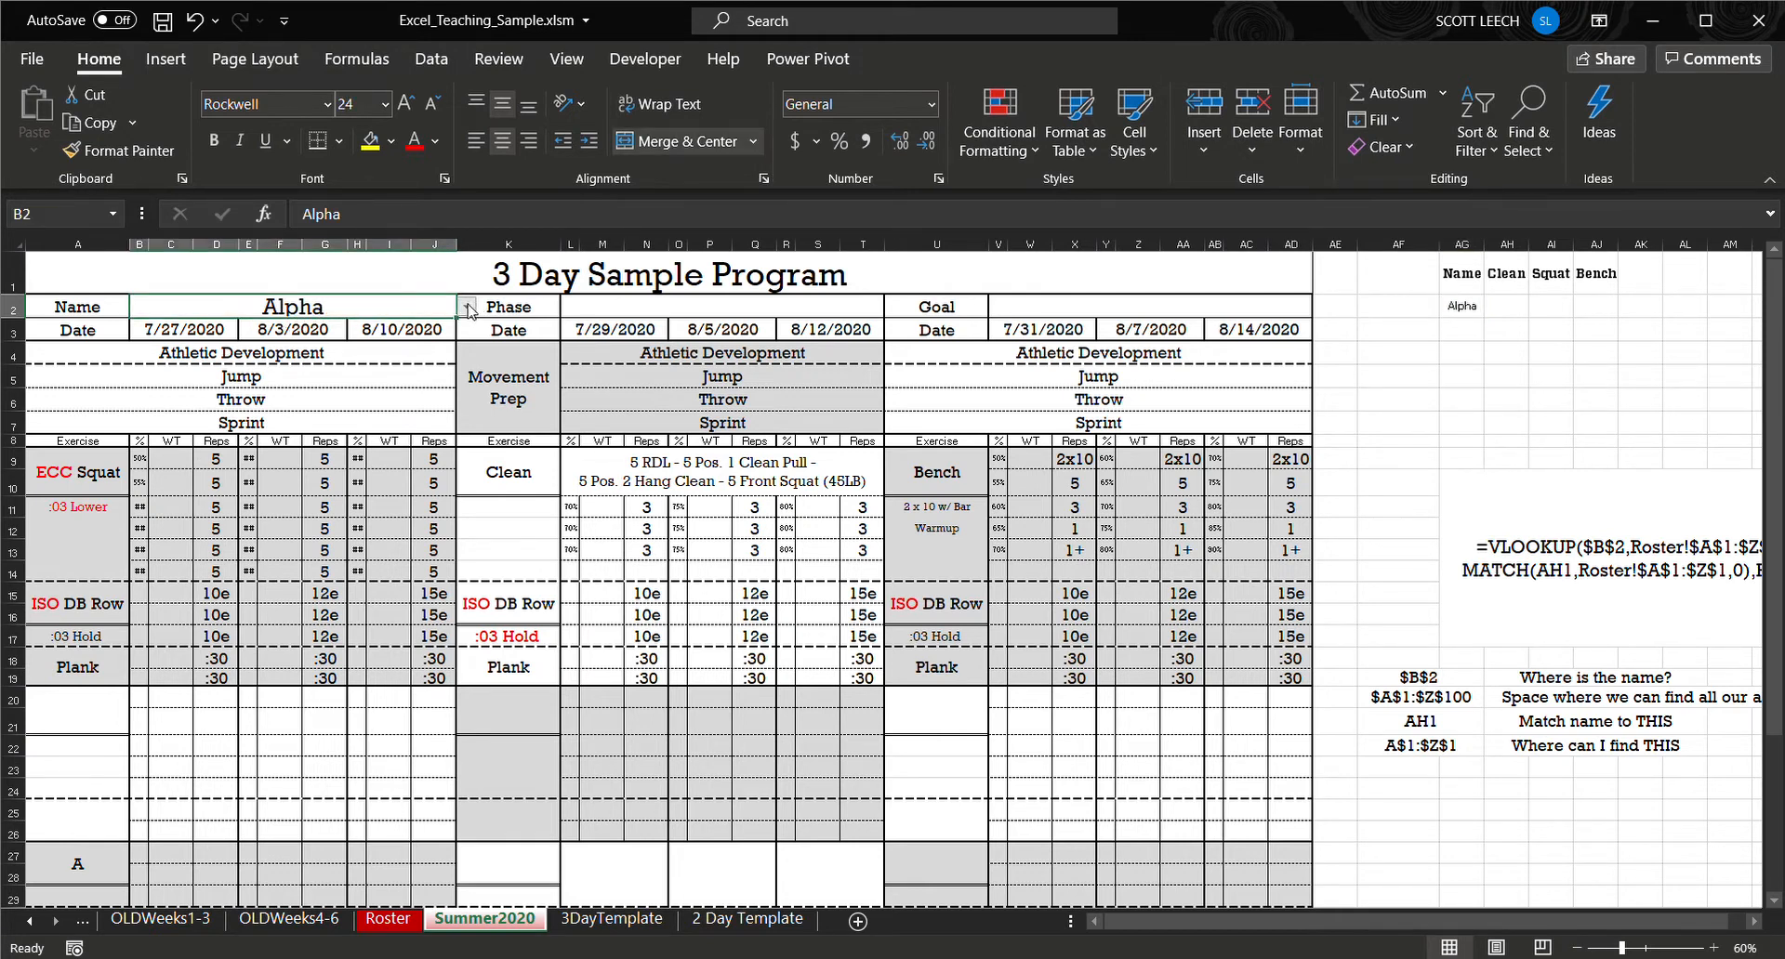
pyautogui.click(306, 338)
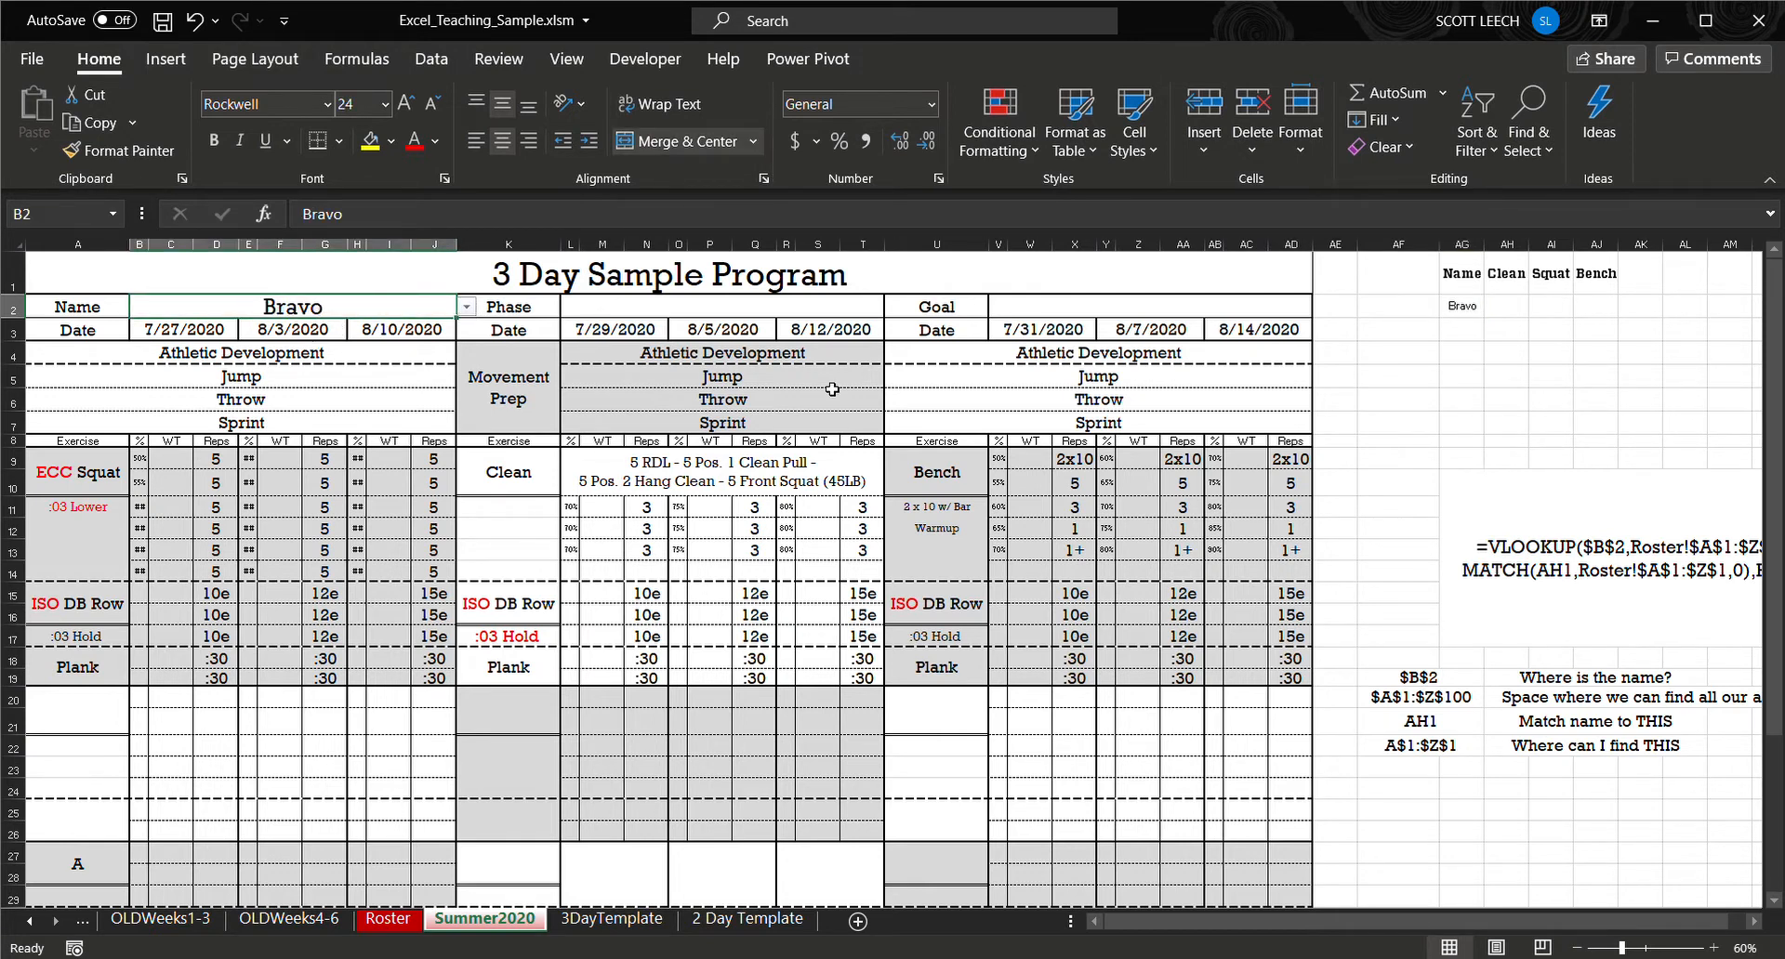
pyautogui.click(1457, 315)
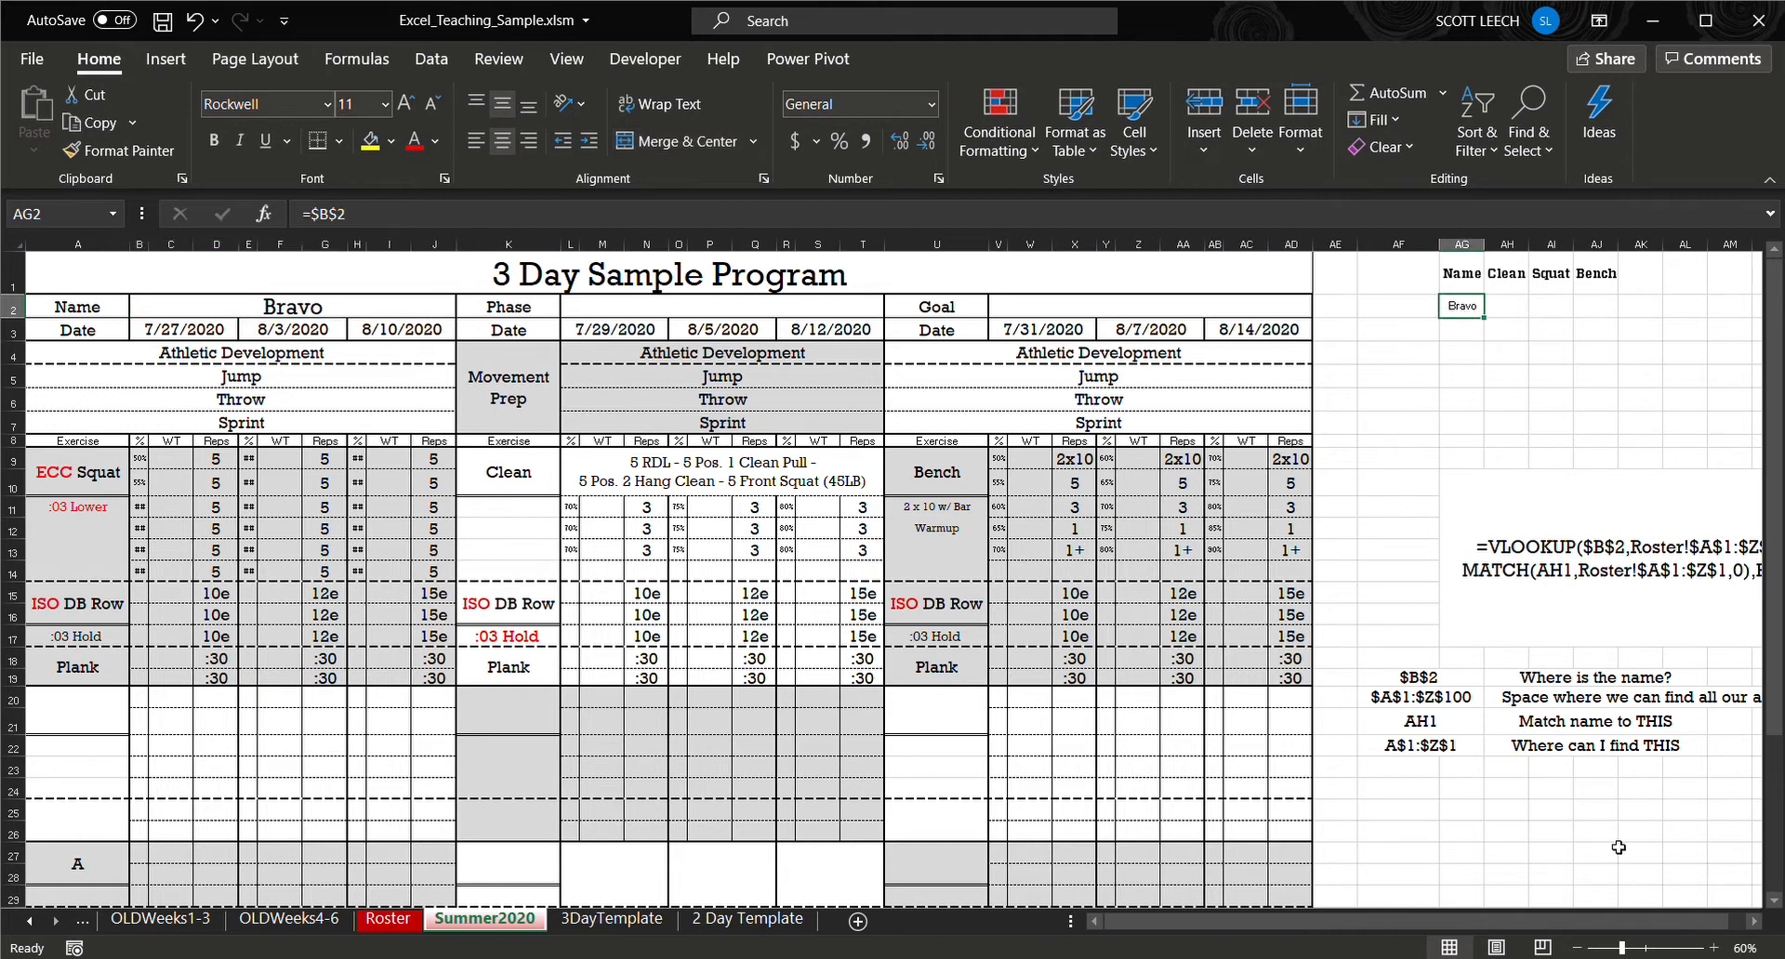
# Examine the Name and Clean cells in AG1:AH2 beside the reference VLOOKUP formula on the Summer2020 sheet.
pyautogui.moveTo(1622, 949); pyautogui.dragTo(1648, 948)
pyautogui.click(1646, 929)
pyautogui.moveTo(1645, 929); pyautogui.dragTo(1643, 929)
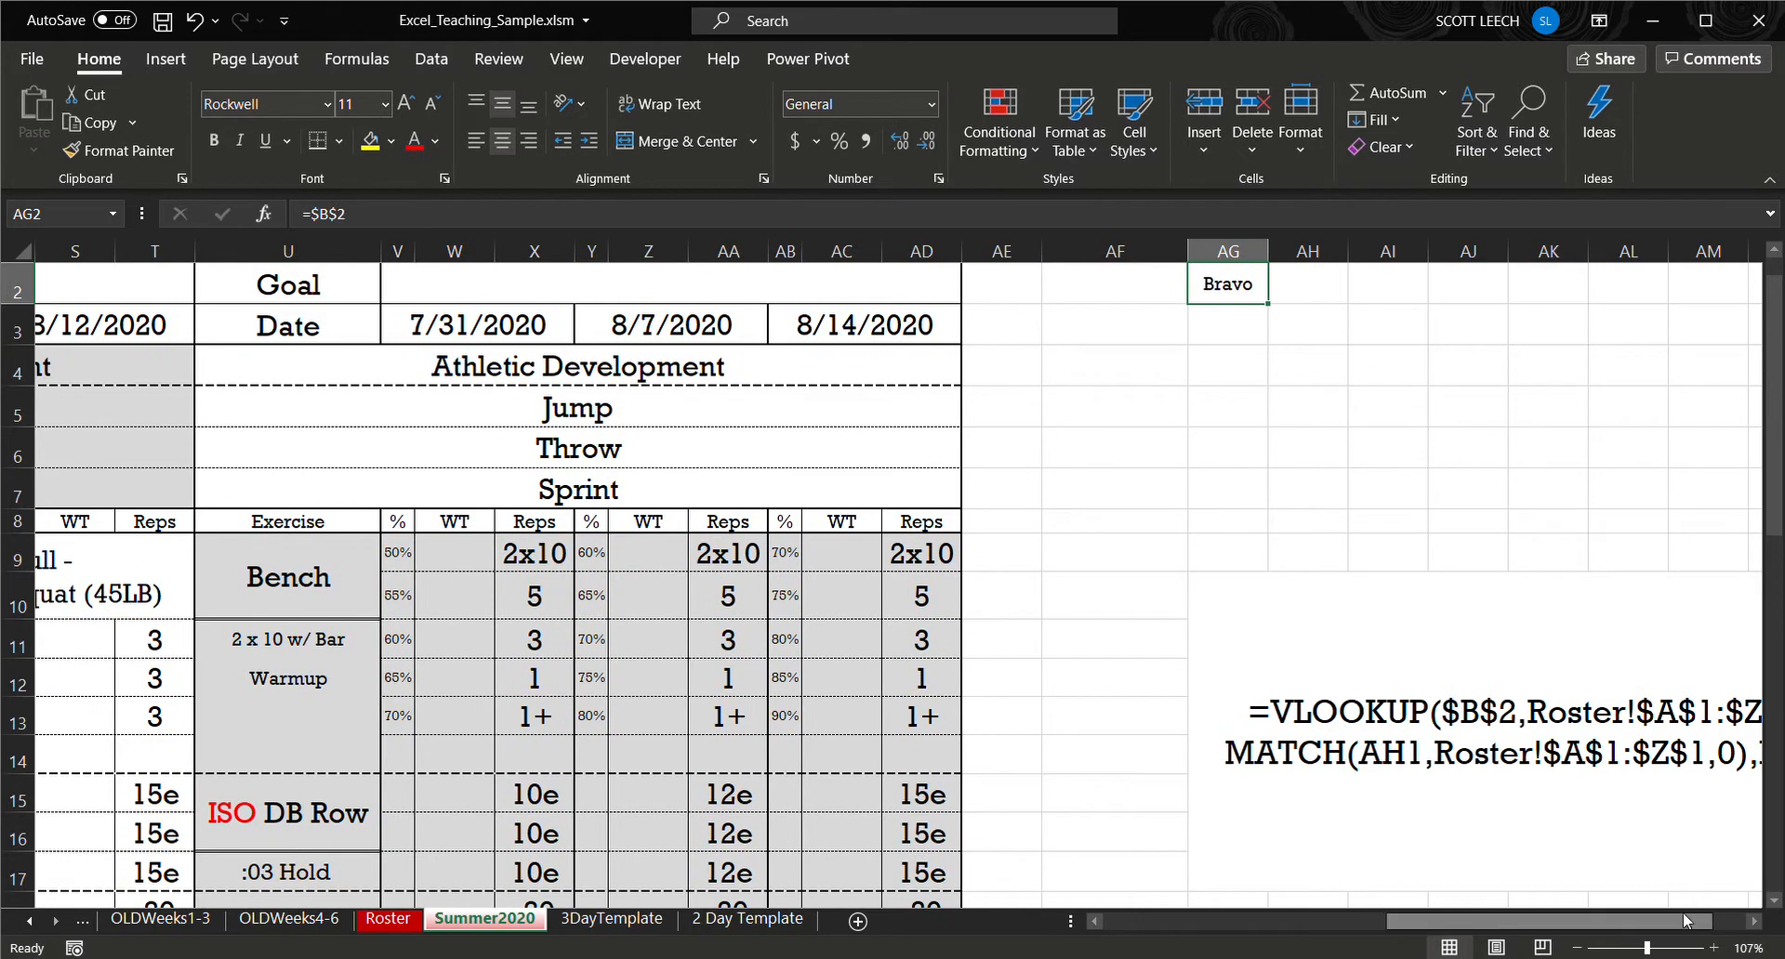
pyautogui.scroll(1, 1776, 523)
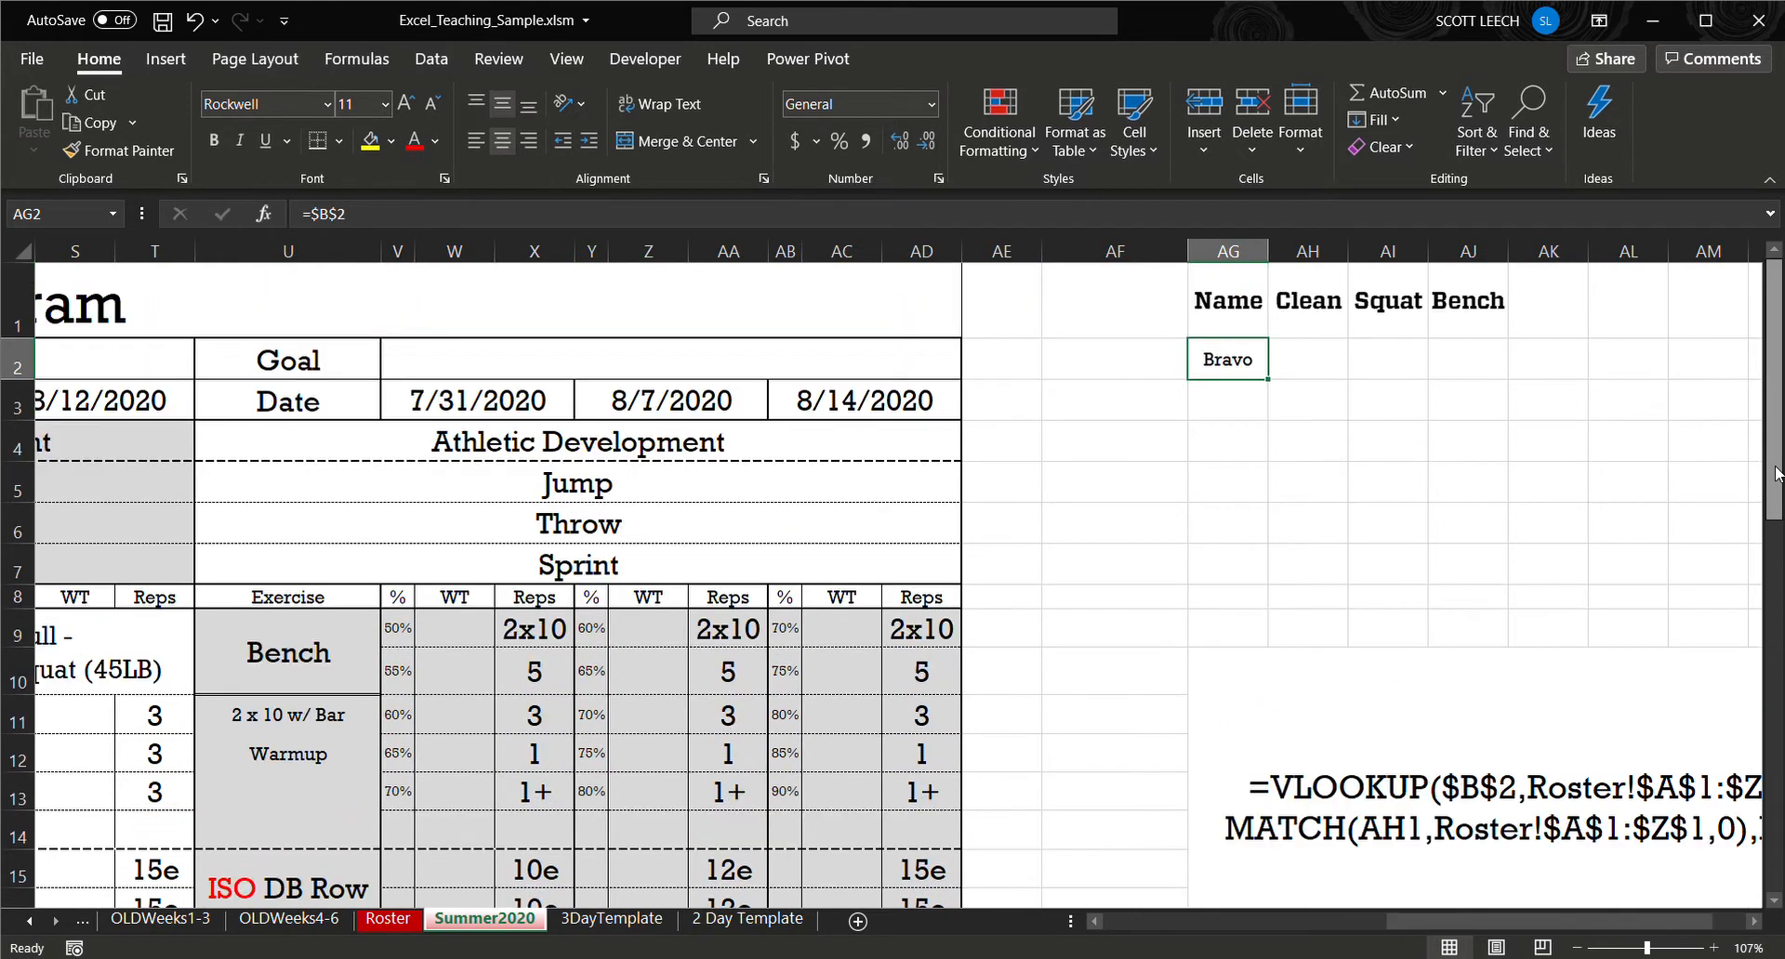
pyautogui.moveTo(1631, 919); pyautogui.dragTo(1664, 919)
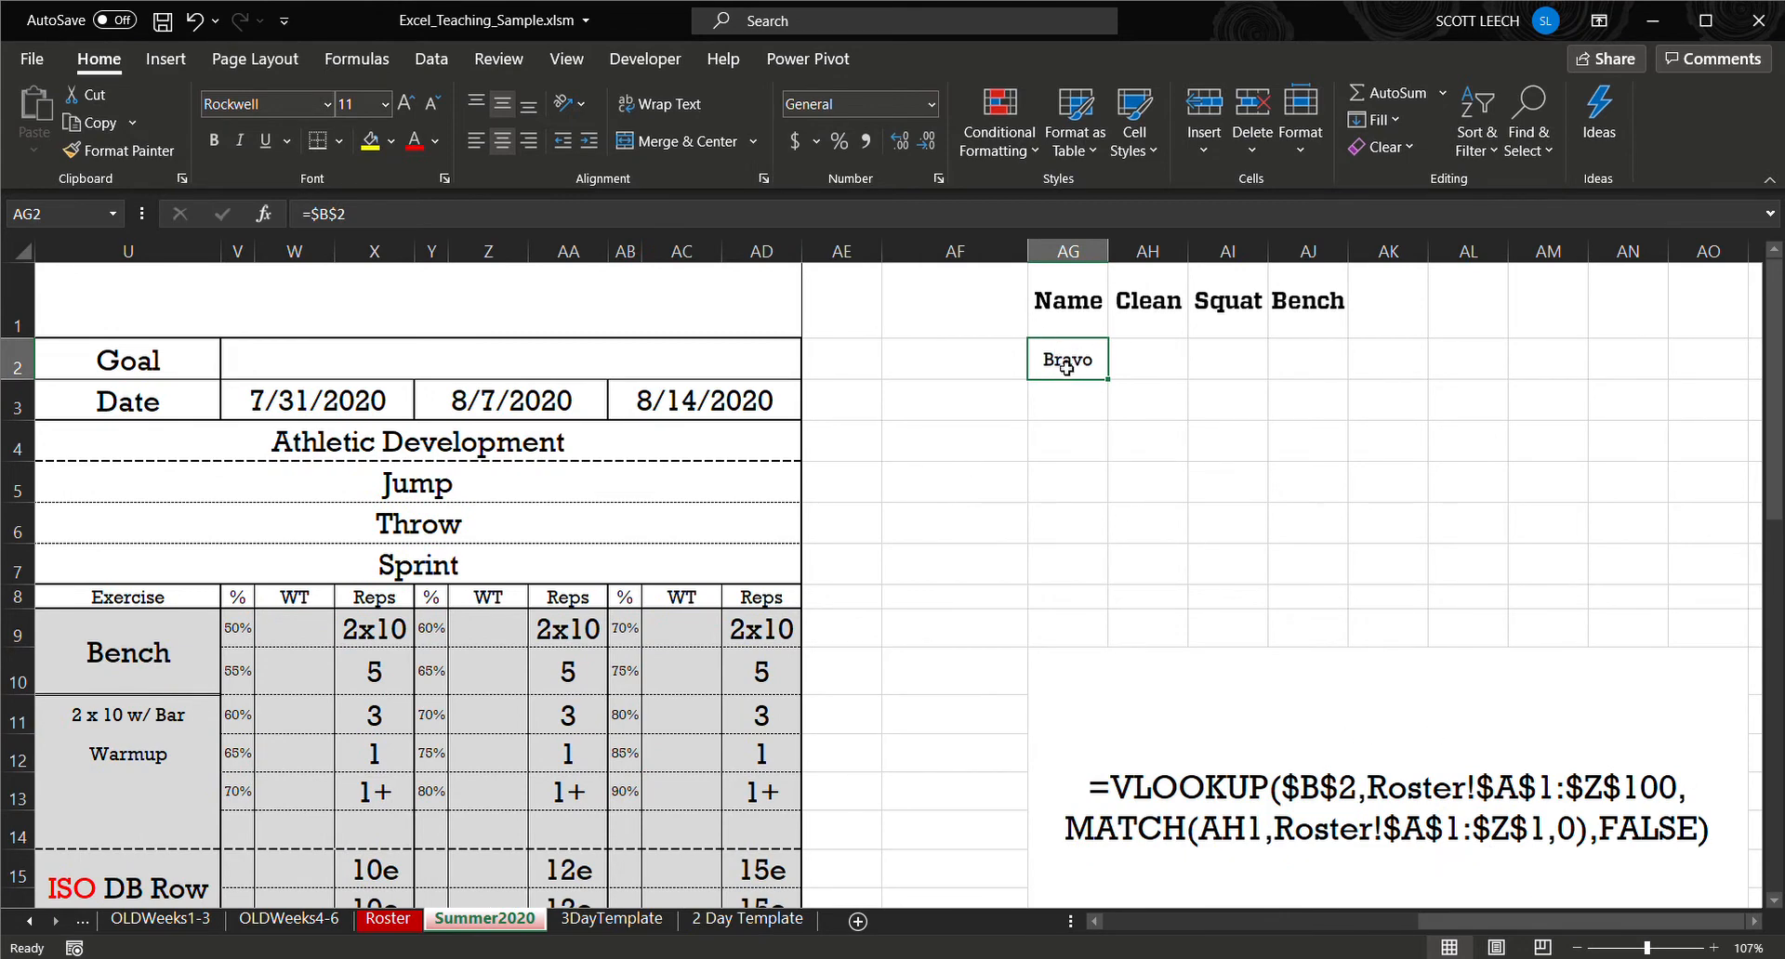
pyautogui.click(1151, 303)
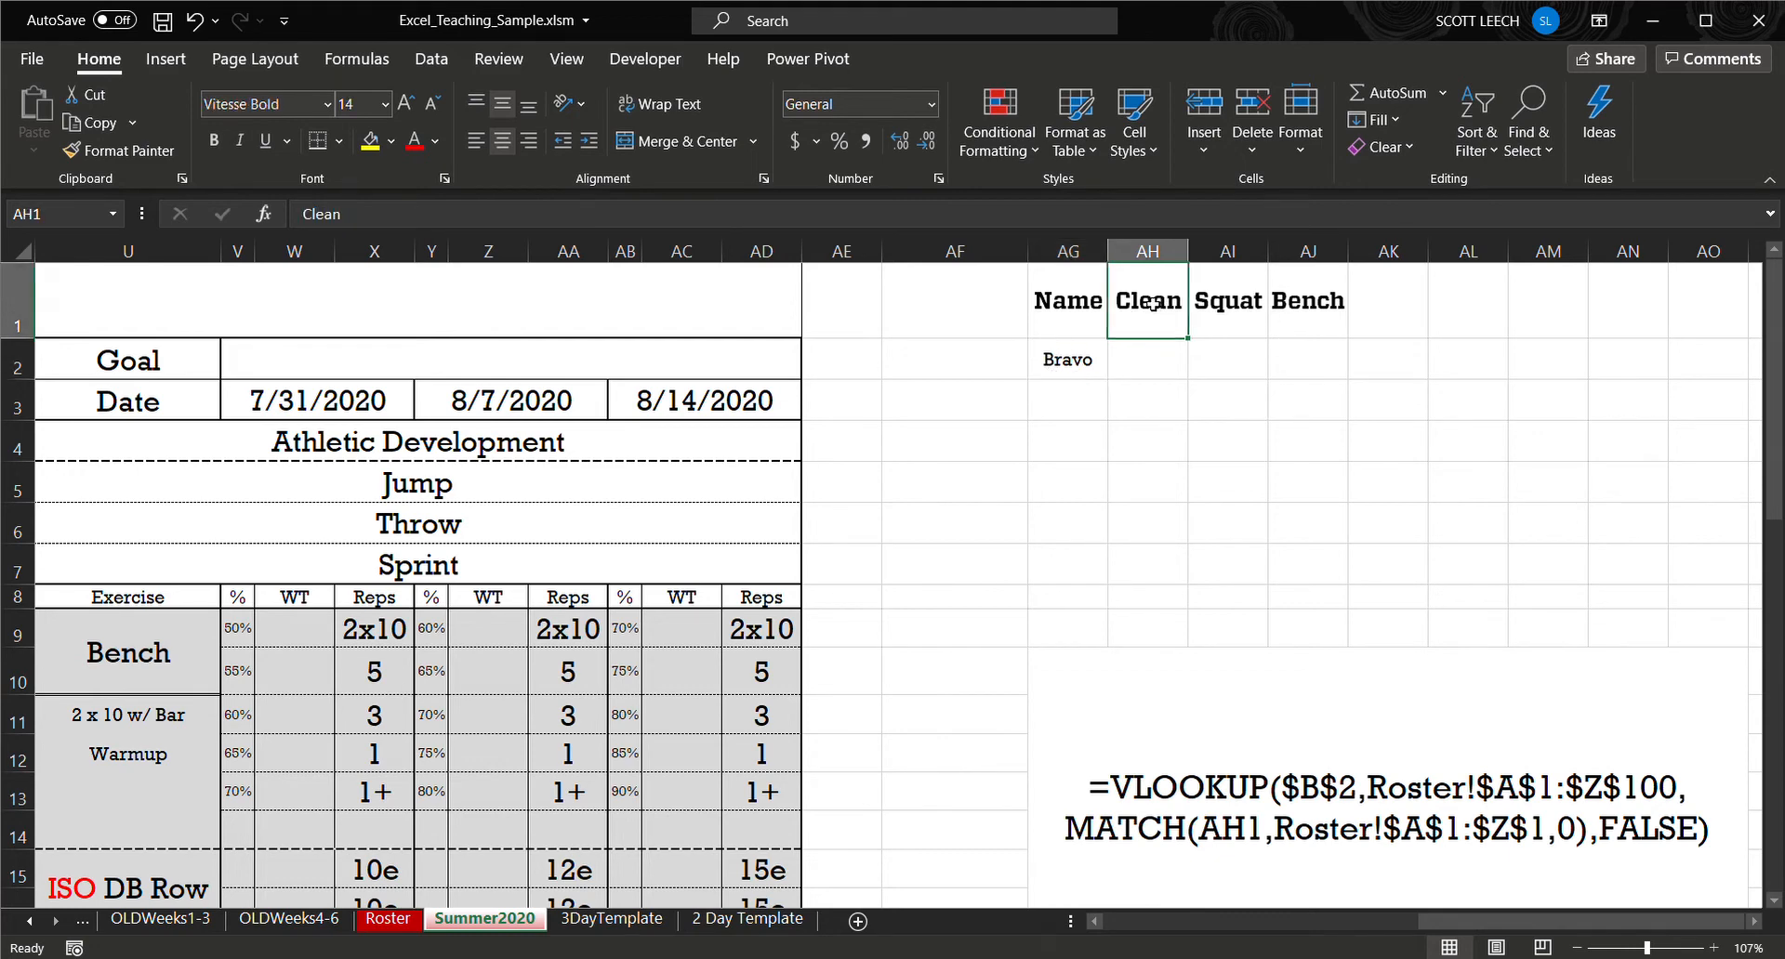
pyautogui.click(1149, 359)
pyautogui.click(1076, 363)
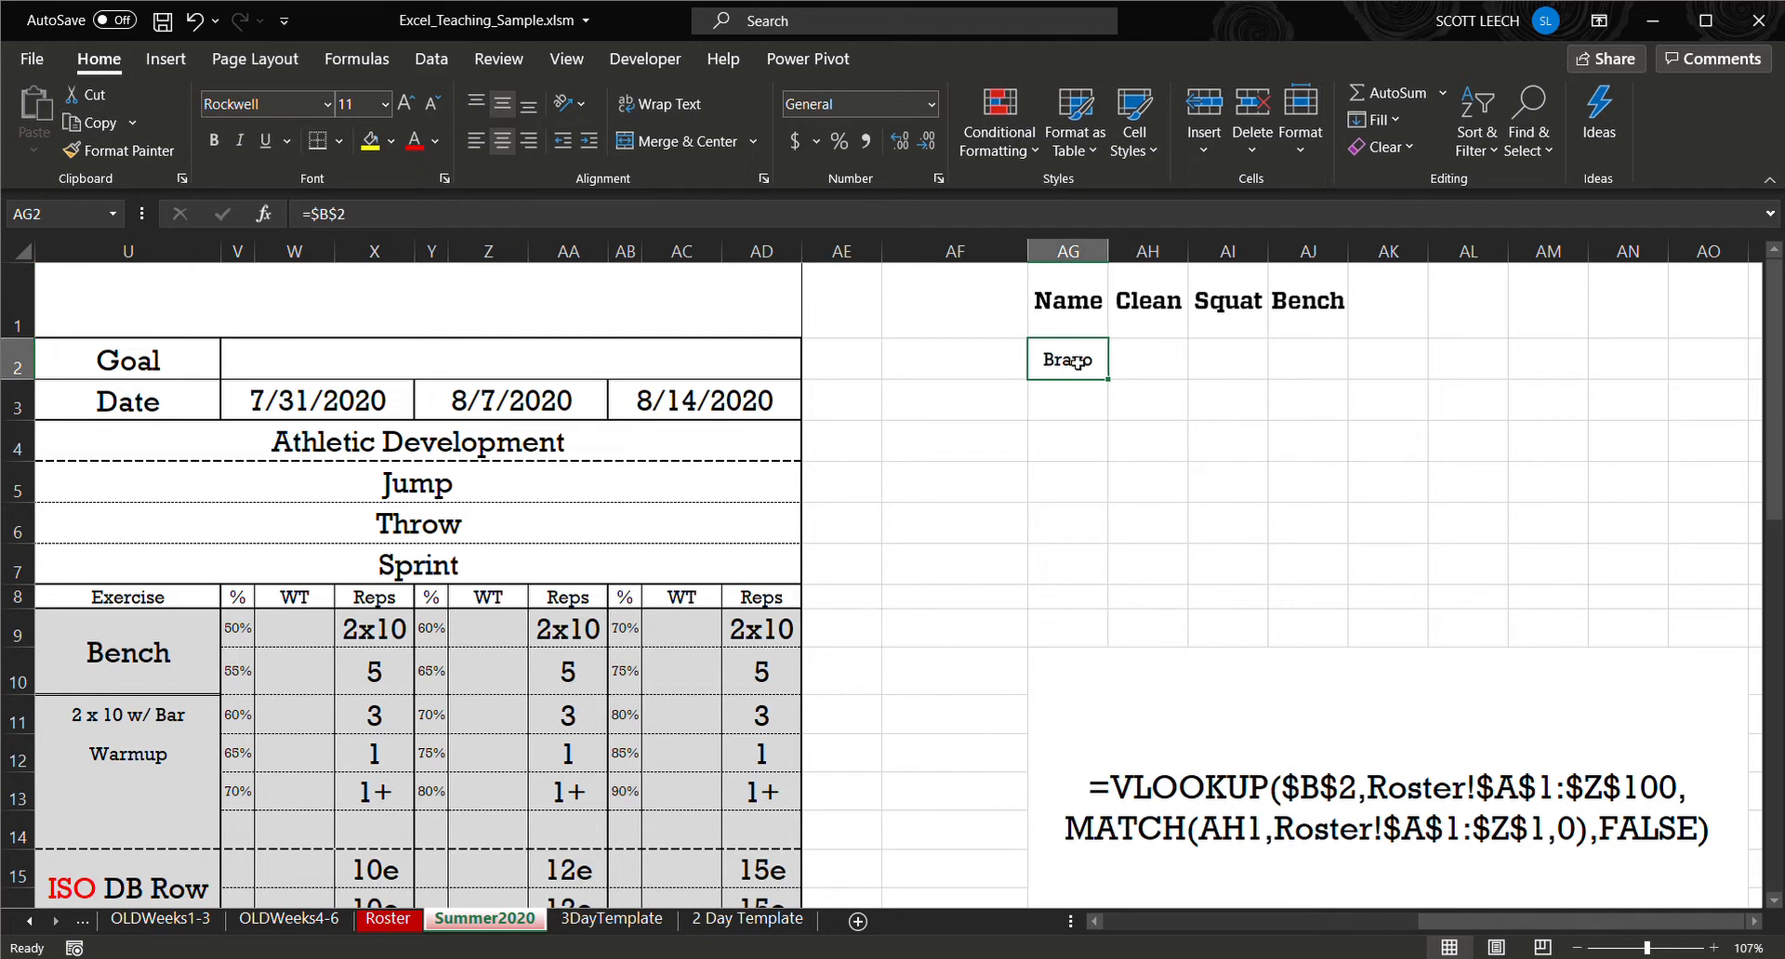
pyautogui.click(1135, 312)
# Begin a VLOOKUP formula in AH2 with lookup value $B$2 and table range Roster!$A$1:$Z$100.
pyautogui.click(1144, 353)
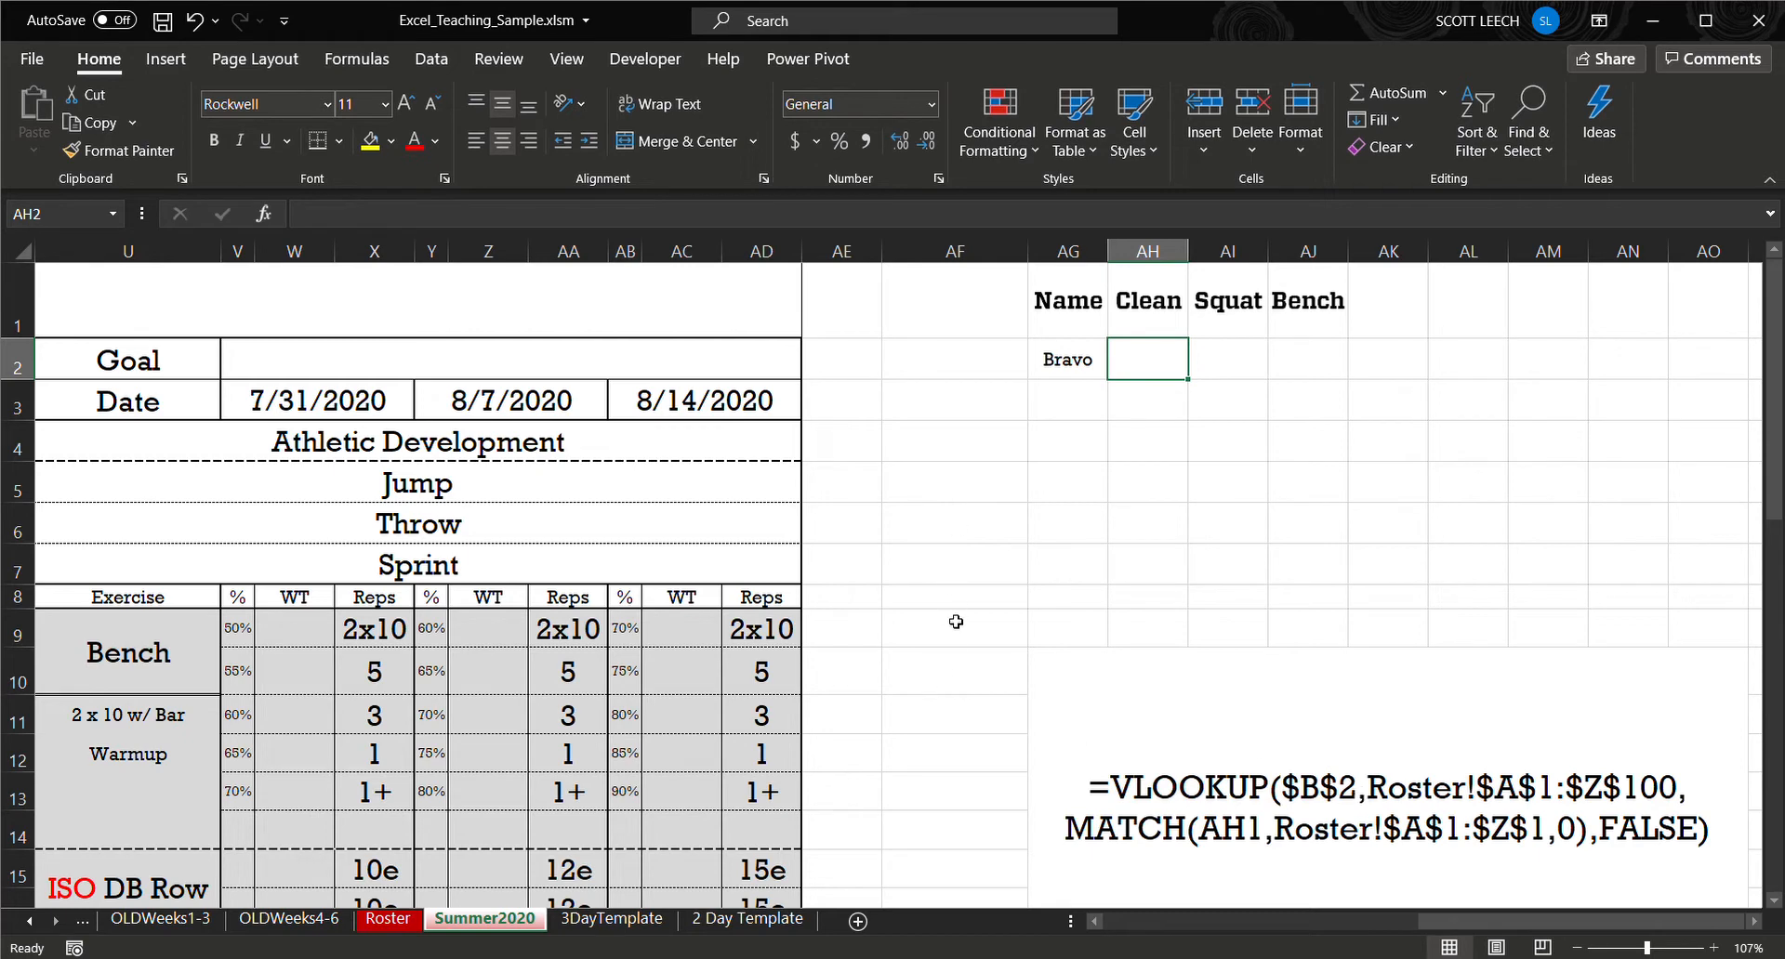
pyautogui.write('=')
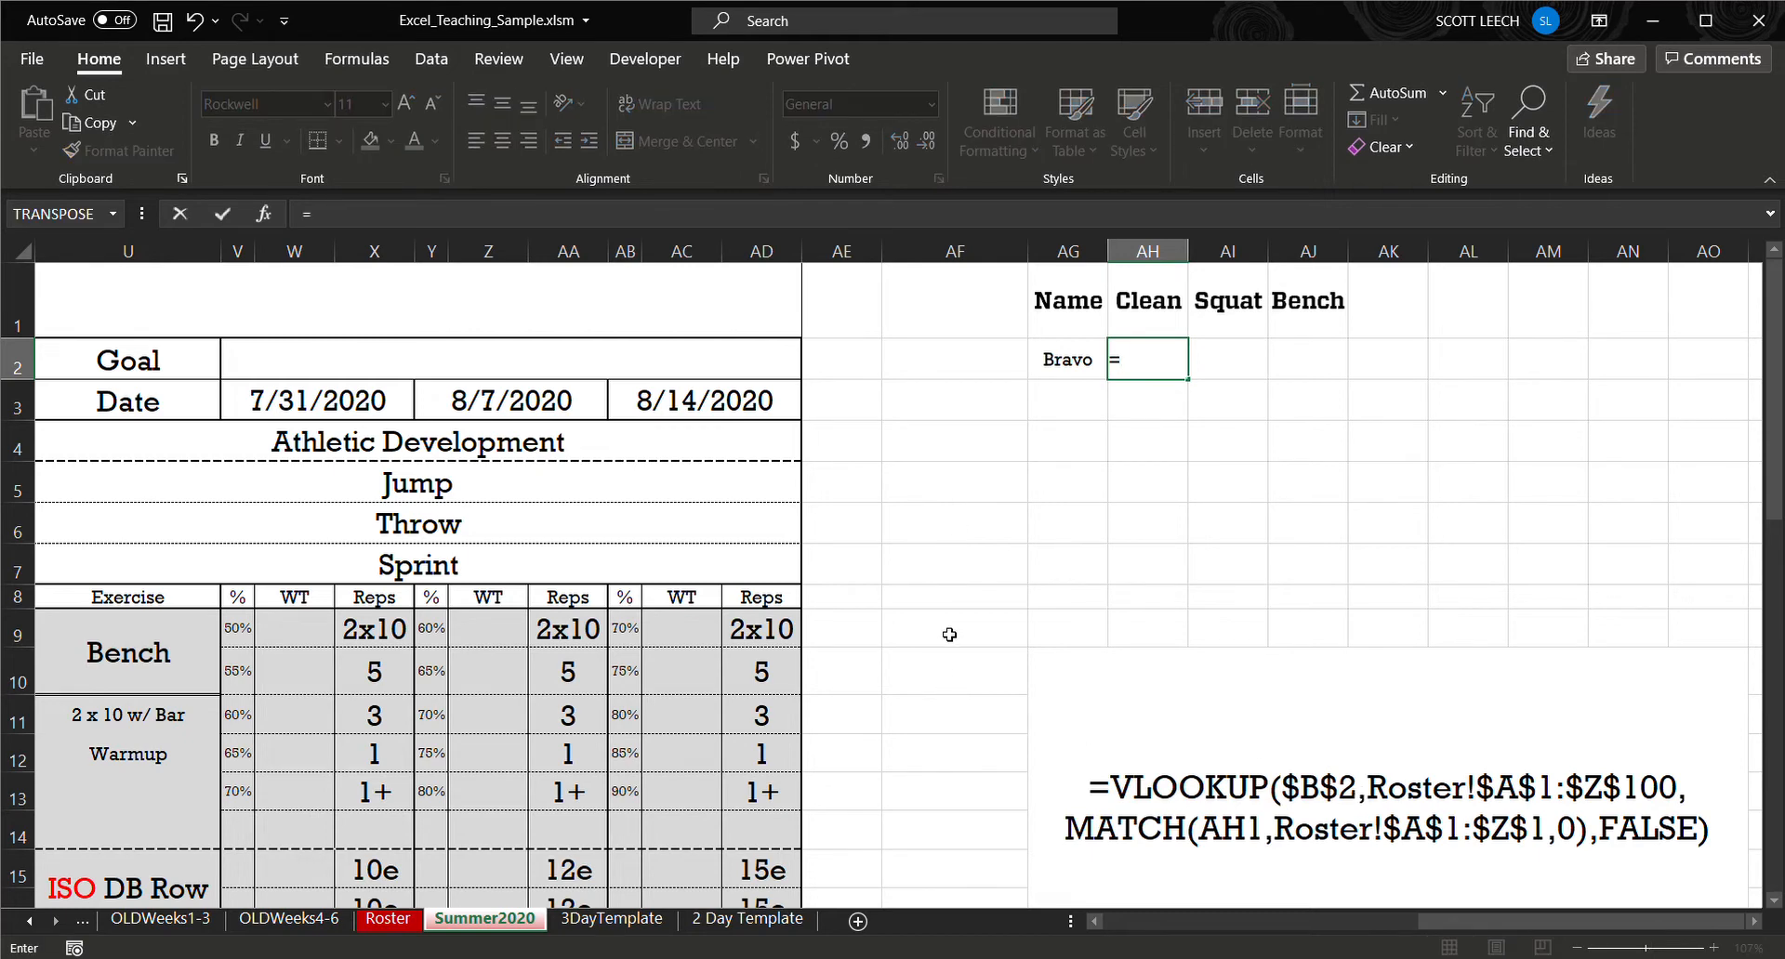
pyautogui.write('vlookup($B$2,')
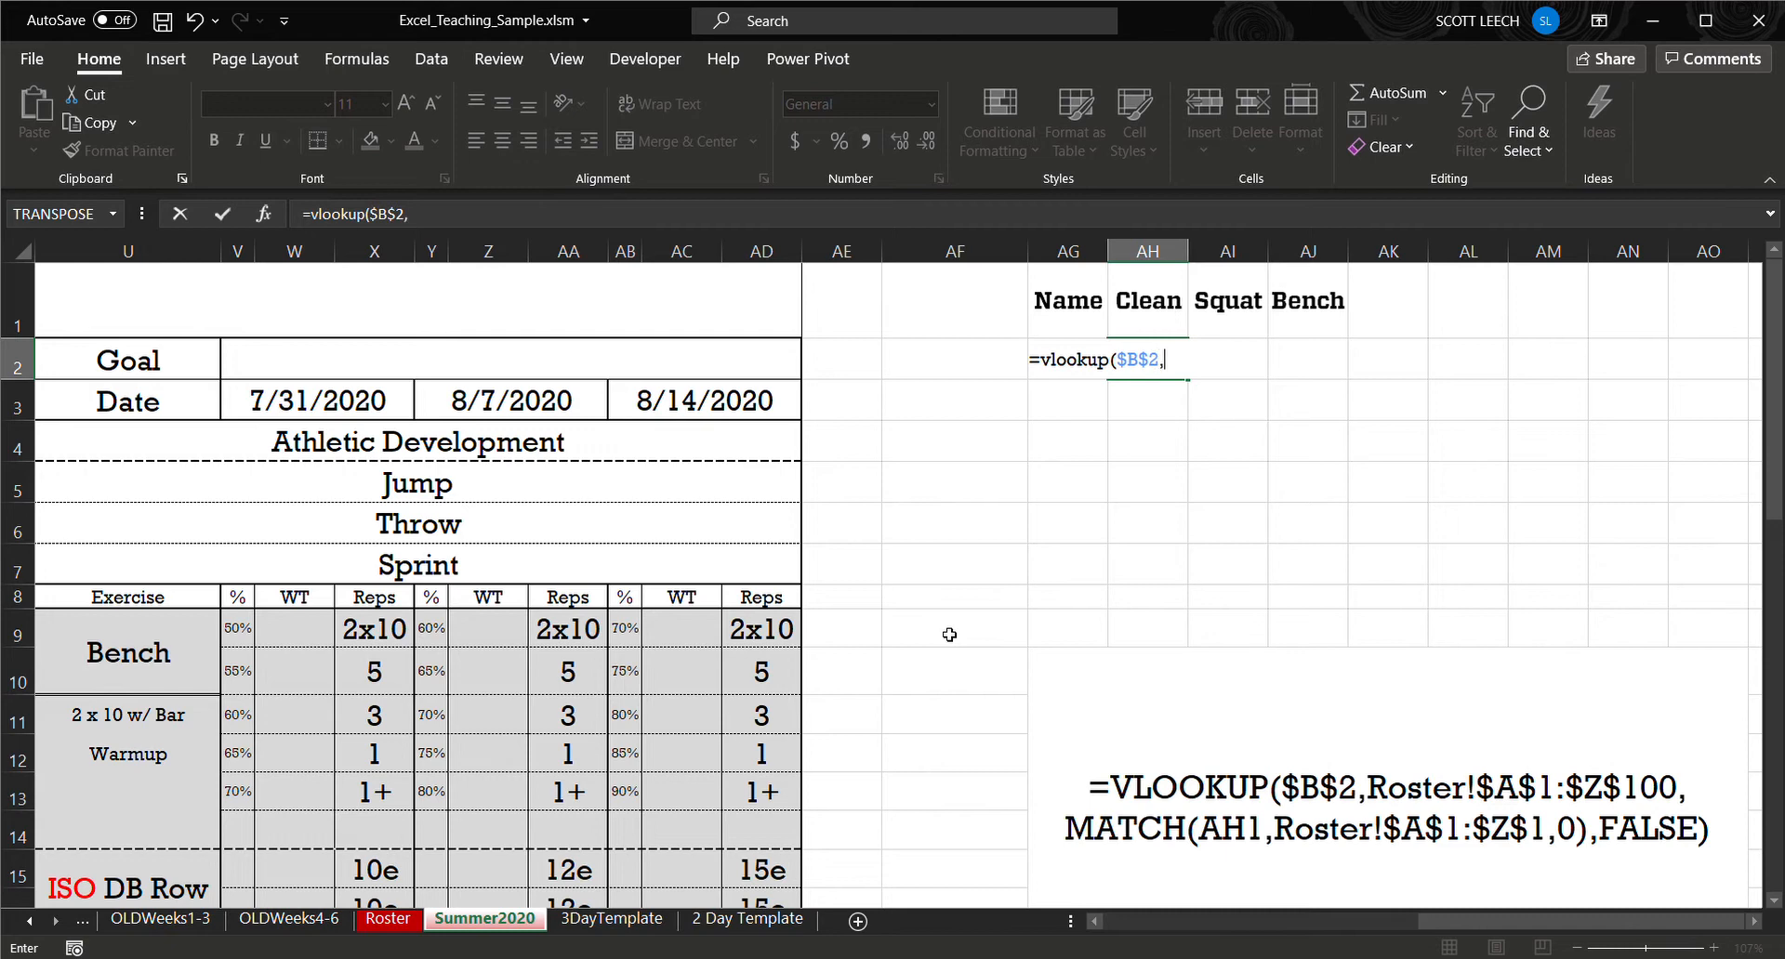
pyautogui.write('Roster!')
pyautogui.write('$A$')
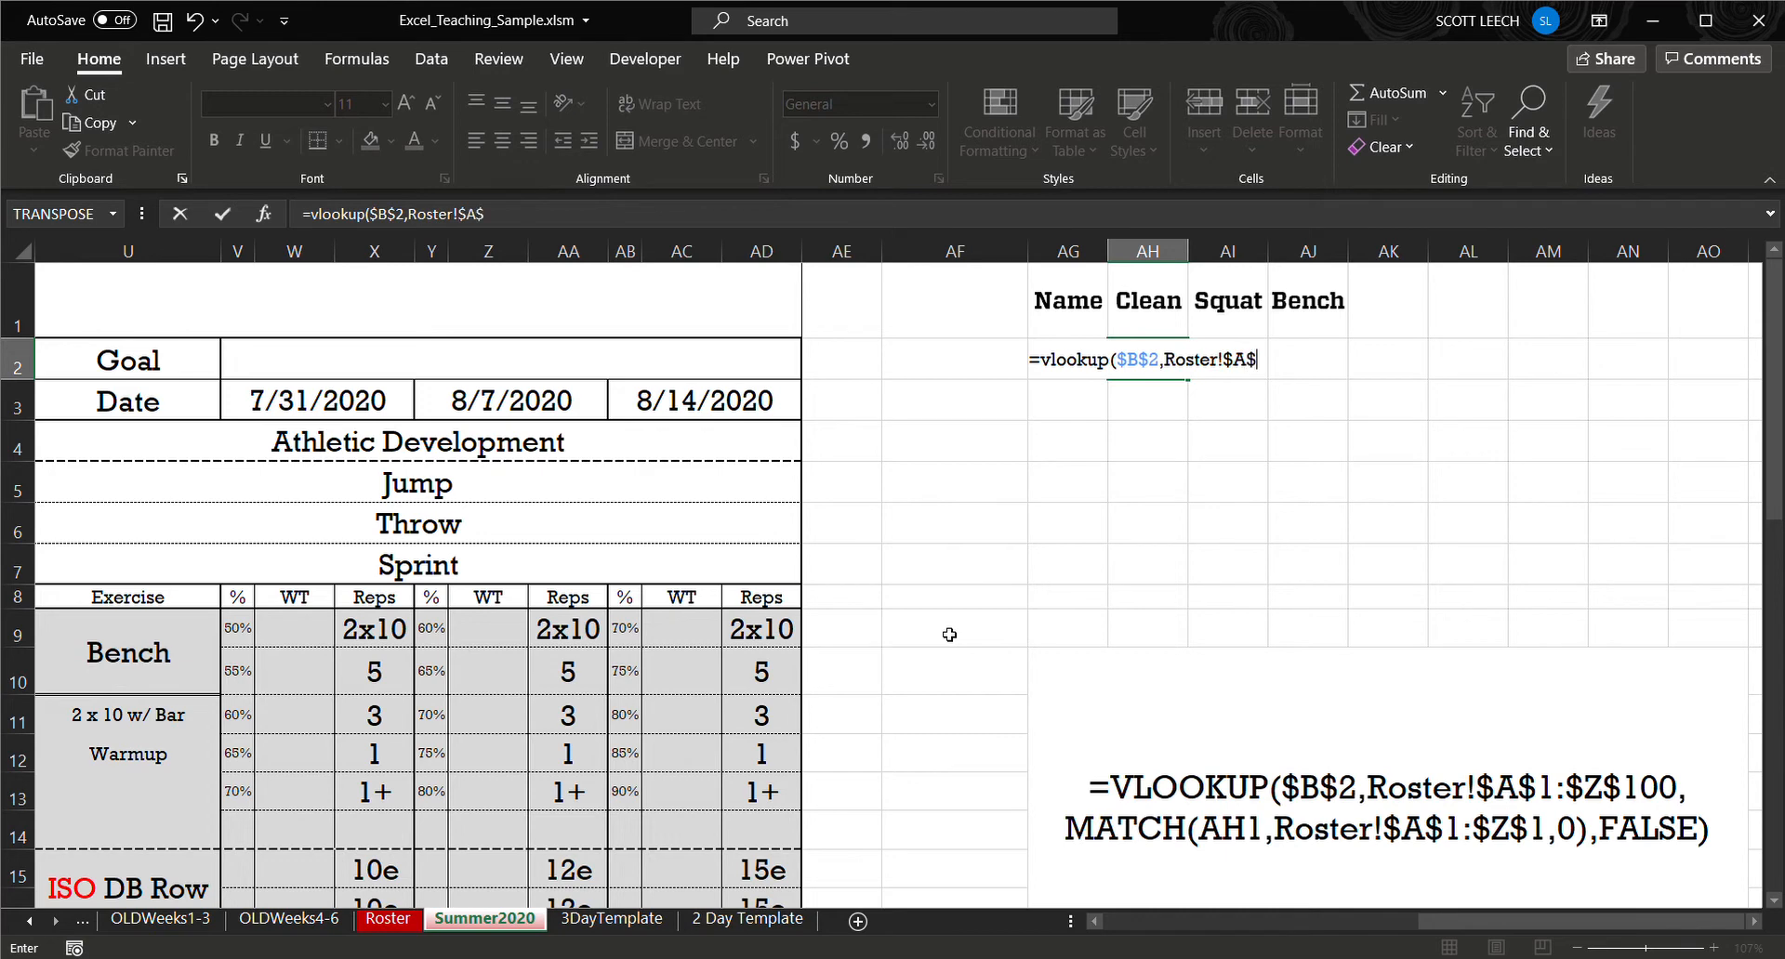
pyautogui.write('1')
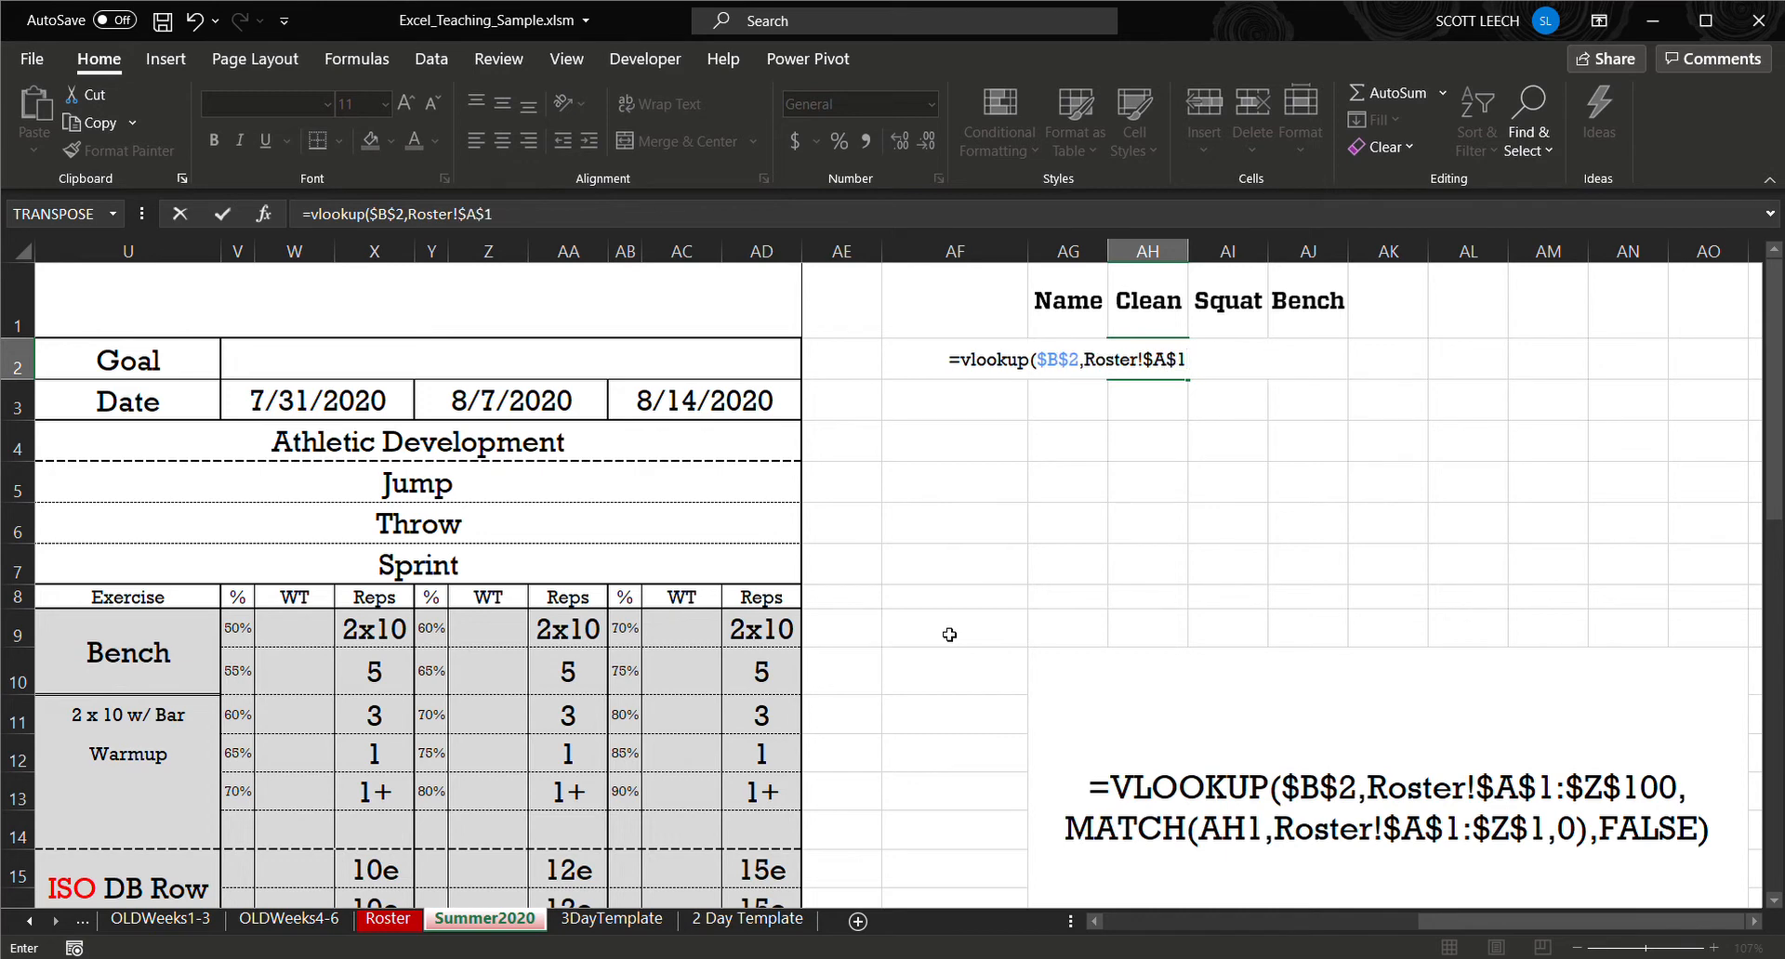
pyautogui.write(':$Z$100,')
# Complete the AH2 formula with MATCH(AH1,Roster!$A$1:$Z$1,0) as the column index and FALSE for an exact match.
pyautogui.write('MATCH')
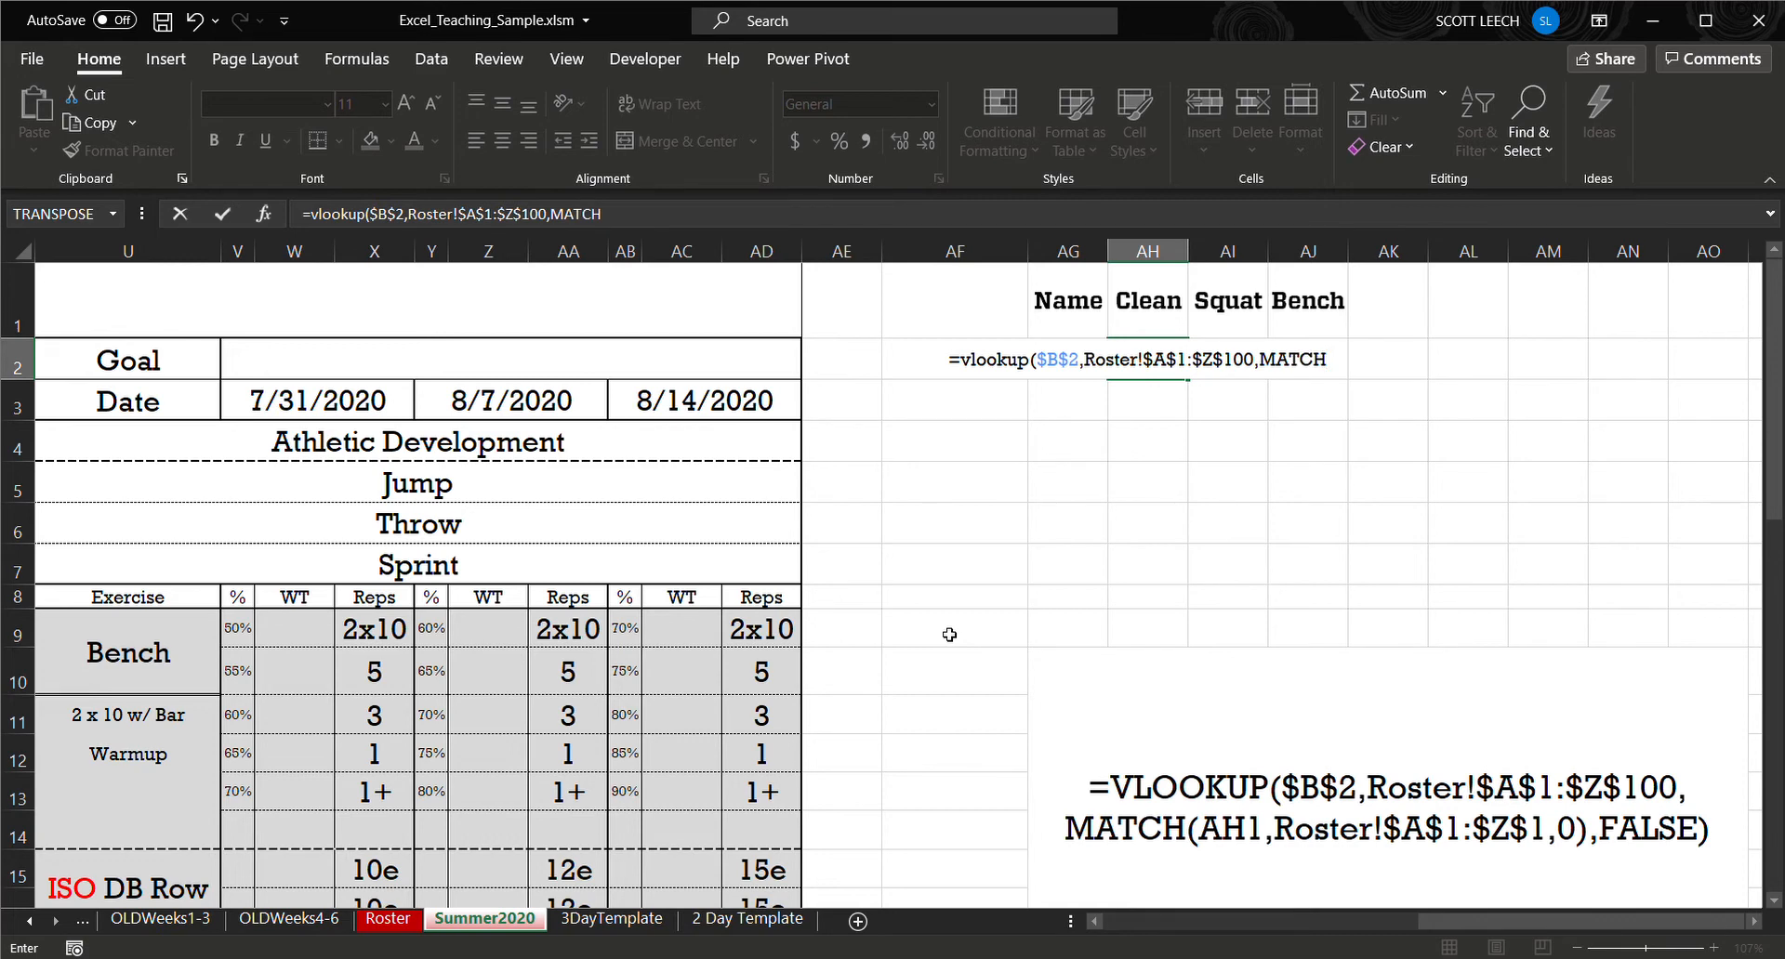
pyautogui.write('(AH1,')
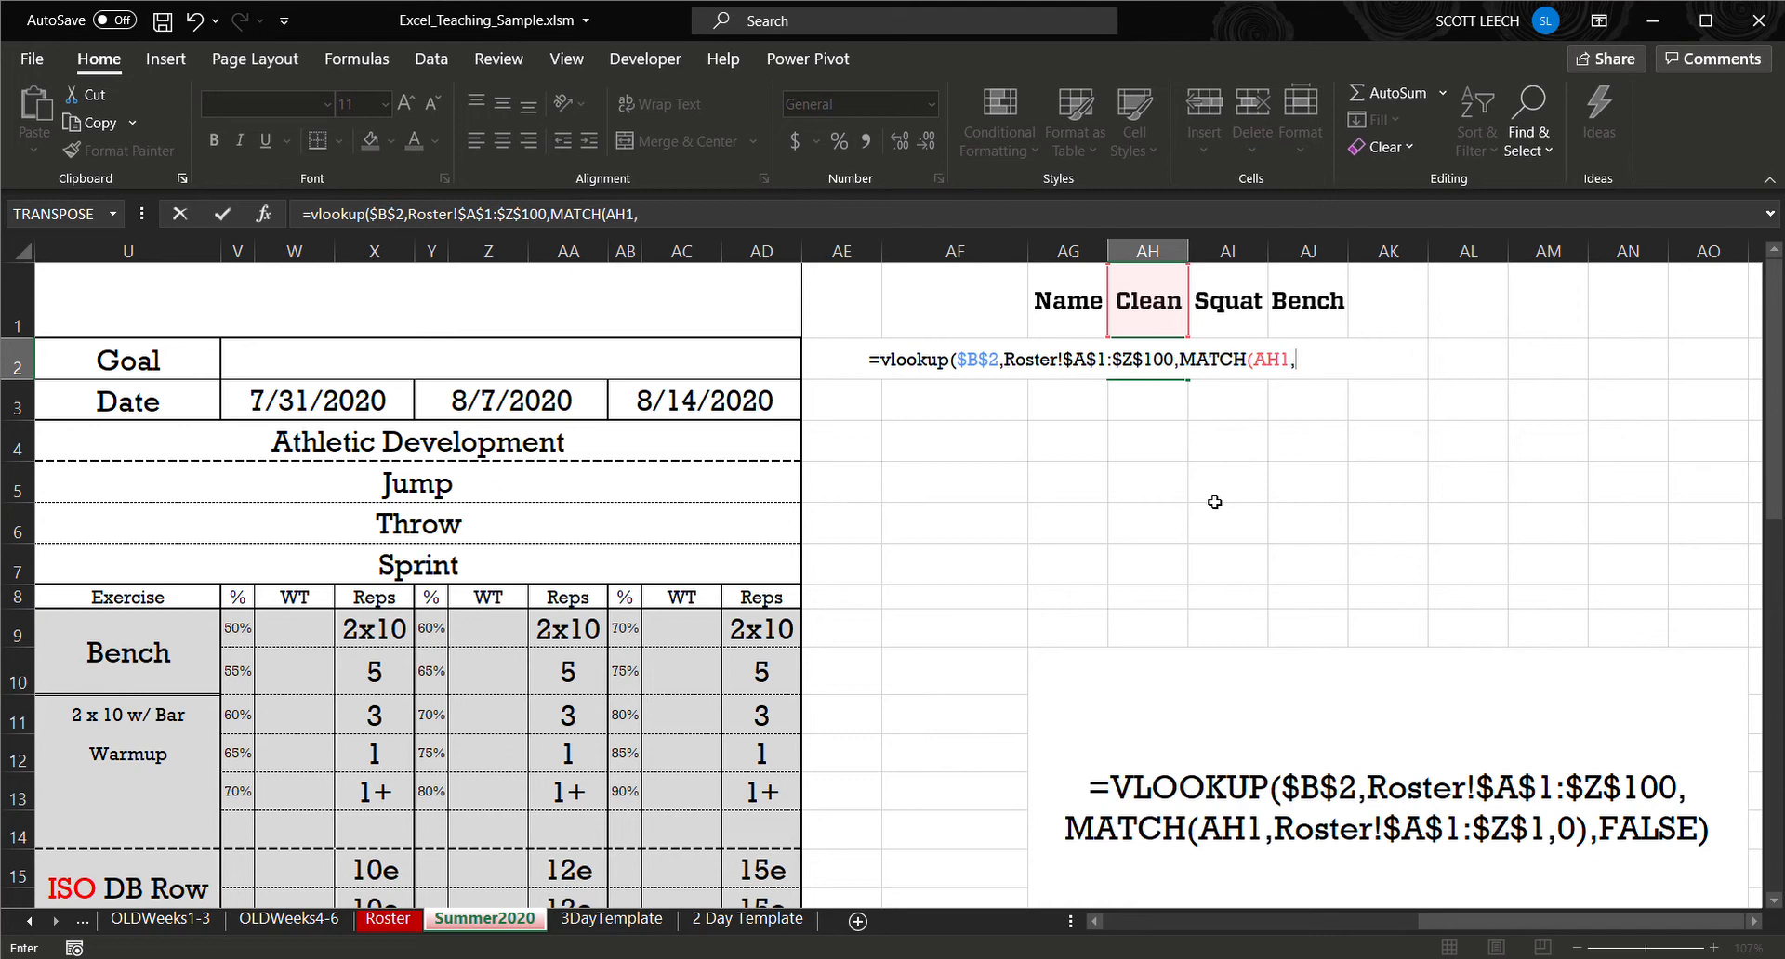
pyautogui.write('Roster!$A$')
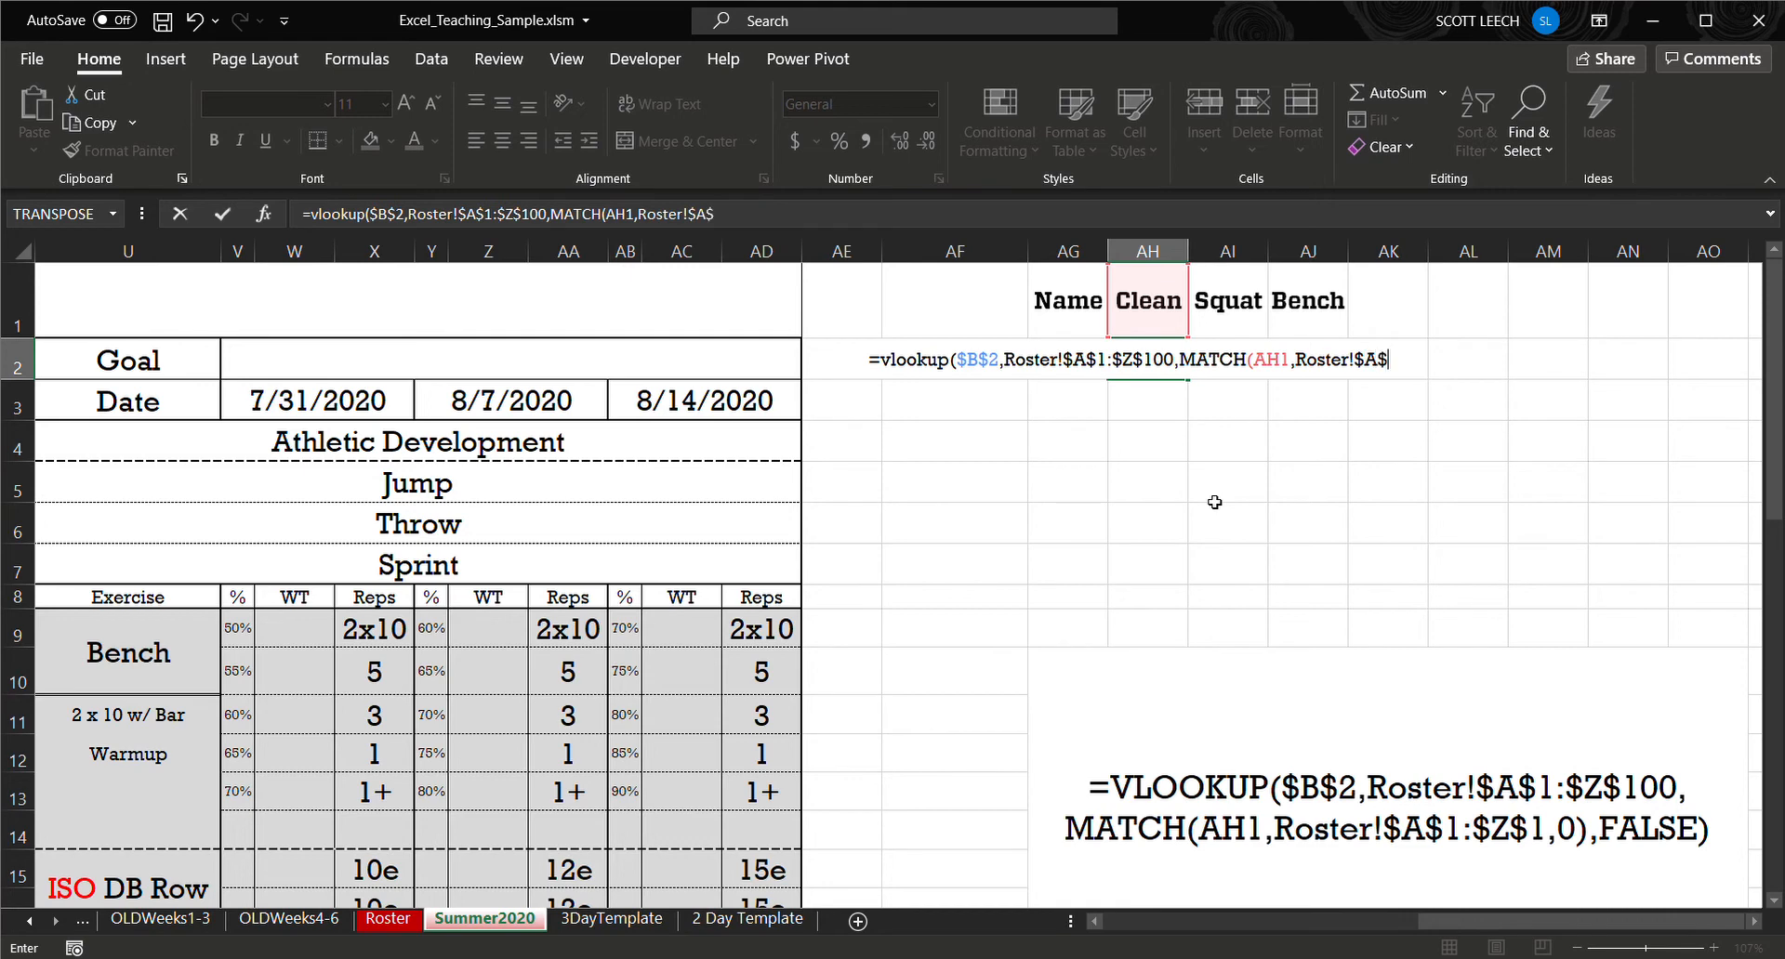
pyautogui.write('1:')
pyautogui.write('$Z$')
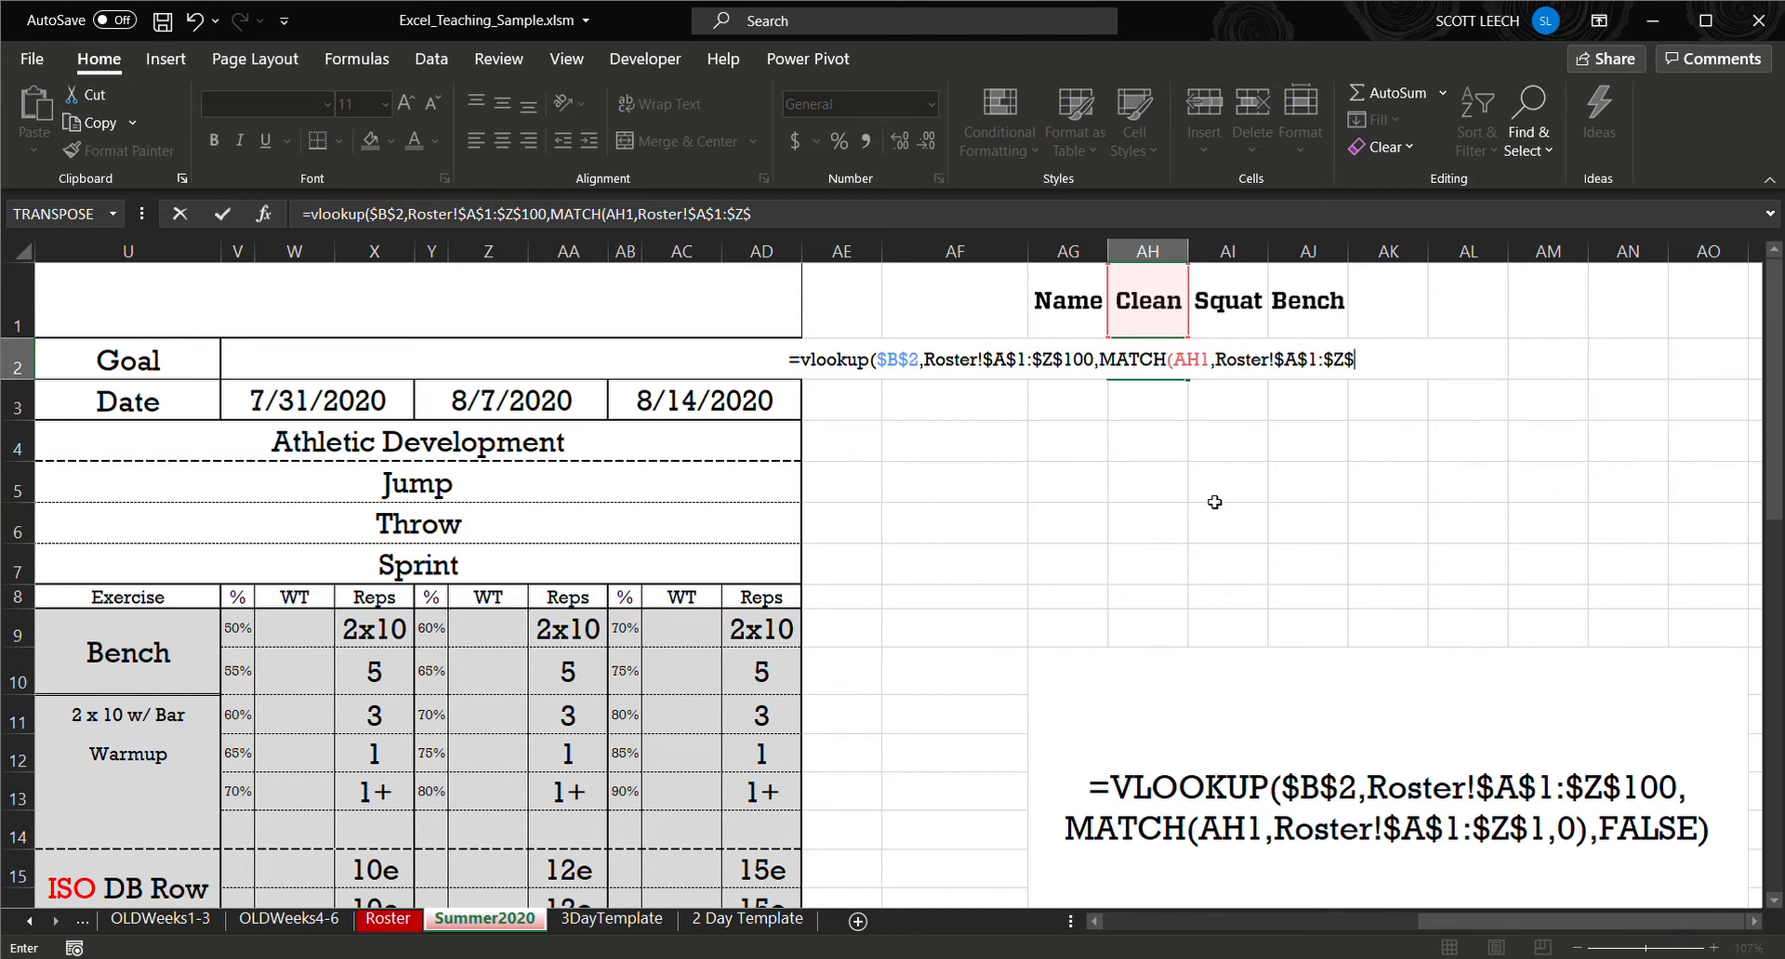
pyautogui.write('1')
pyautogui.write(',')
pyautogui.write('0),FALSE')
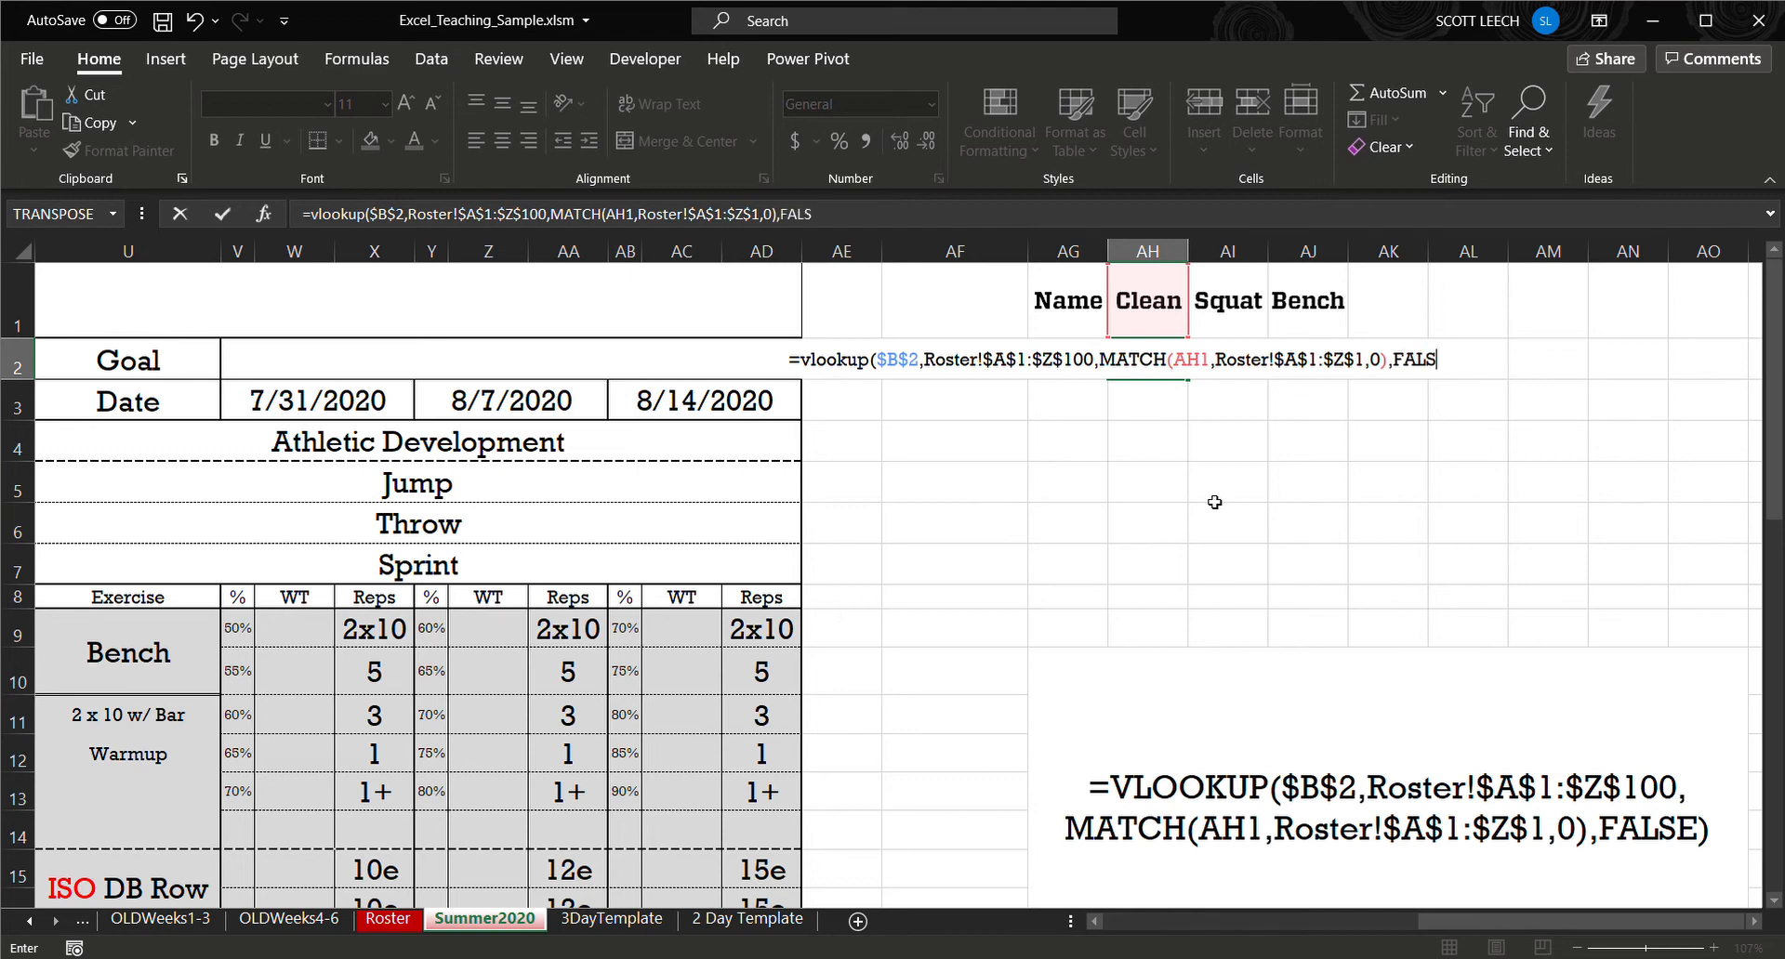
pyautogui.press('BackSpace')
pyautogui.write('e')
pyautogui.press('BackSpace')
pyautogui.write('E')
pyautogui.press('Return')
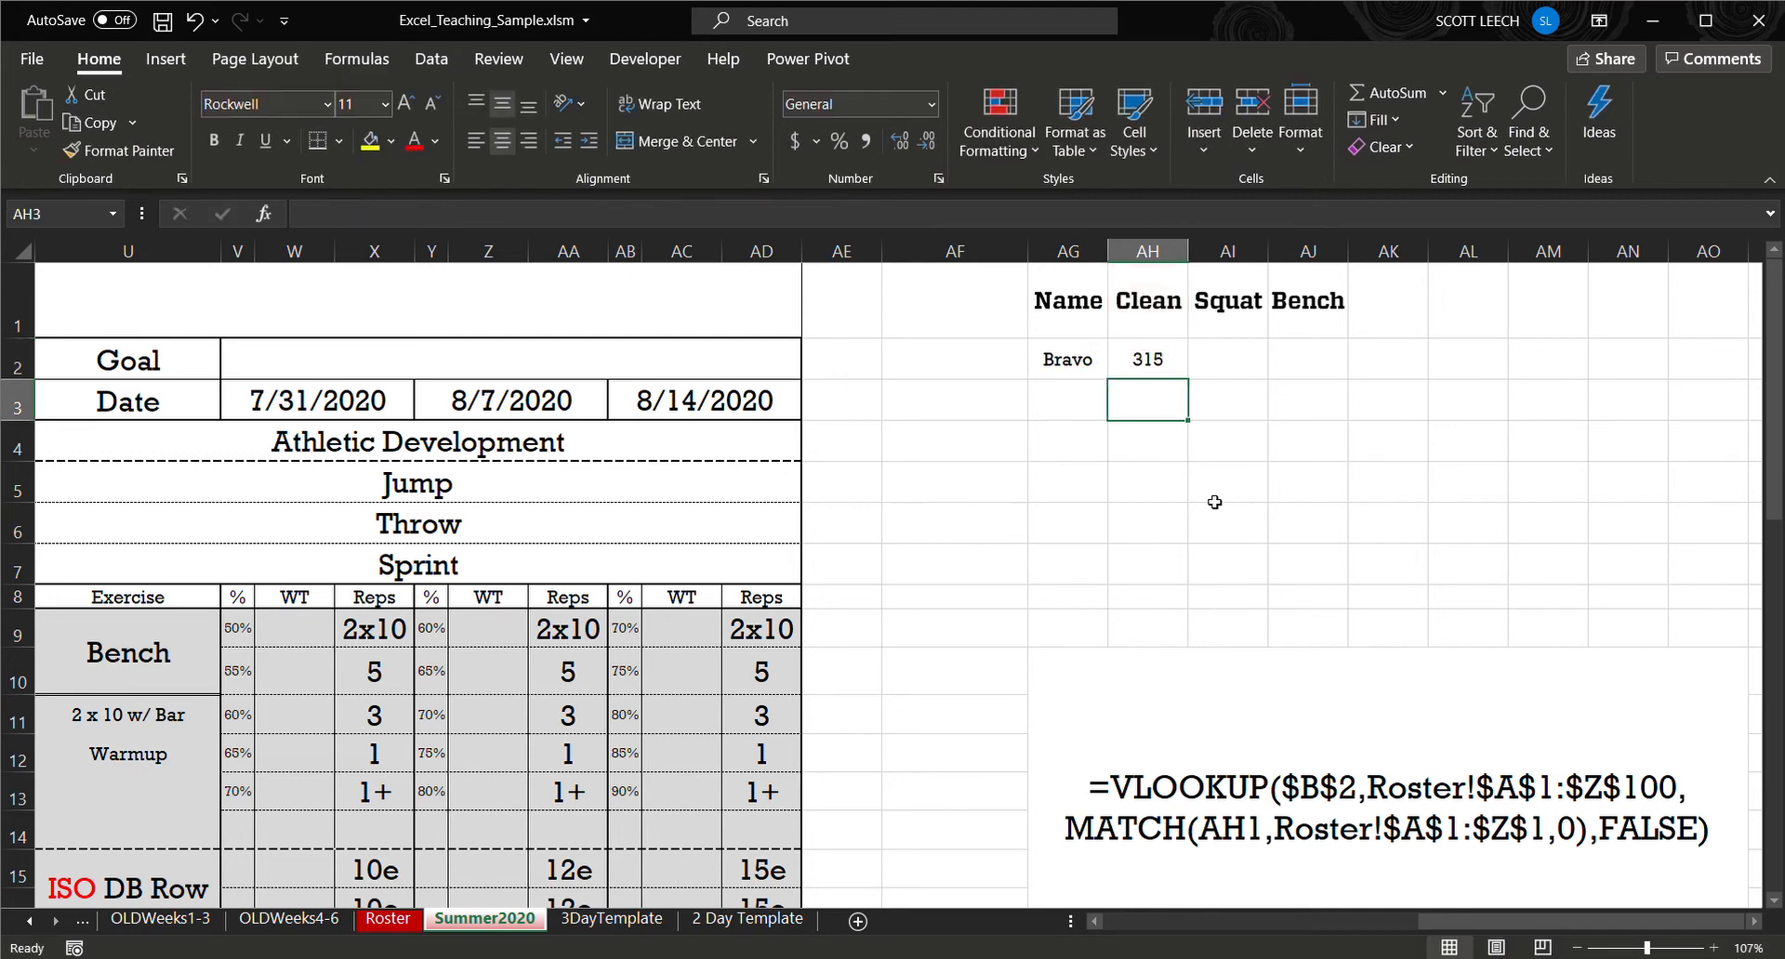
# Compare the lookup result in AH2 with Bravo's Clean value on the Roster sheet.
pyautogui.press('Up')
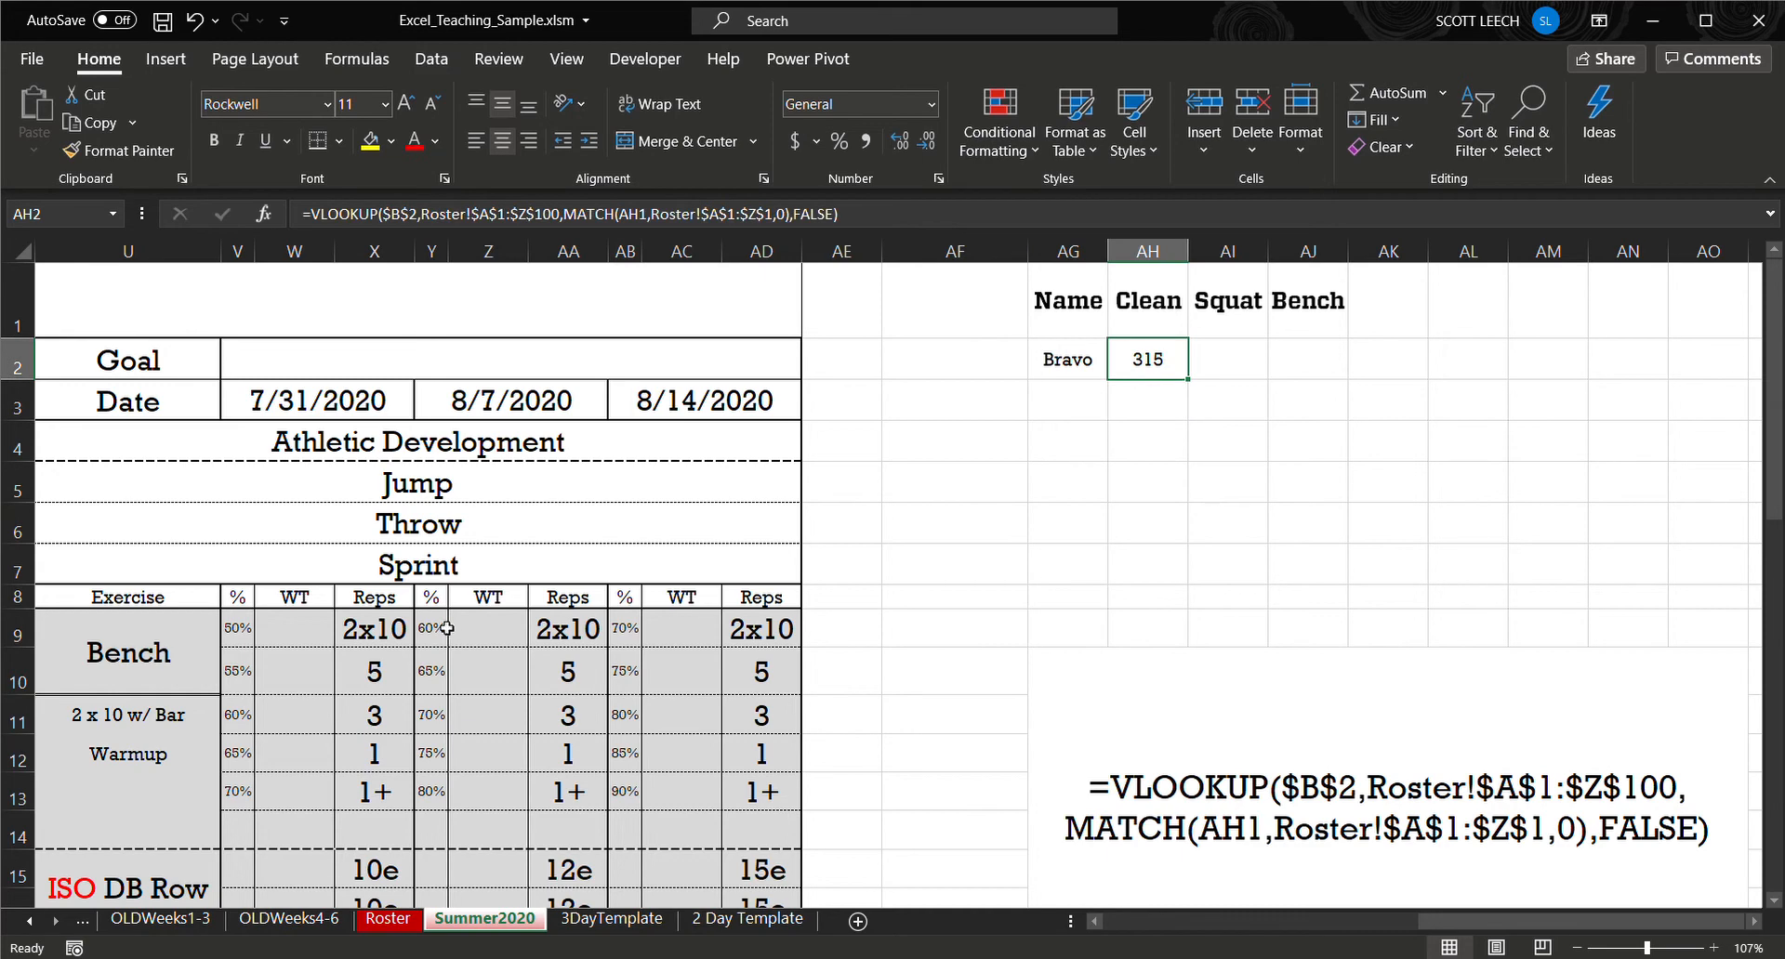
pyautogui.click(388, 920)
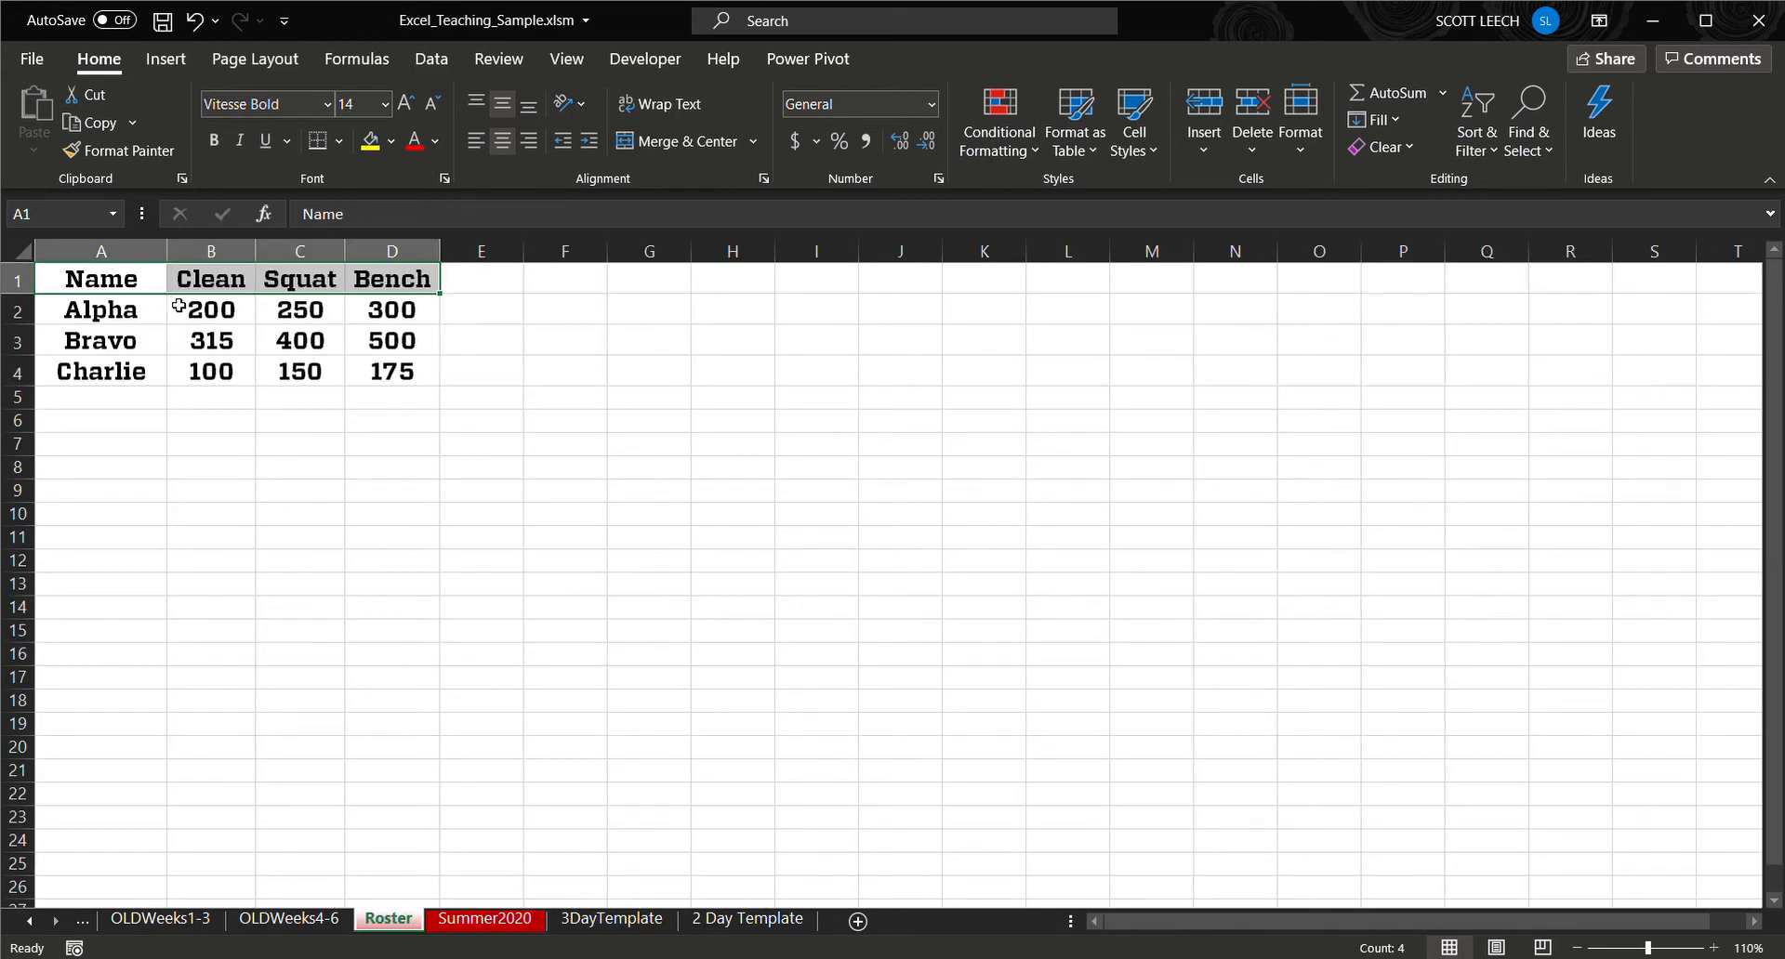
pyautogui.click(223, 349)
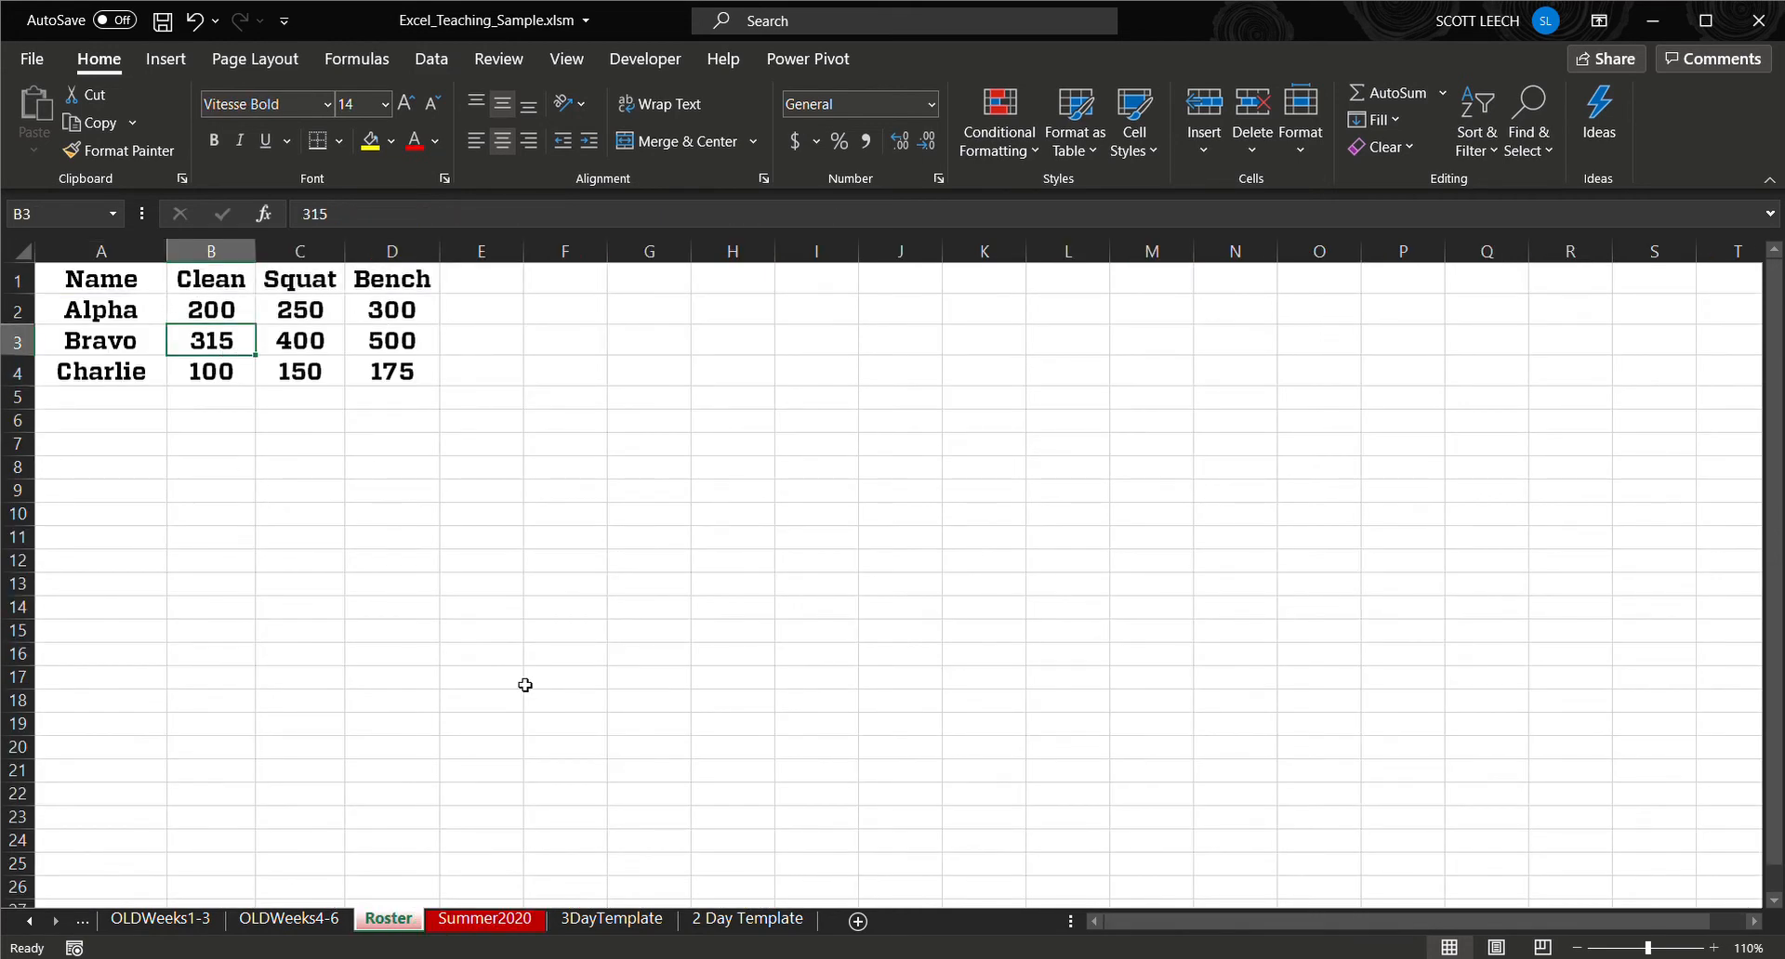
pyautogui.click(509, 919)
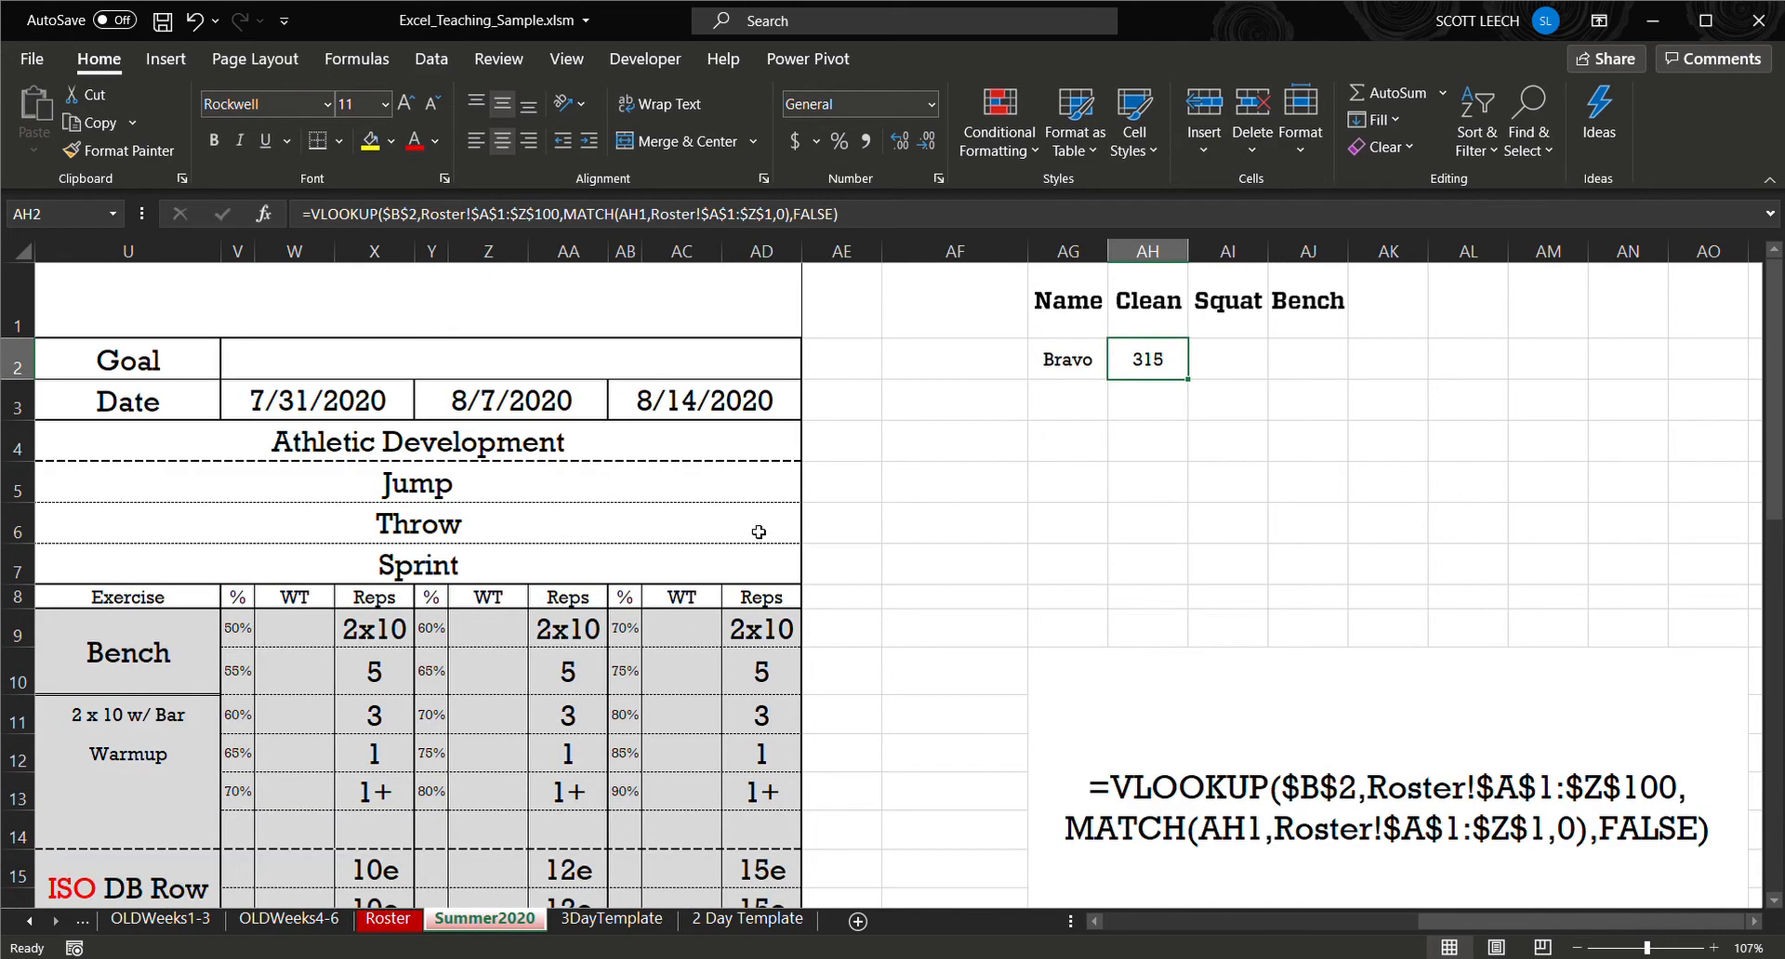
# Copy the lookup formula from AH2 into AI2 and AJ2, under the Squat and Bench headers.
pyautogui.hotkey('ctrl', 'c')
pyautogui.press('Right')
pyautogui.hotkey('ctrl', 'v')
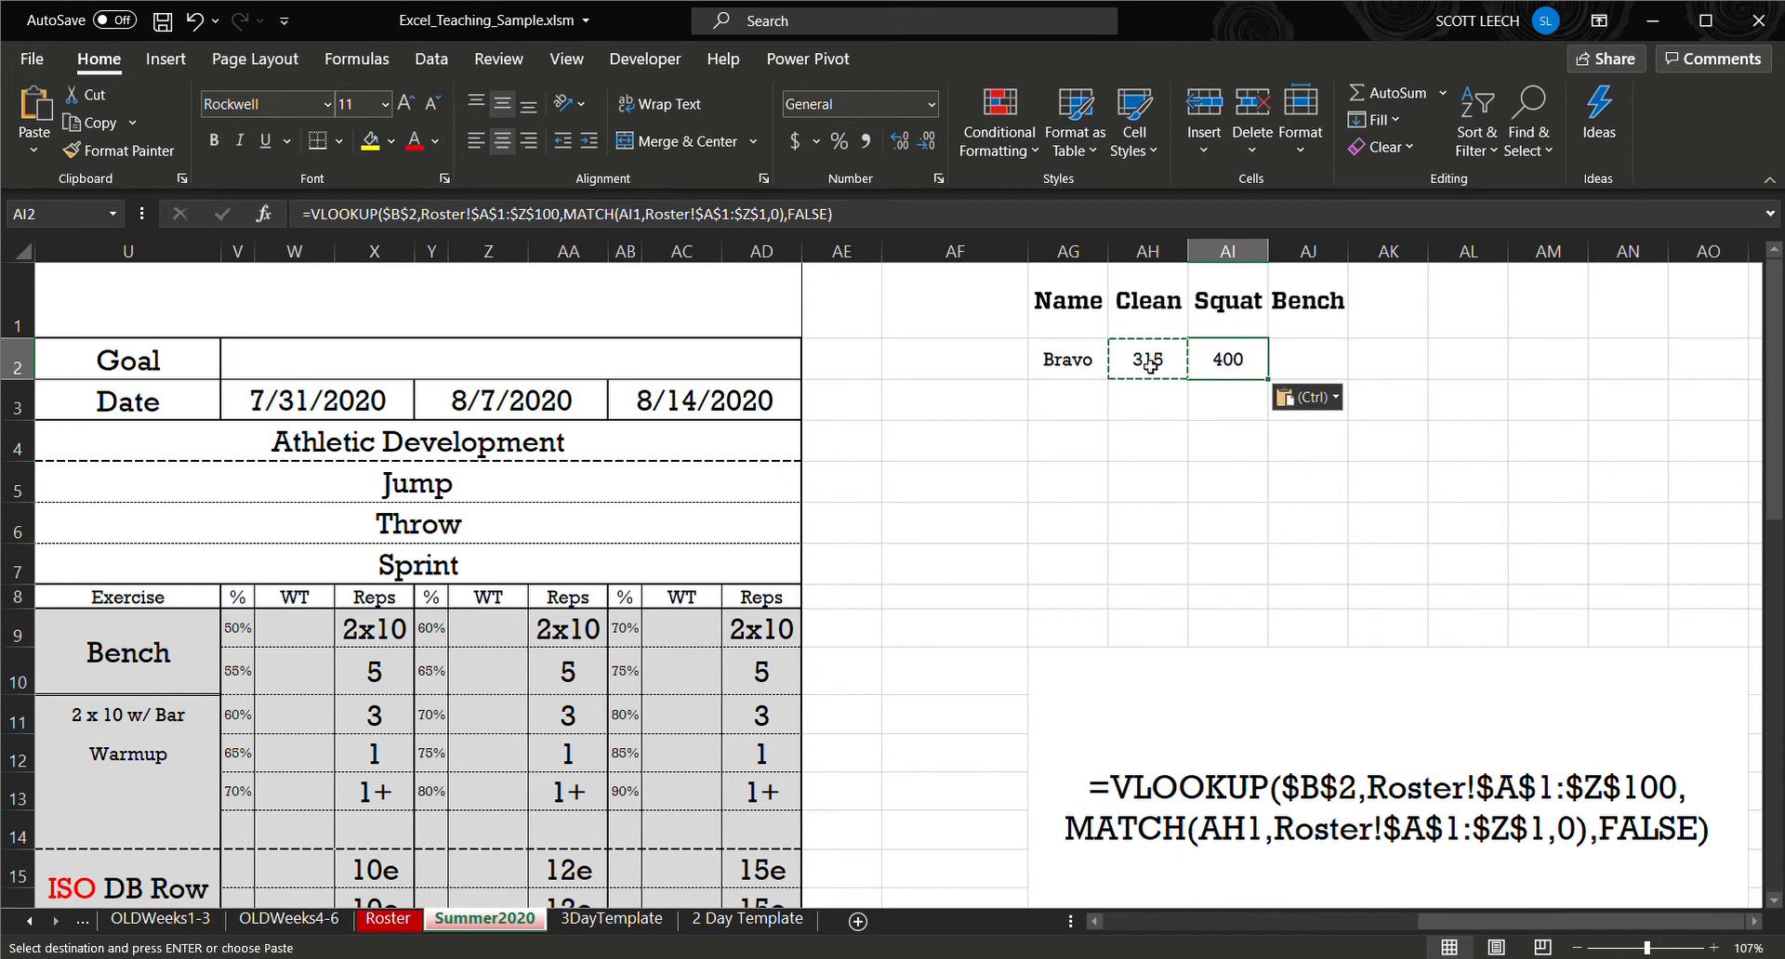
pyautogui.press('Right')
pyautogui.hotkey('ctrl', 'v')
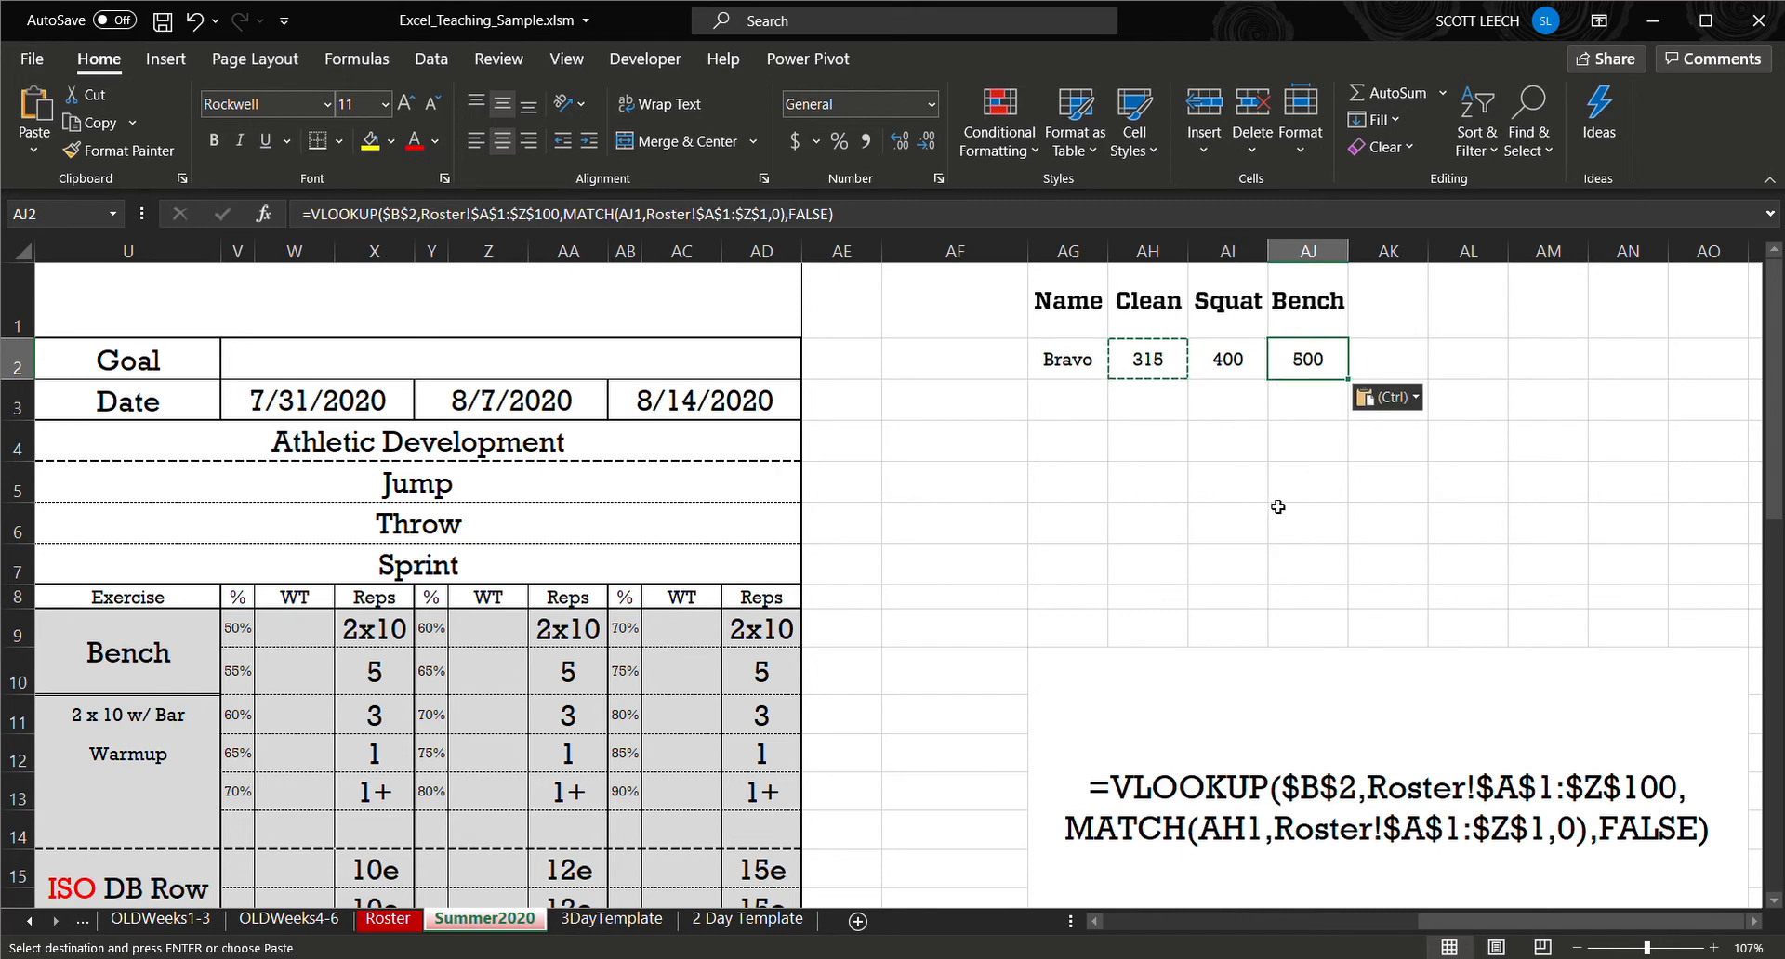
pyautogui.click(1278, 500)
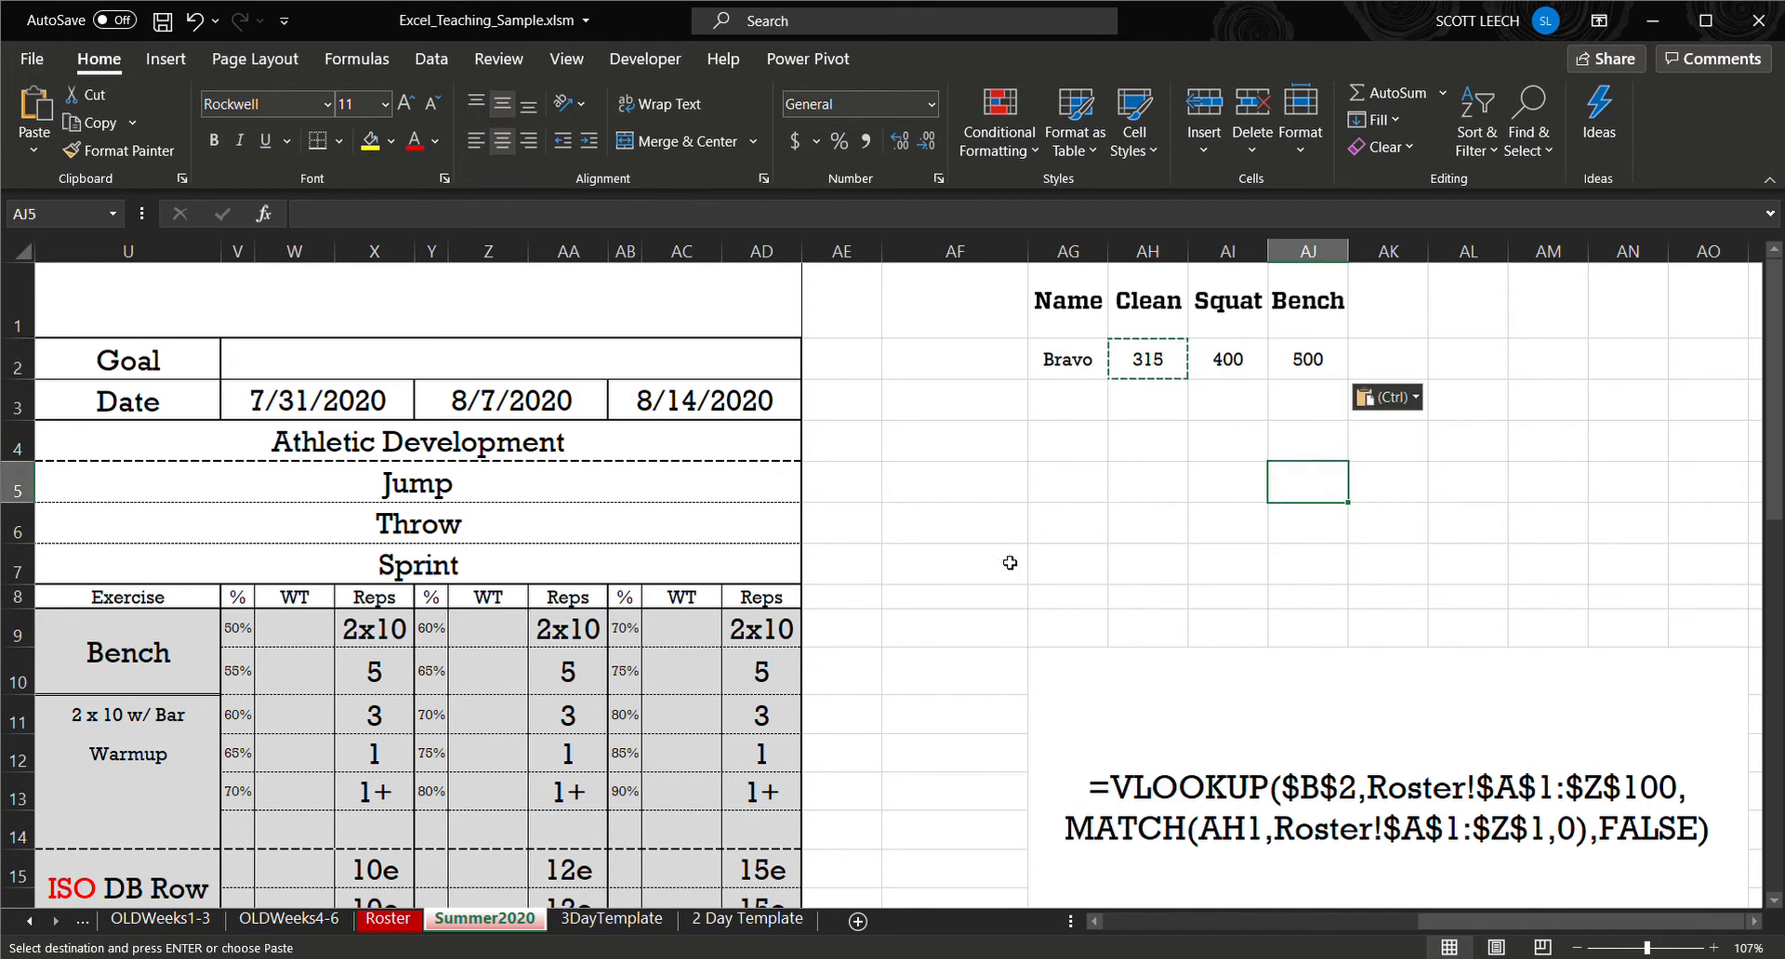
# Review the notes below the reference formula that explain each of its arguments.
pyautogui.click(1578, 948)
pyautogui.click(1578, 948)
pyautogui.click(1578, 948)
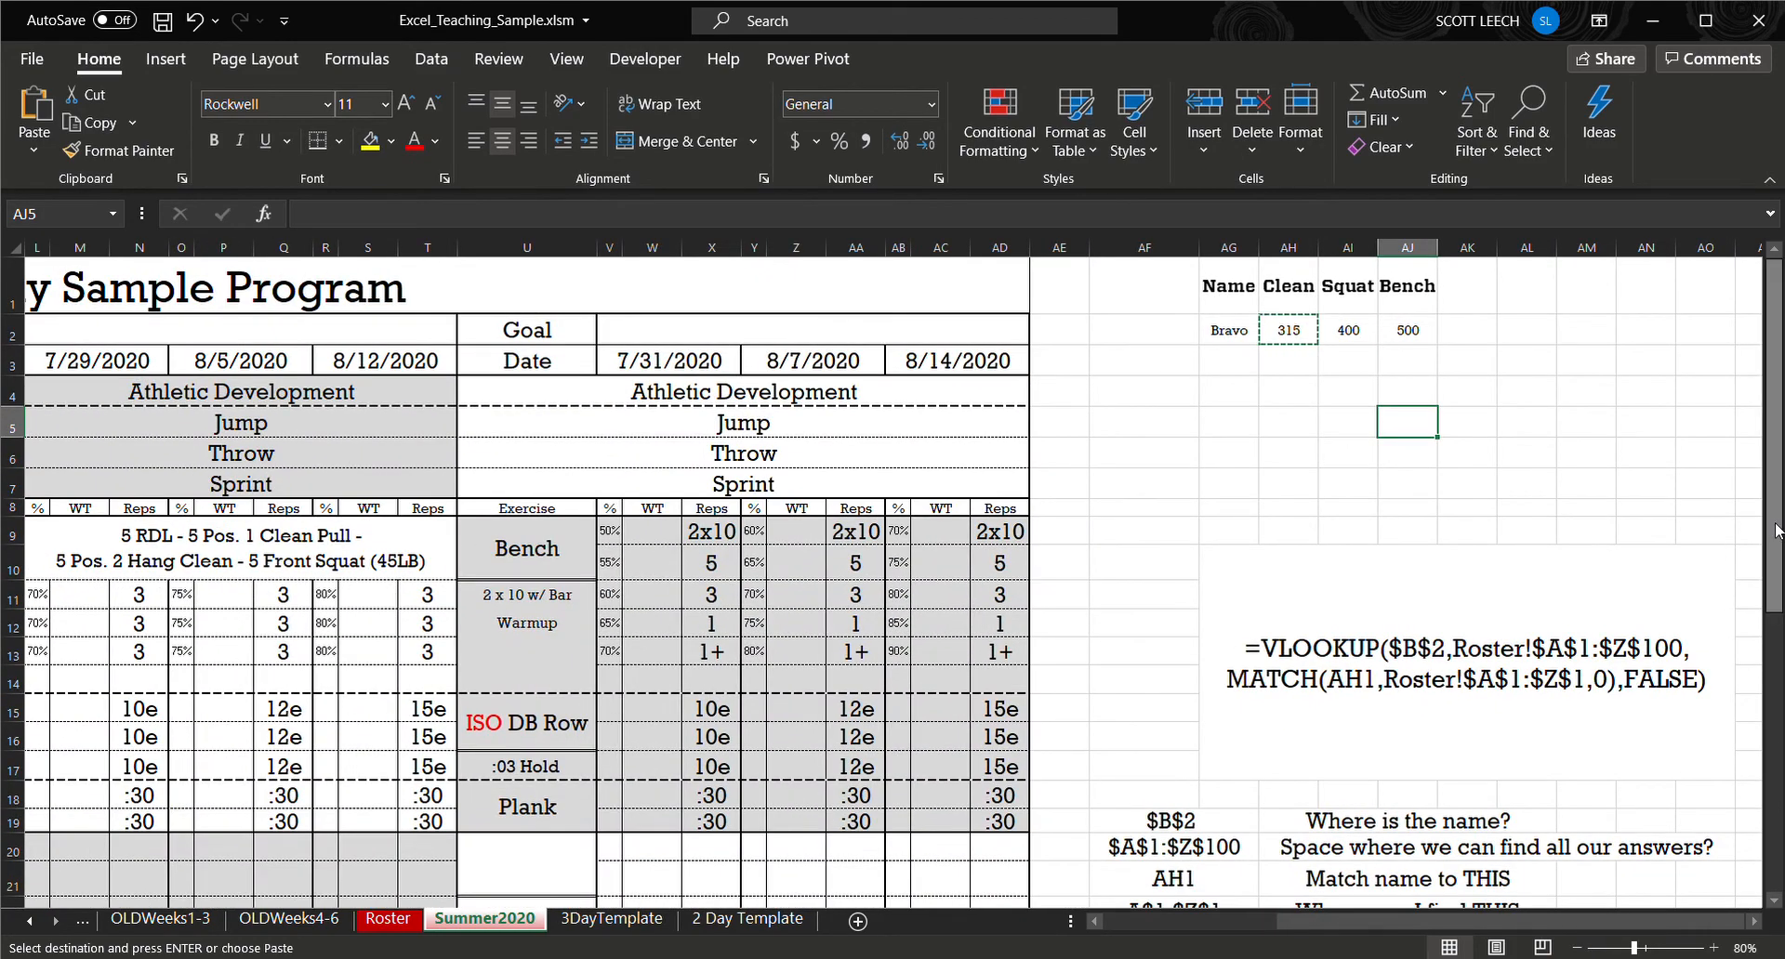
pyautogui.moveTo(1778, 529); pyautogui.dragTo(1777, 581)
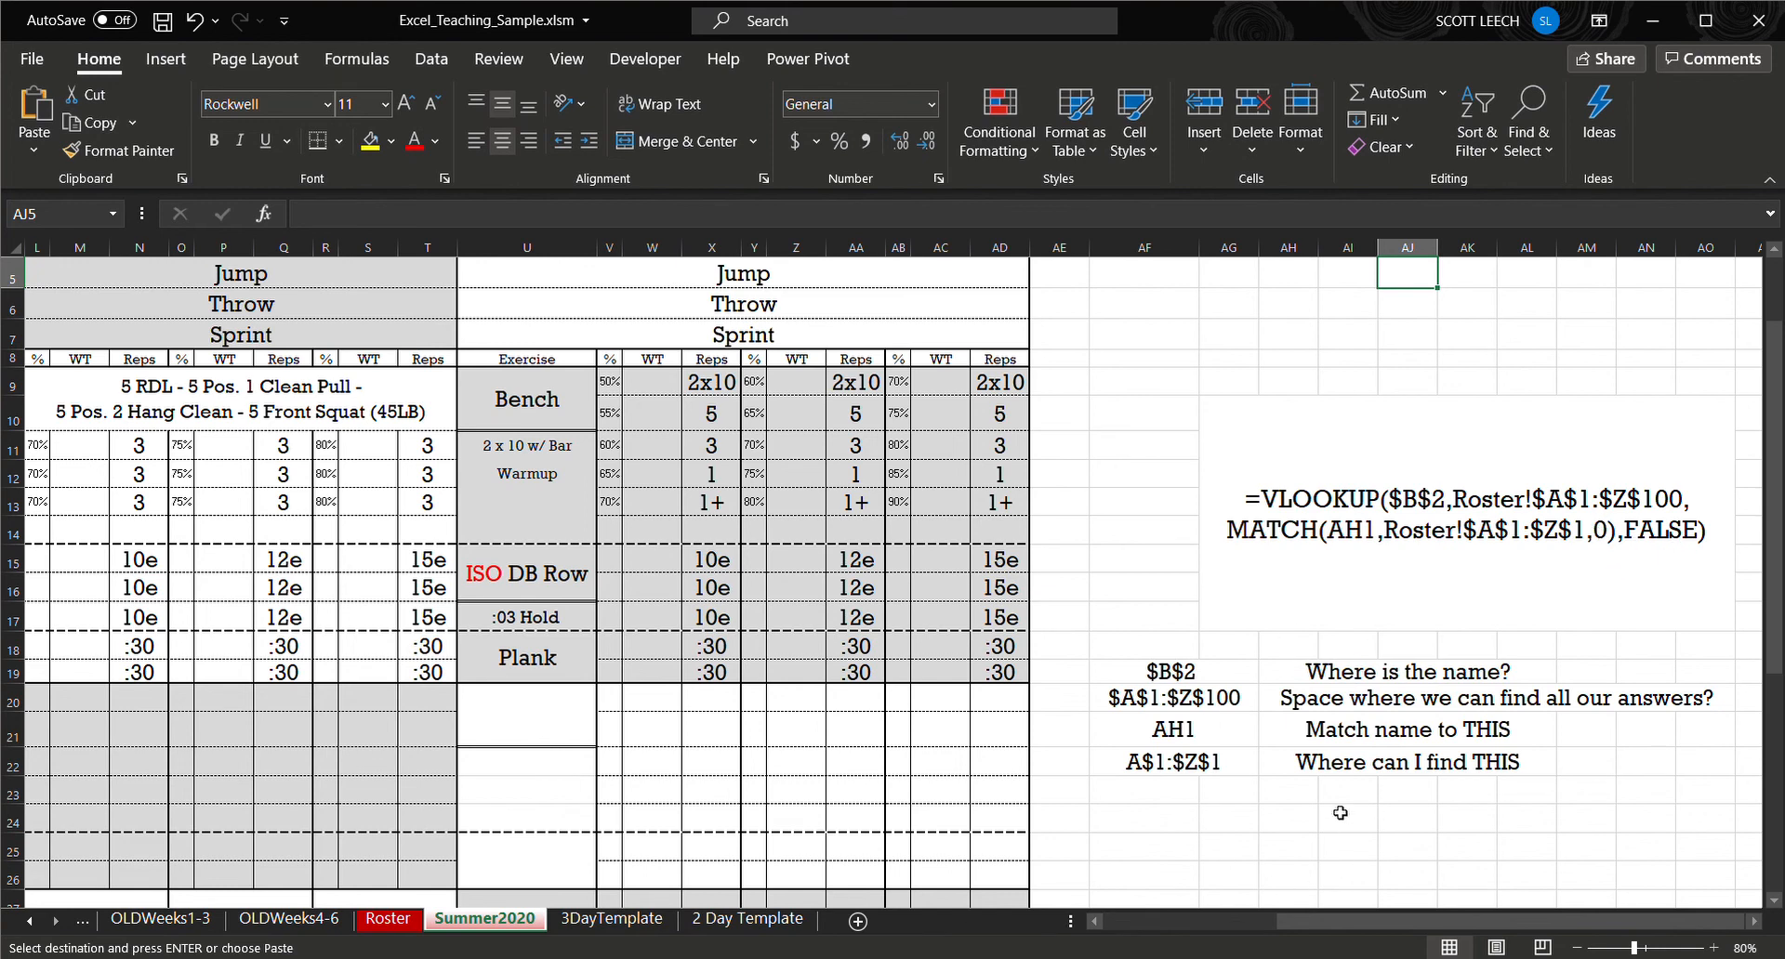
pyautogui.scroll(2, 1779, 572)
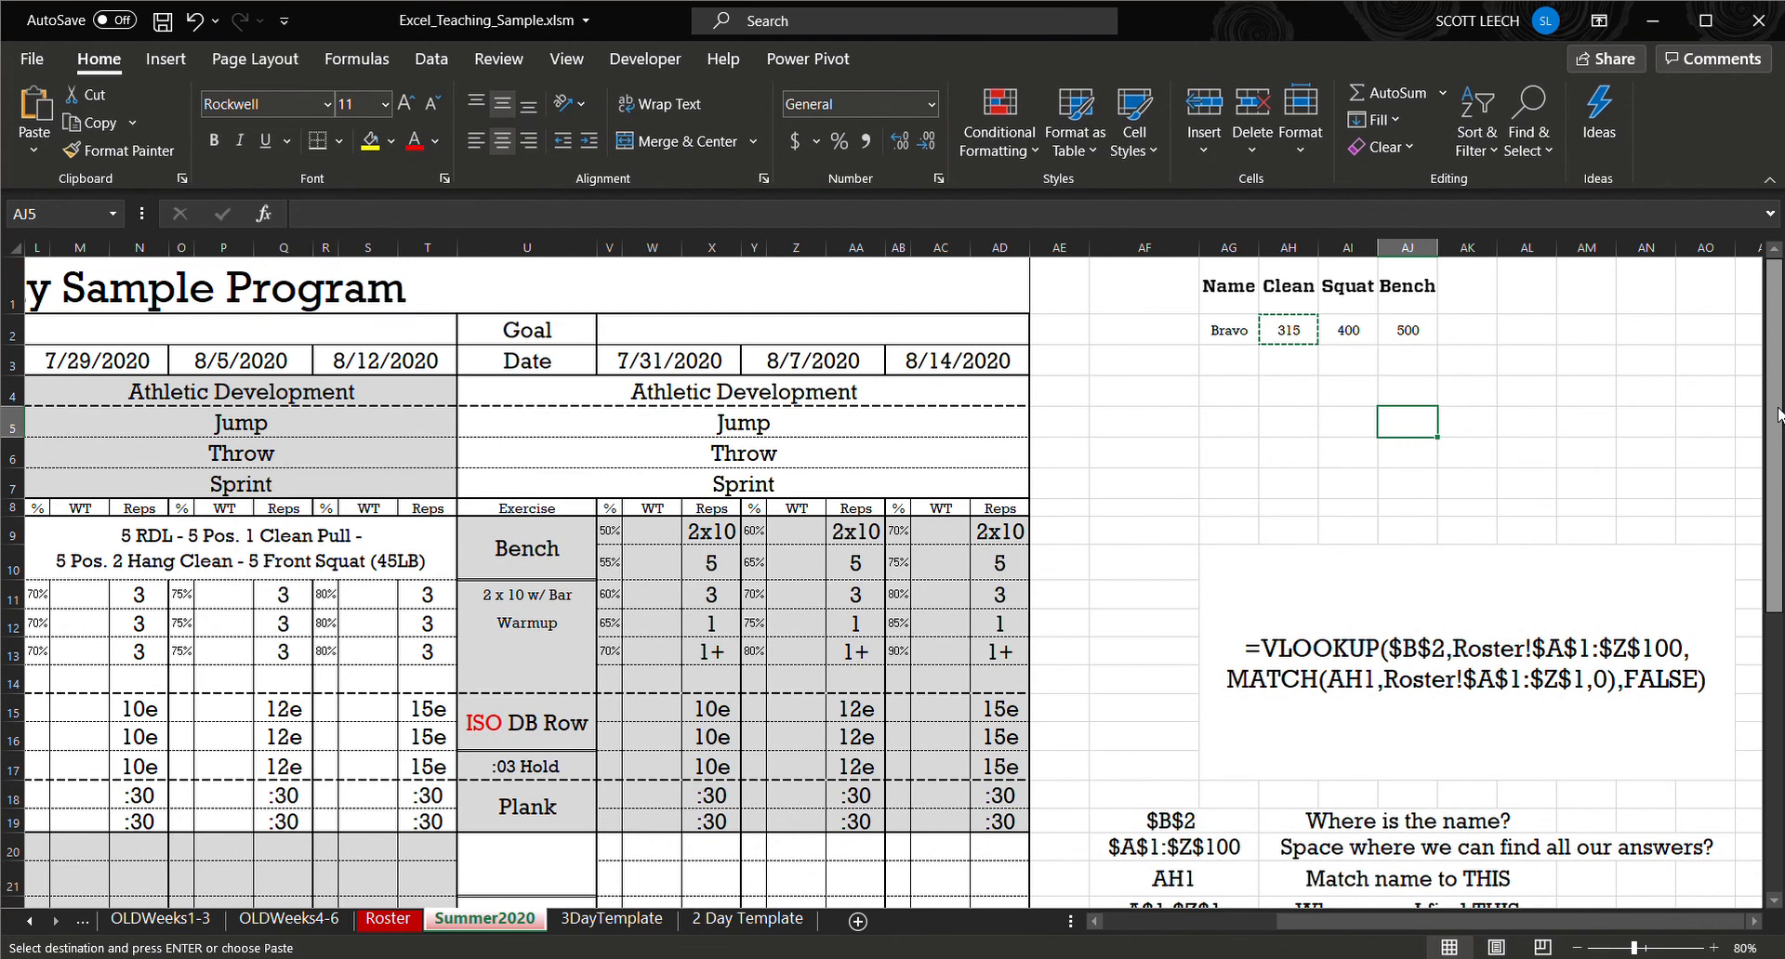
# Switch the Name cell B2 to Alpha and check the looked-up Clean, Squat and Bench values in AH2:AJ2.
pyautogui.moveTo(1313, 922); pyautogui.dragTo(1141, 921)
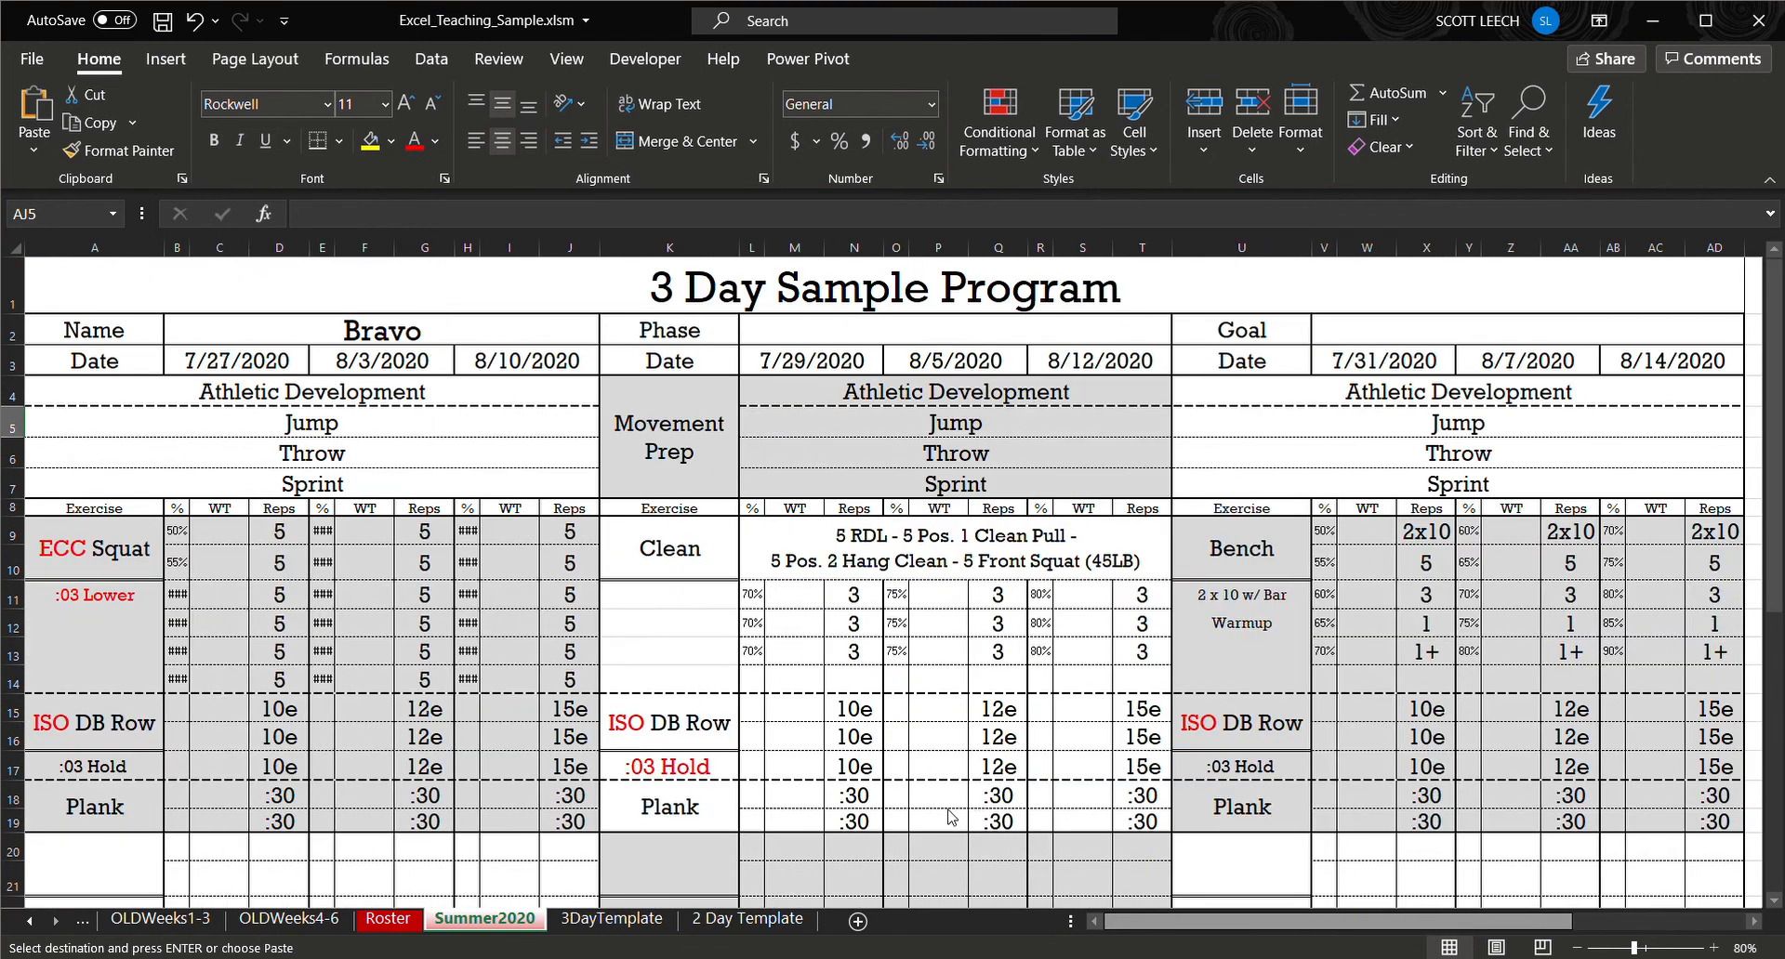
pyautogui.click(547, 326)
pyautogui.click(505, 360)
pyautogui.moveTo(1290, 921); pyautogui.dragTo(1460, 922)
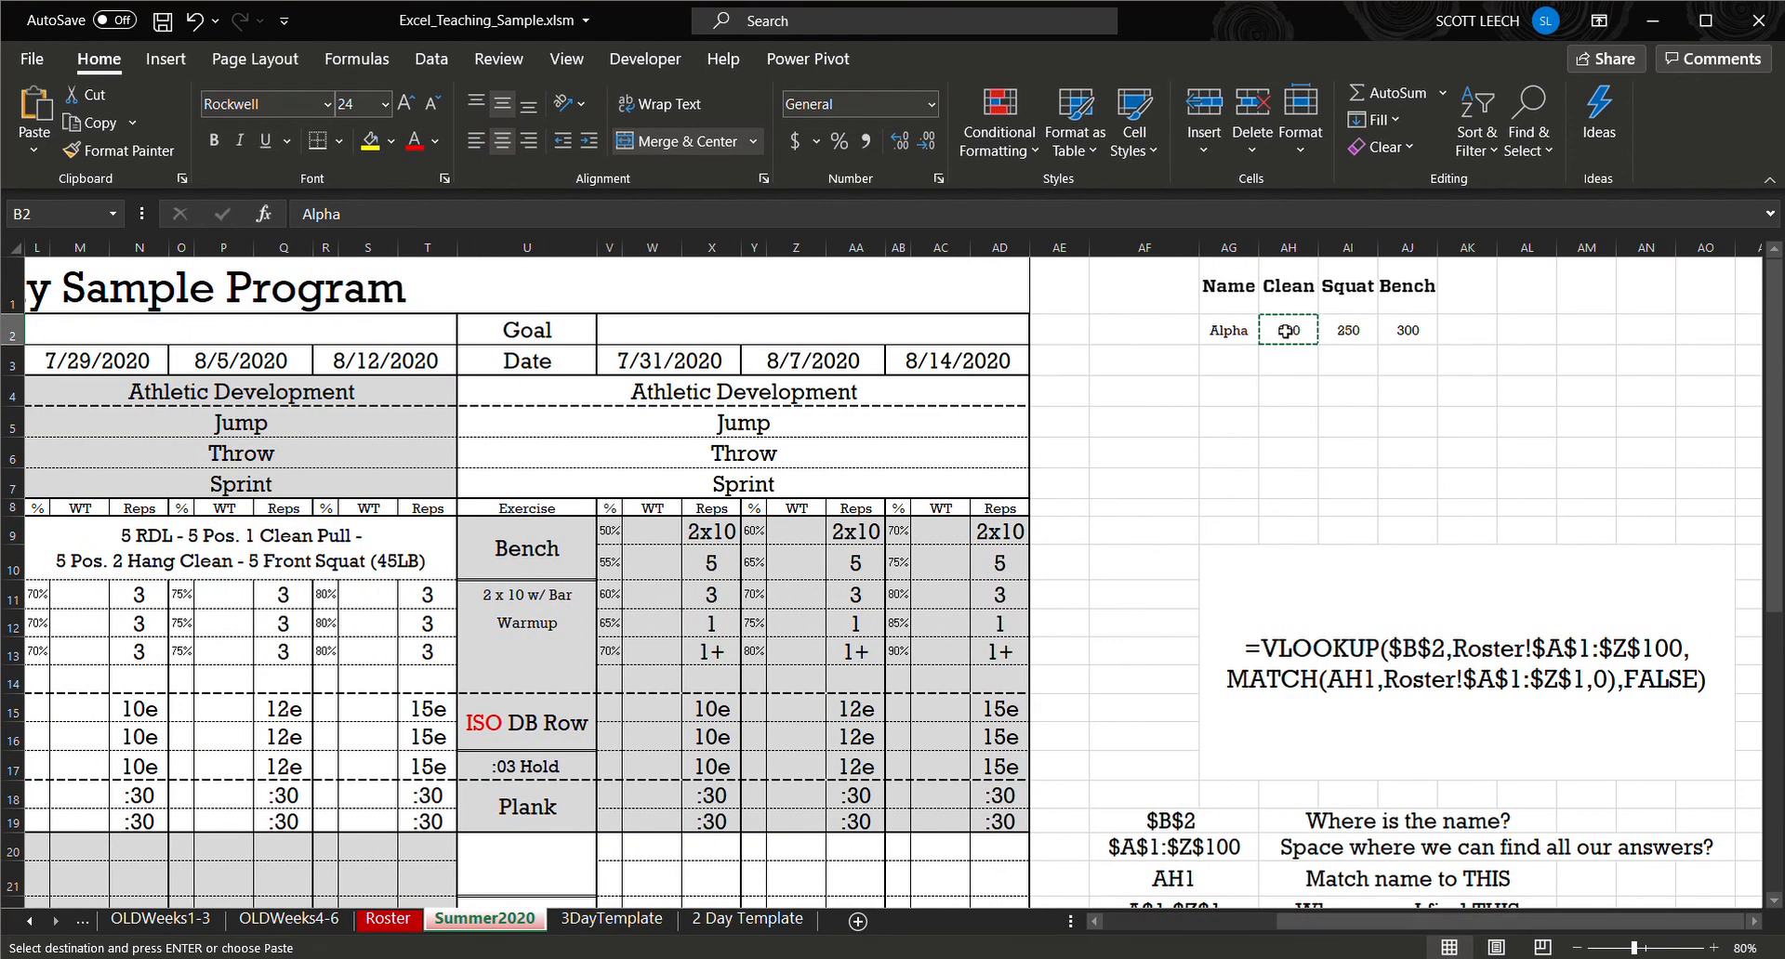
pyautogui.click(1280, 491)
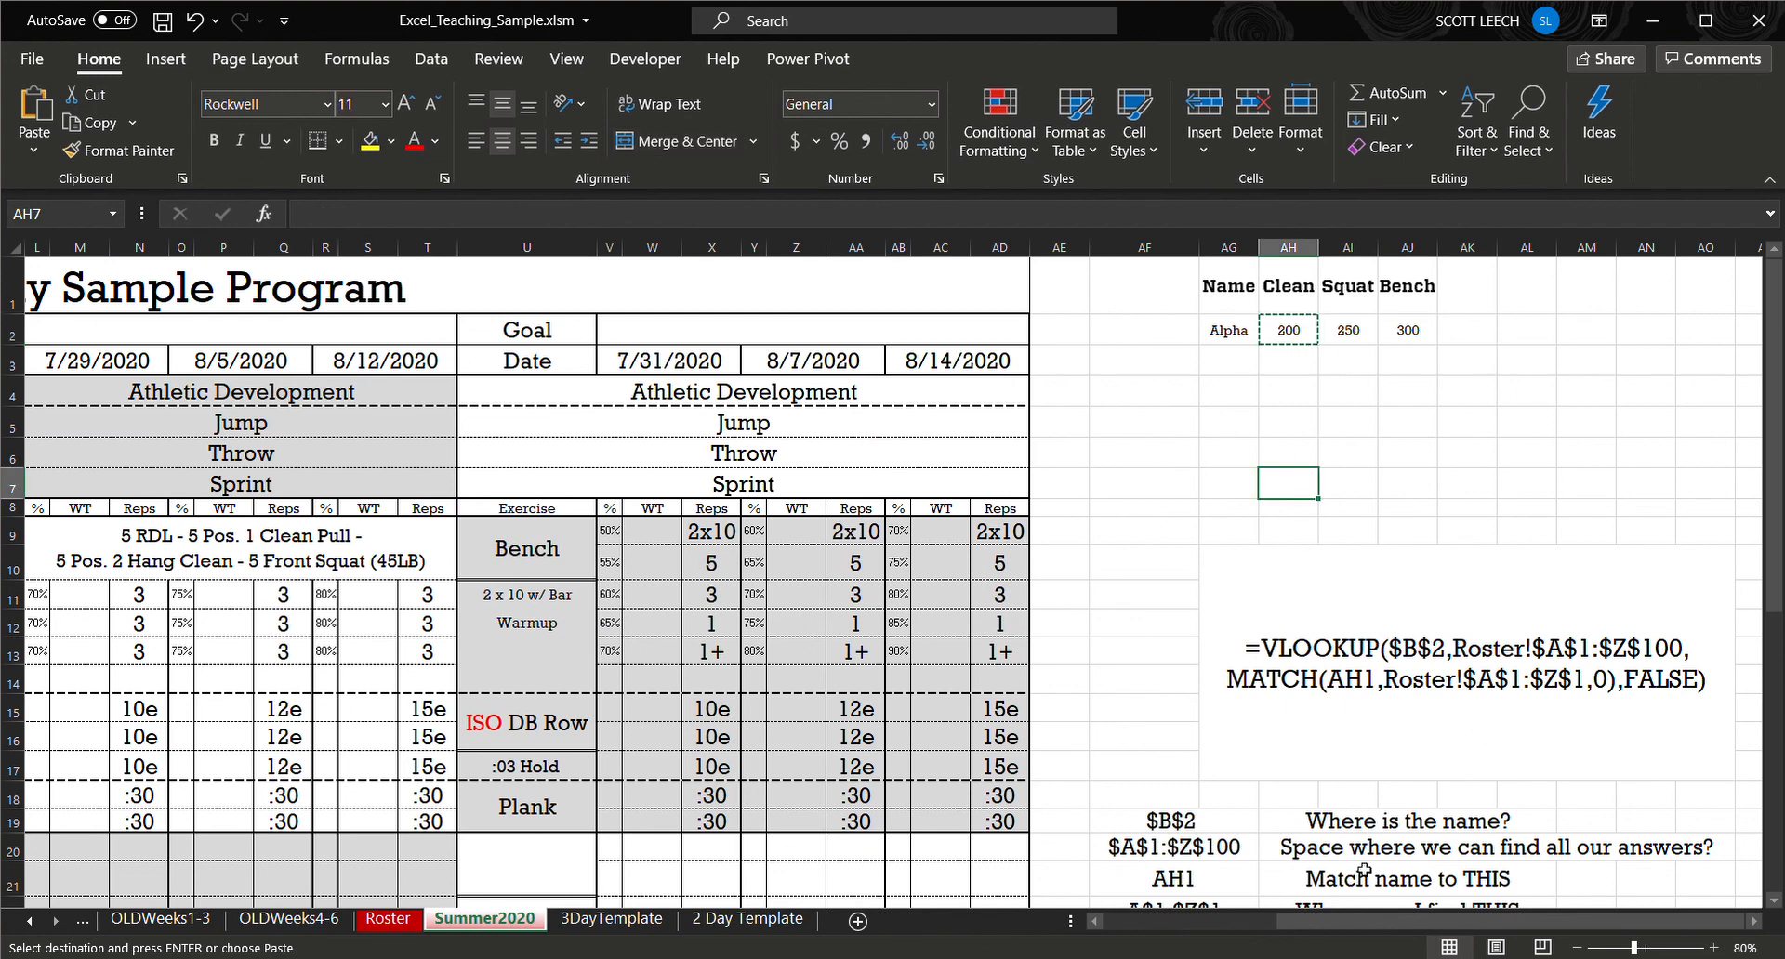
pyautogui.moveTo(1353, 919); pyautogui.dragTo(1173, 917)
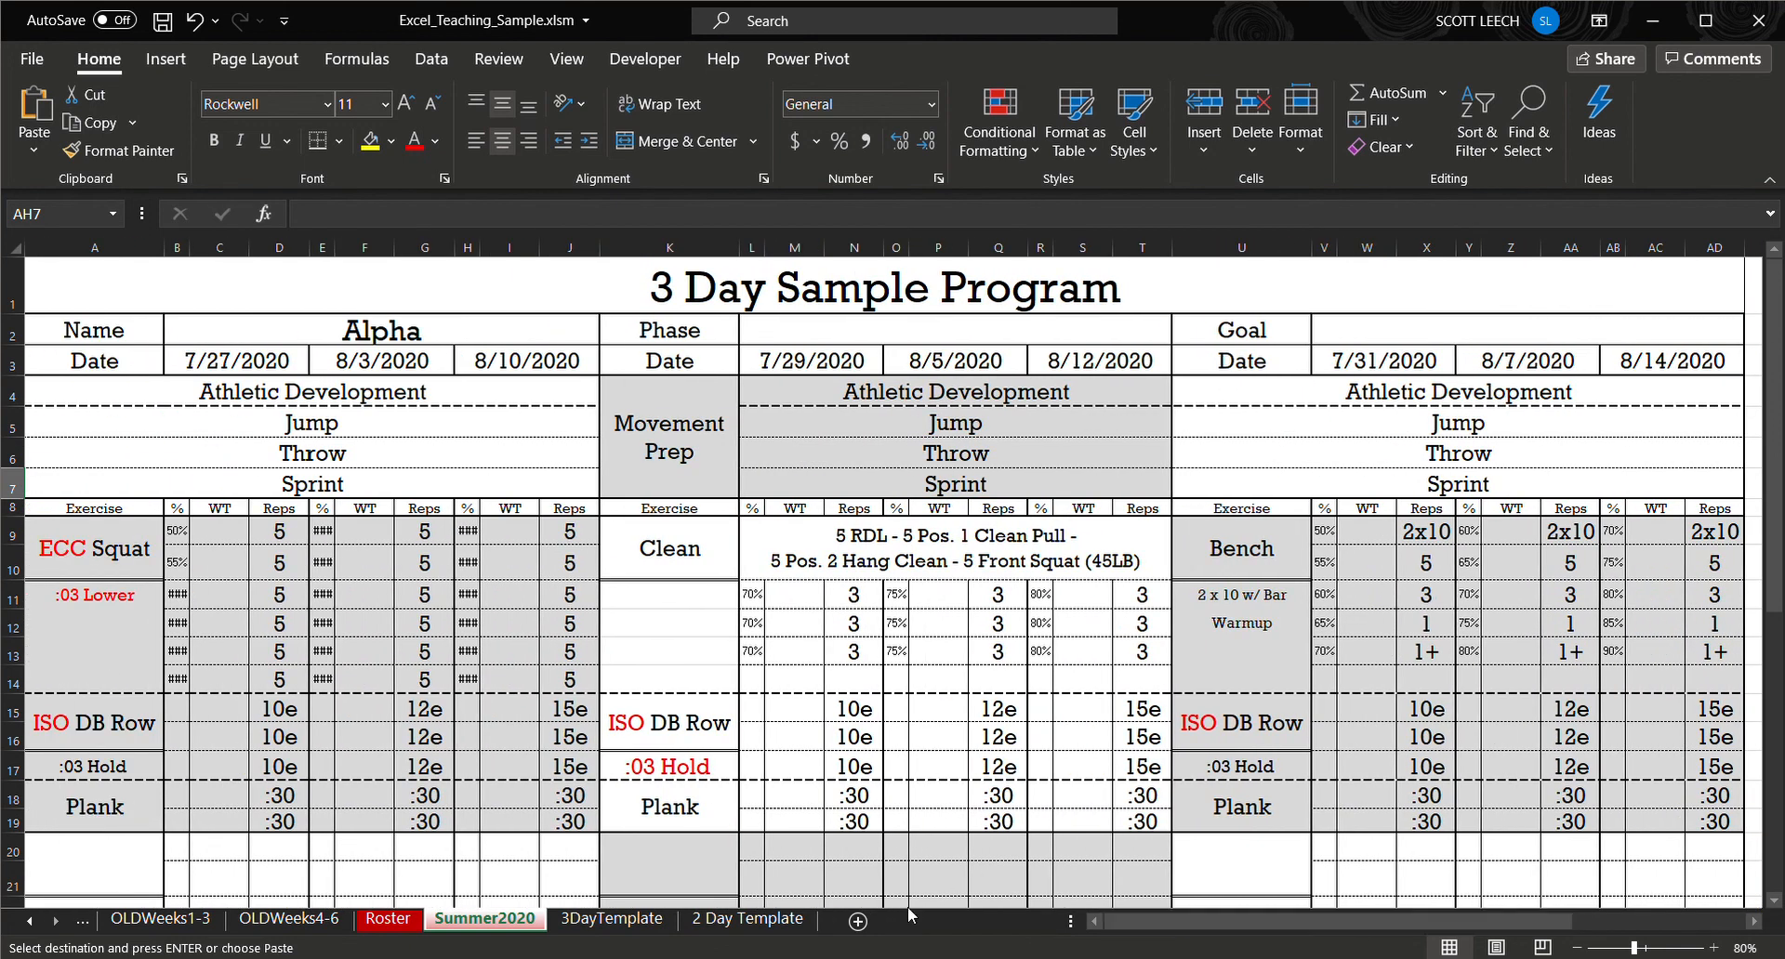